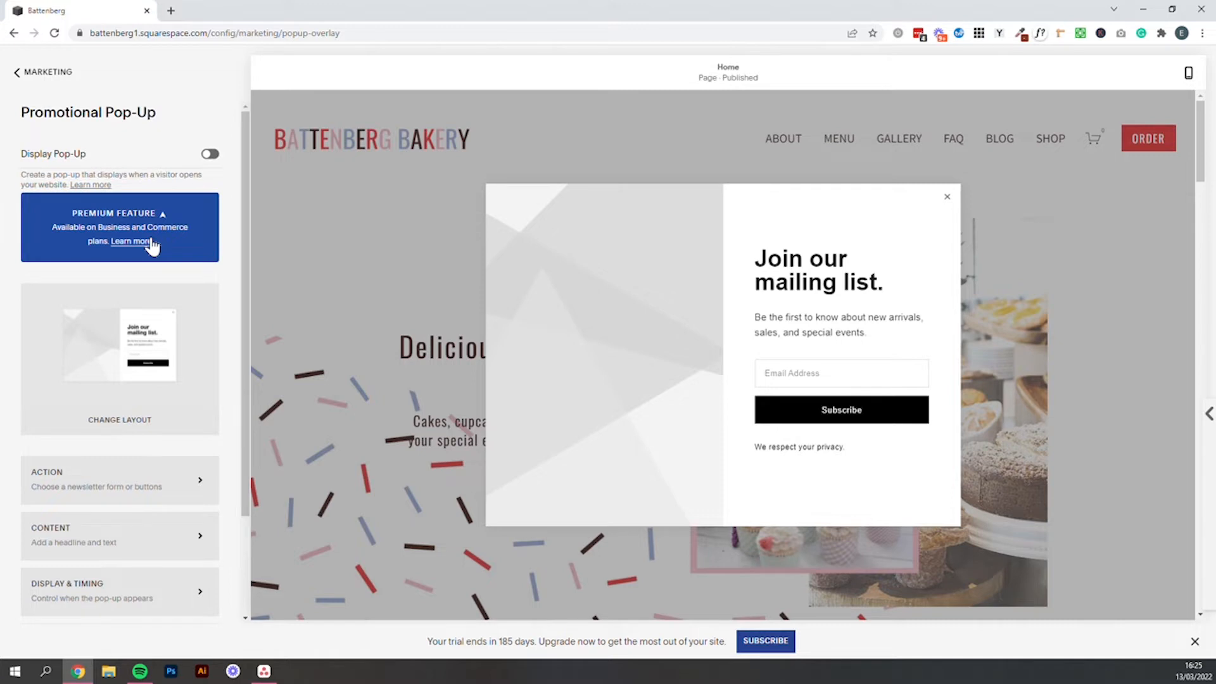
# - Try the Display Pop-Up setting, save the pending pop-up changes and open the choice of layouts
pyautogui.click(133, 155)
pyautogui.click(160, 152)
pyautogui.scroll(-1, 201, 344)
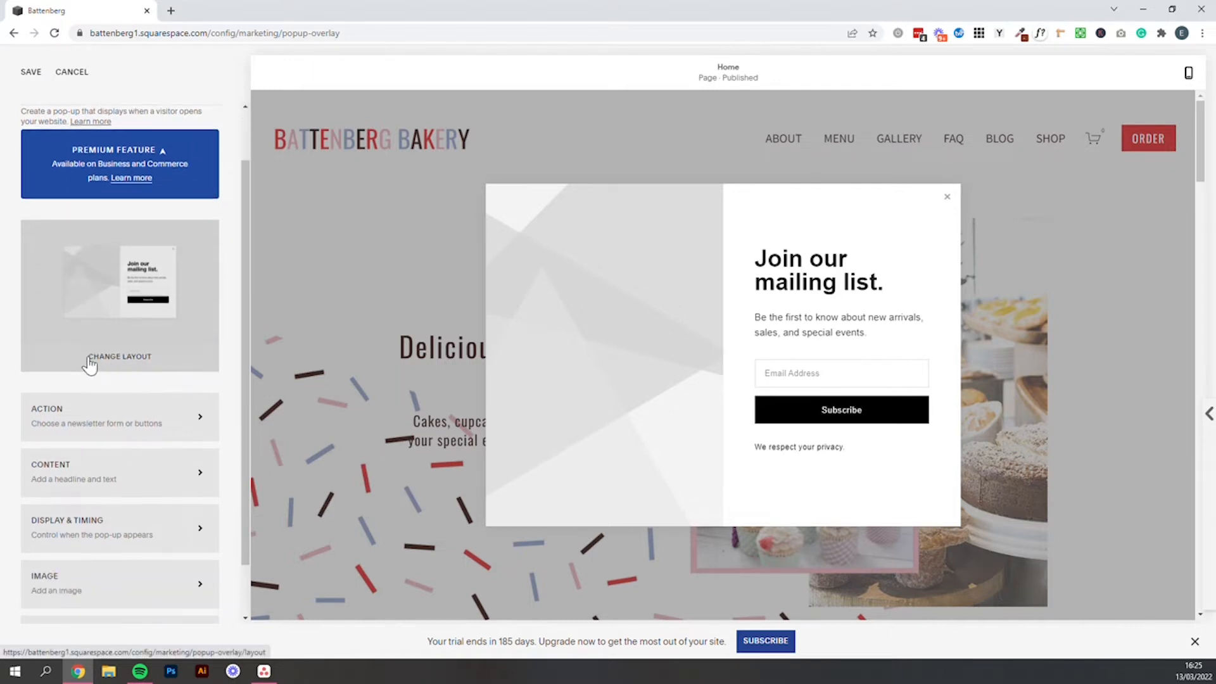
pyautogui.click(145, 358)
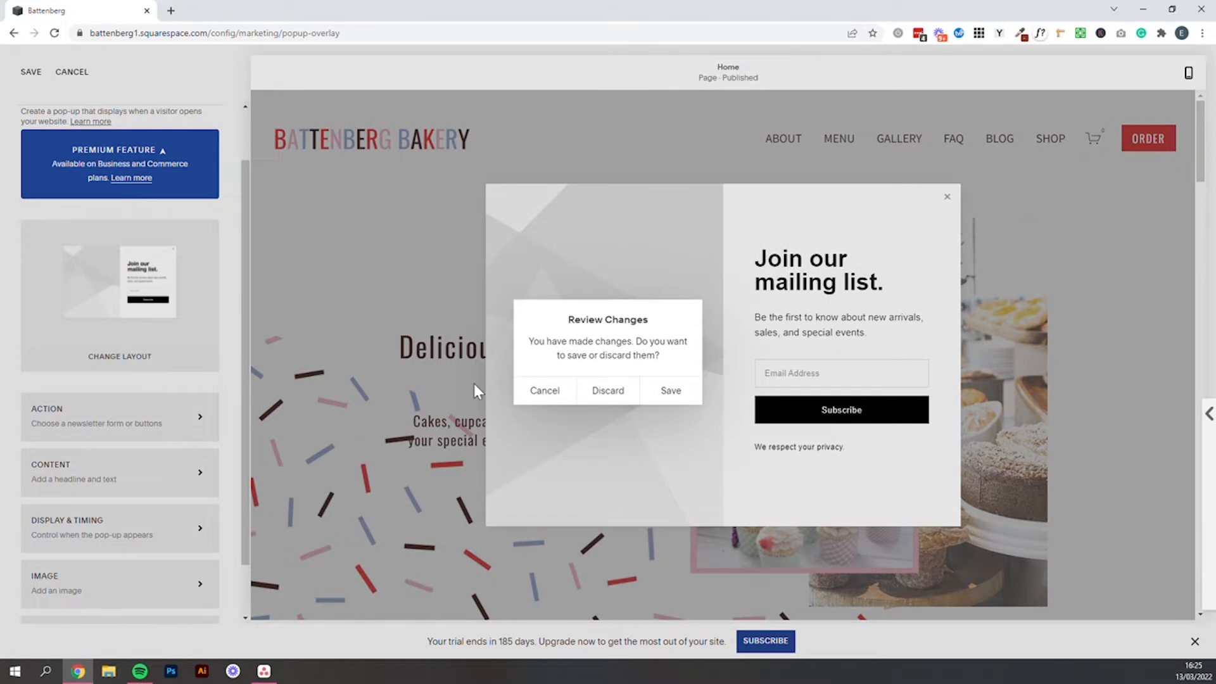
pyautogui.click(665, 400)
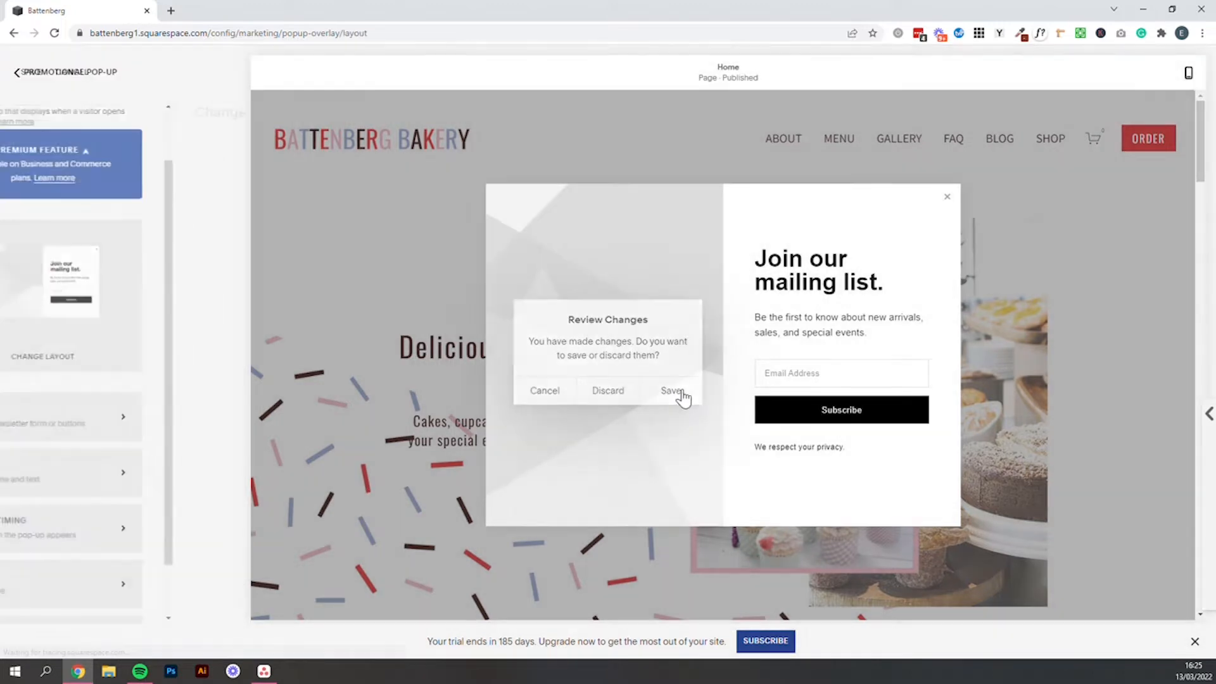
# - Try the plain centred mailing-list card layout and the card layout with a full background image and white border
pyautogui.moveTo(149, 371)
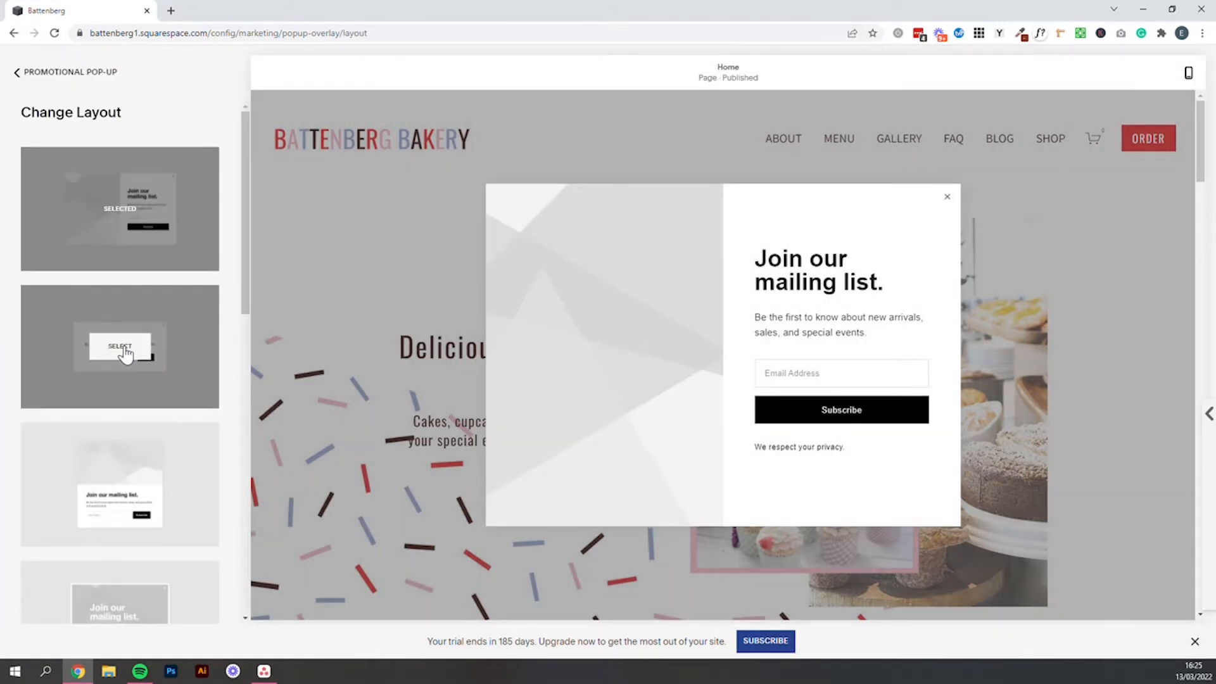
pyautogui.scroll(-2, 179, 435)
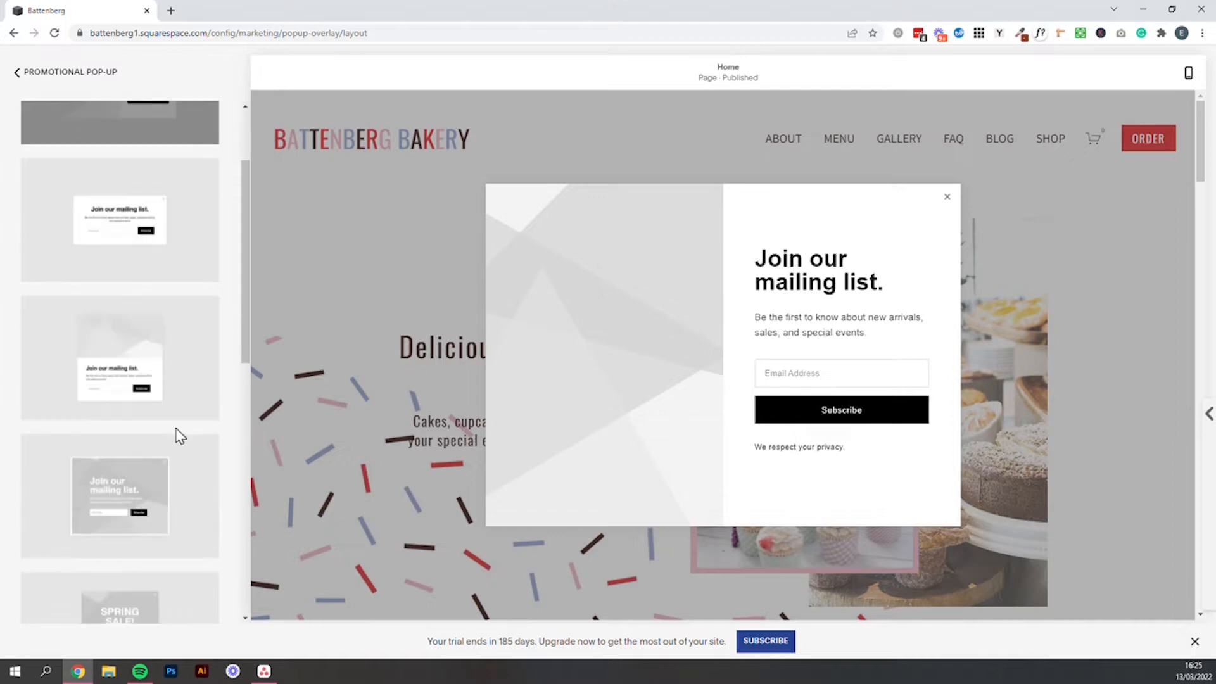
pyautogui.click(136, 222)
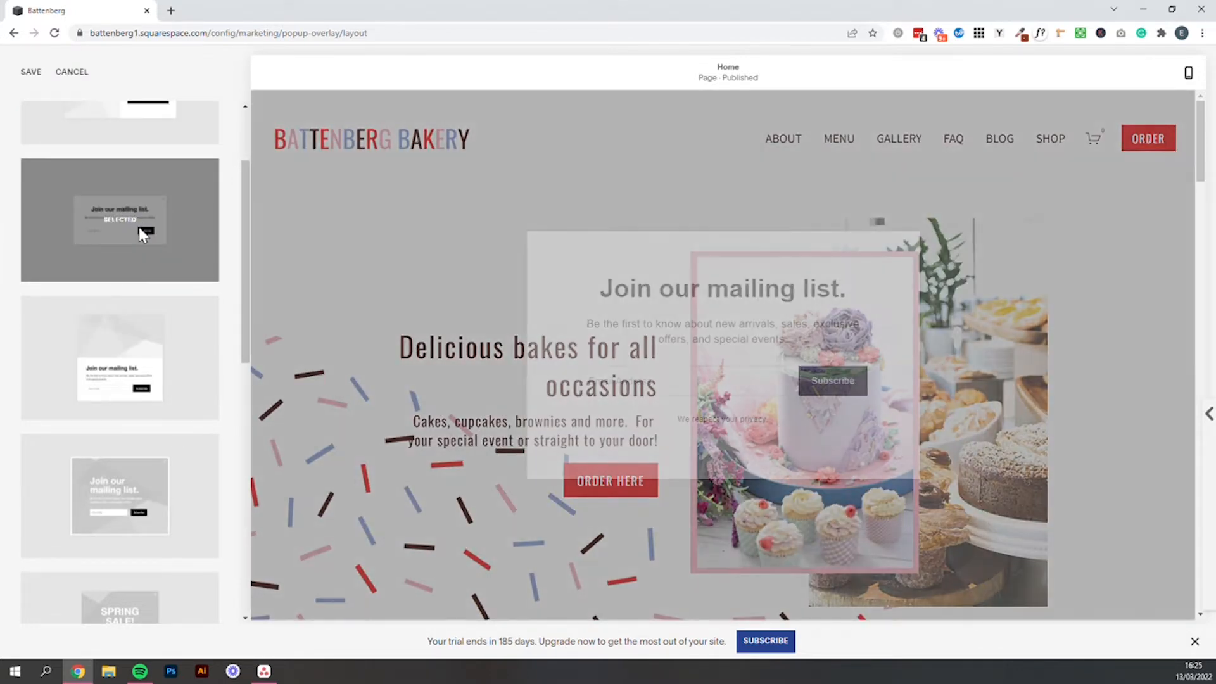
pyautogui.moveTo(141, 344)
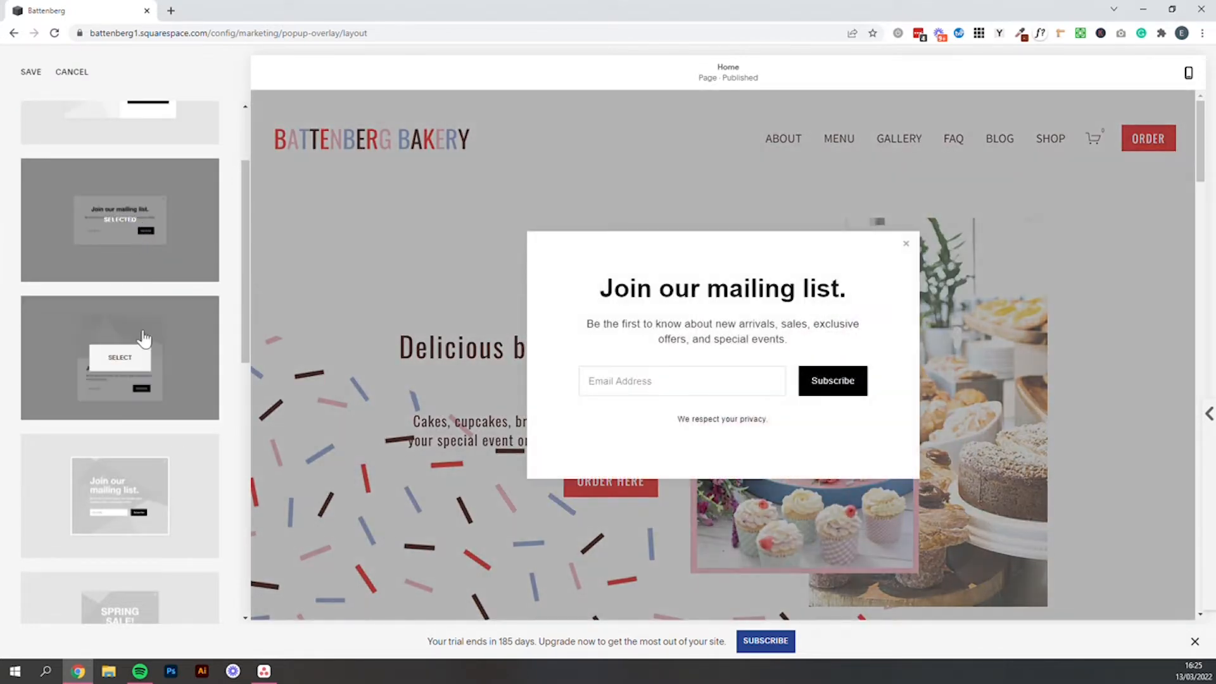
pyautogui.scroll(-3, 209, 459)
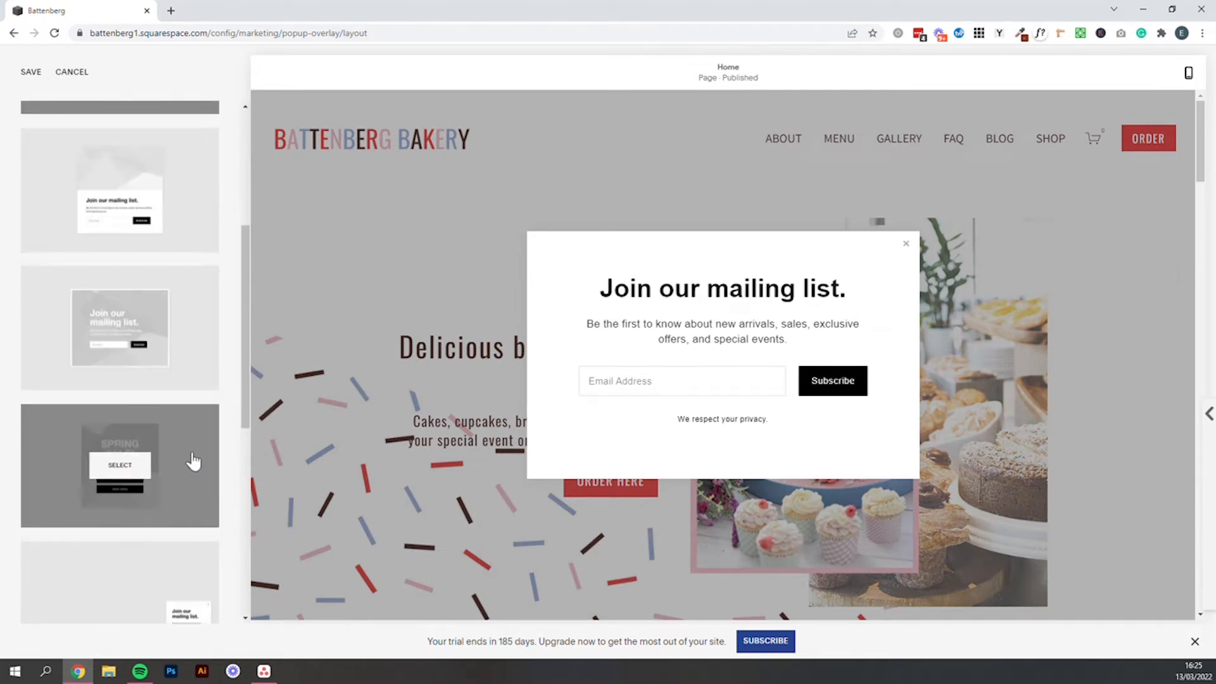
pyautogui.scroll(1, 166, 274)
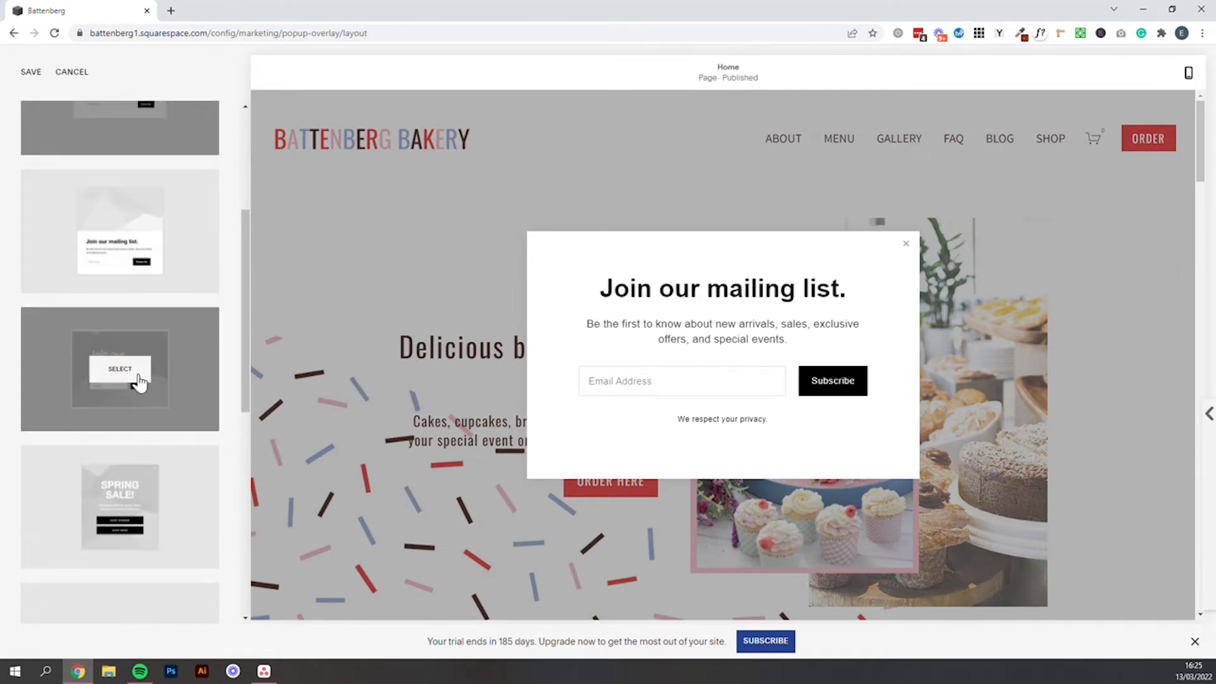
pyautogui.click(138, 377)
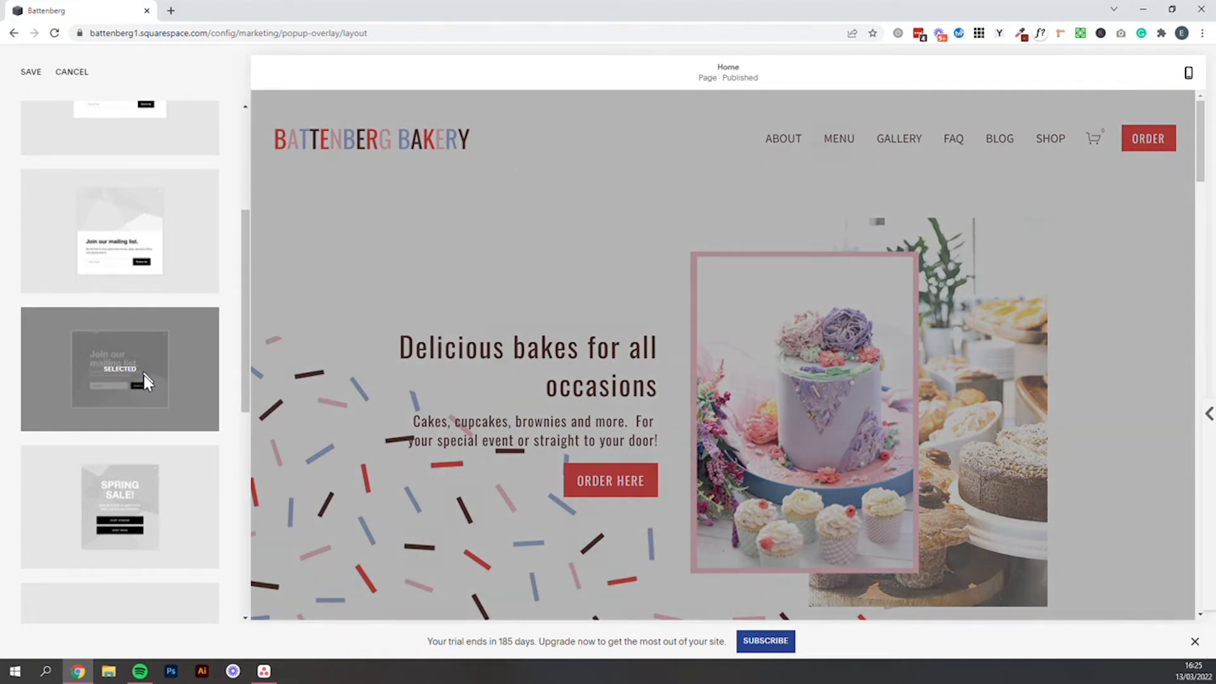
# - Try the corner card layout, the full-screen background image layout and the full-screen split image layout
pyautogui.scroll(-5, 143, 413)
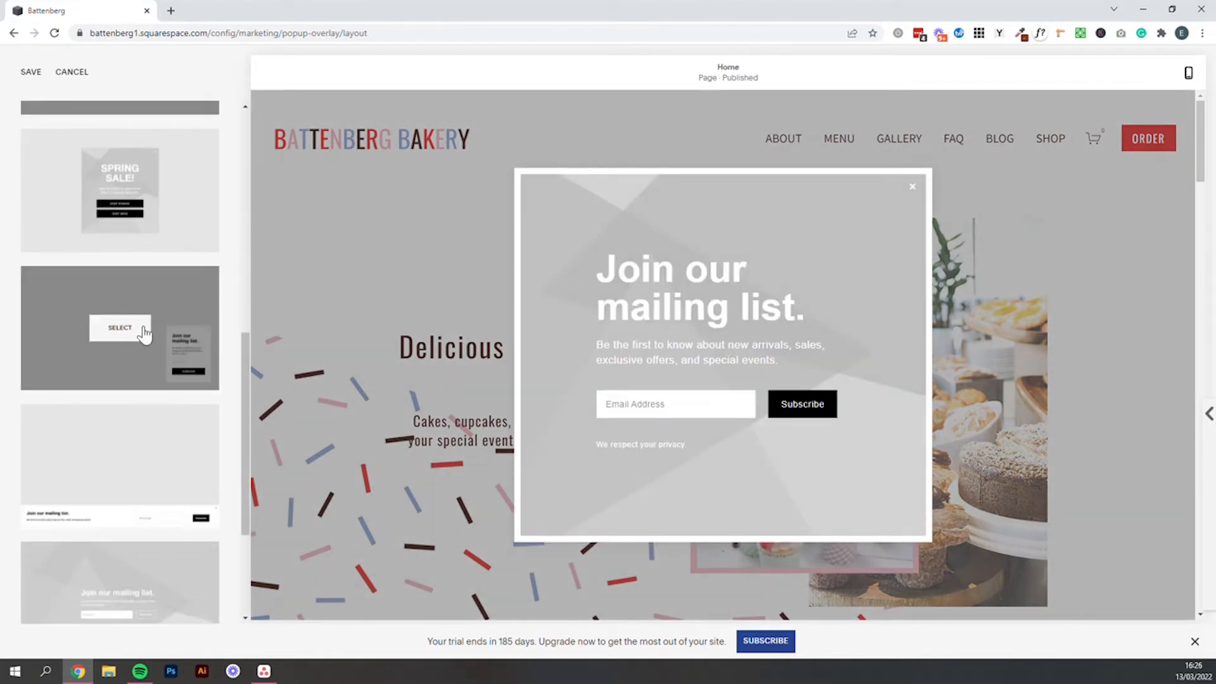
pyautogui.click(128, 327)
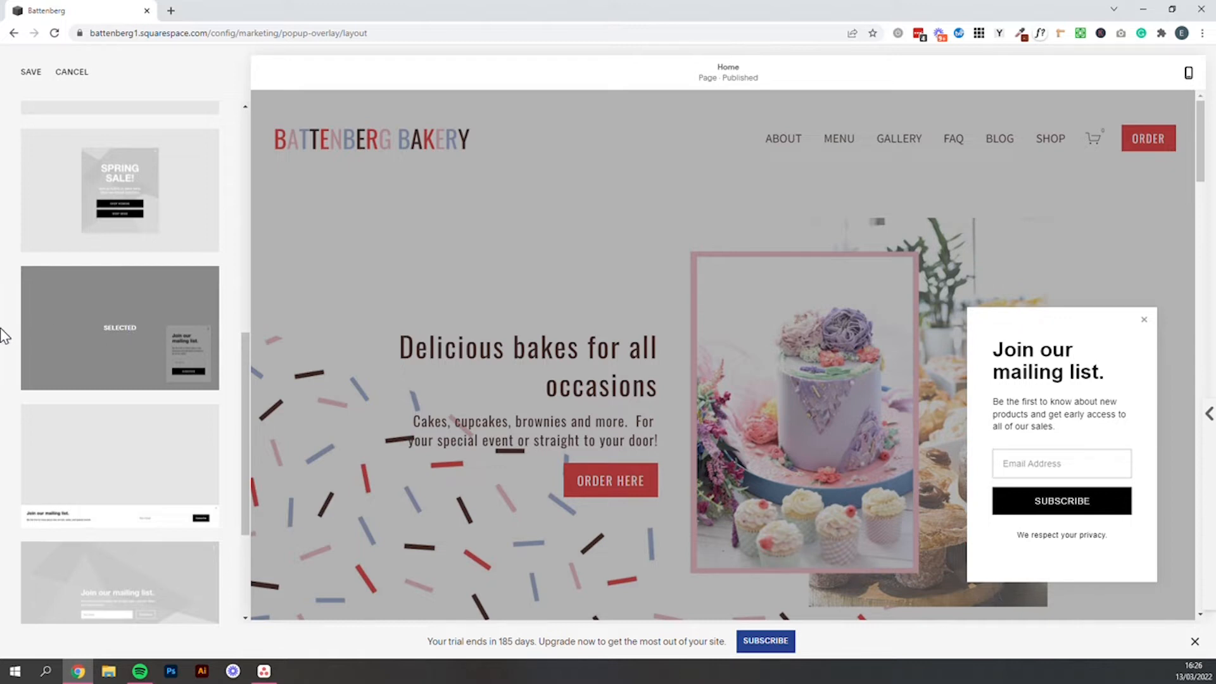
pyautogui.scroll(-3, 114, 453)
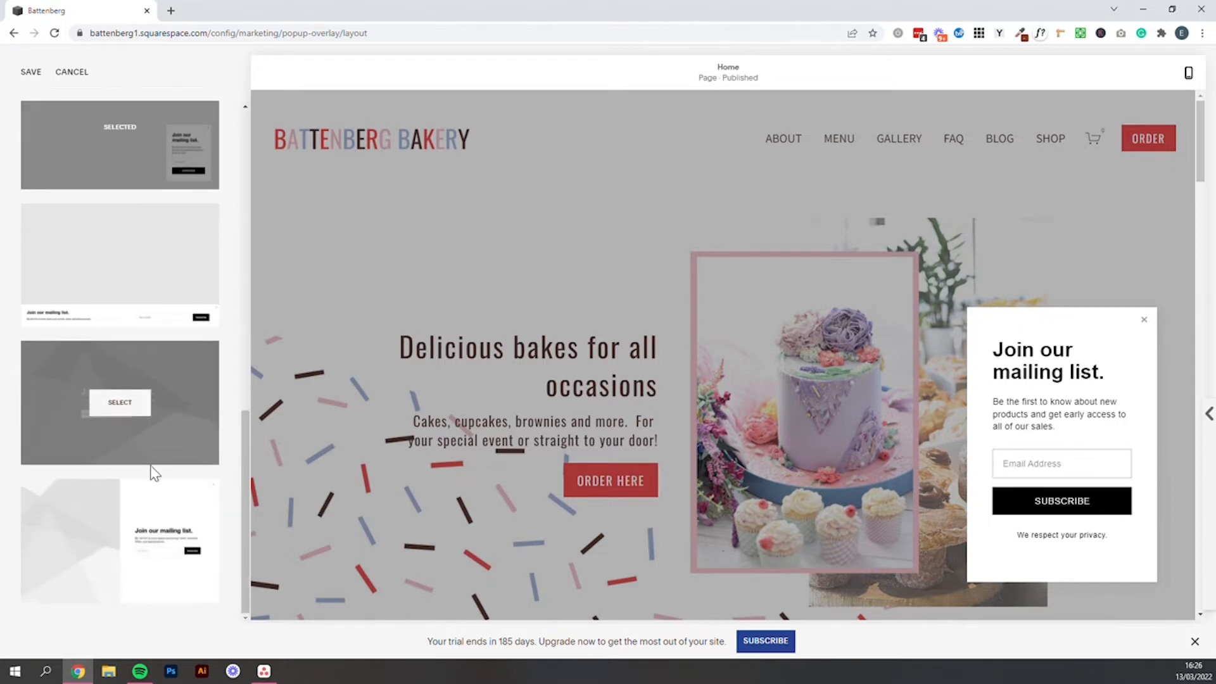
pyautogui.click(125, 401)
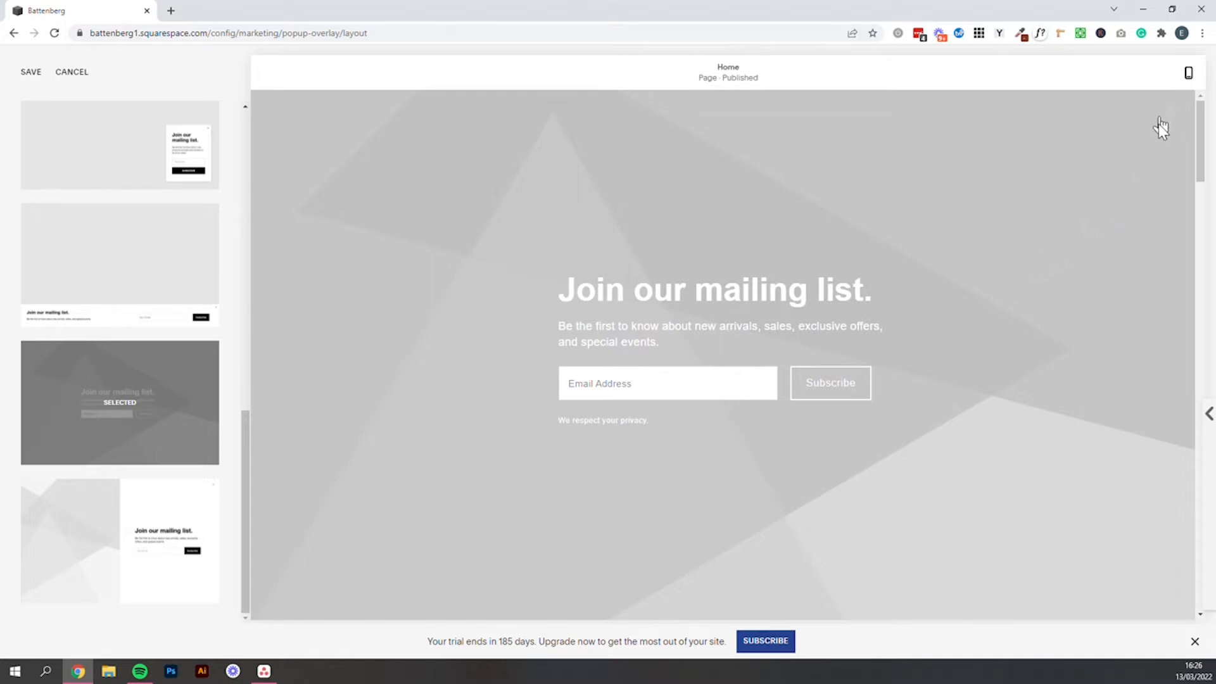
pyautogui.click(130, 535)
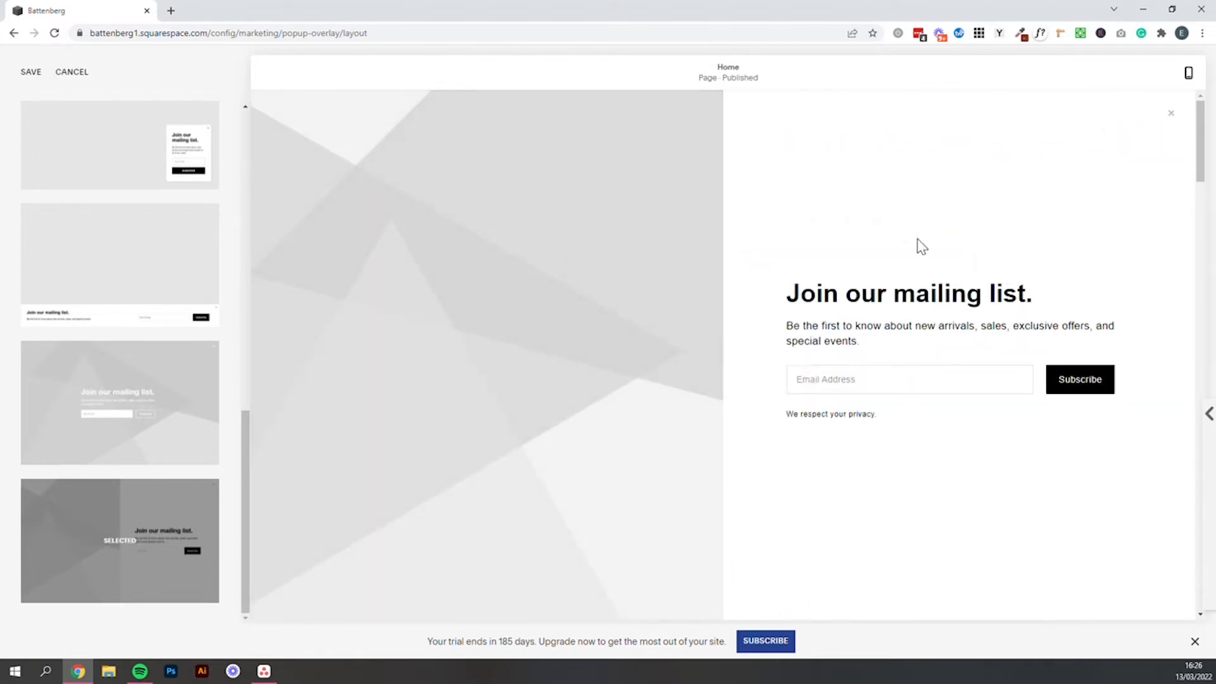
# - Select the first layout, a centred card with the image beside the form, and return to the promotional pop-up settings
pyautogui.moveTo(68, 446)
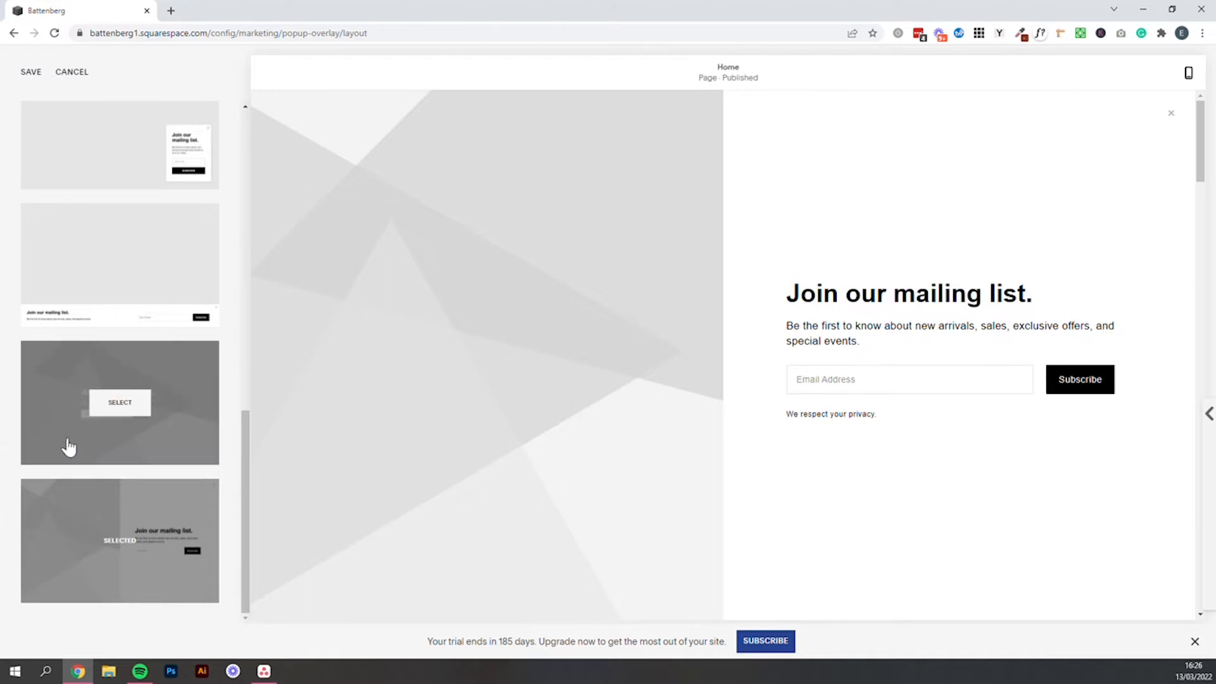
pyautogui.scroll(10, 126, 448)
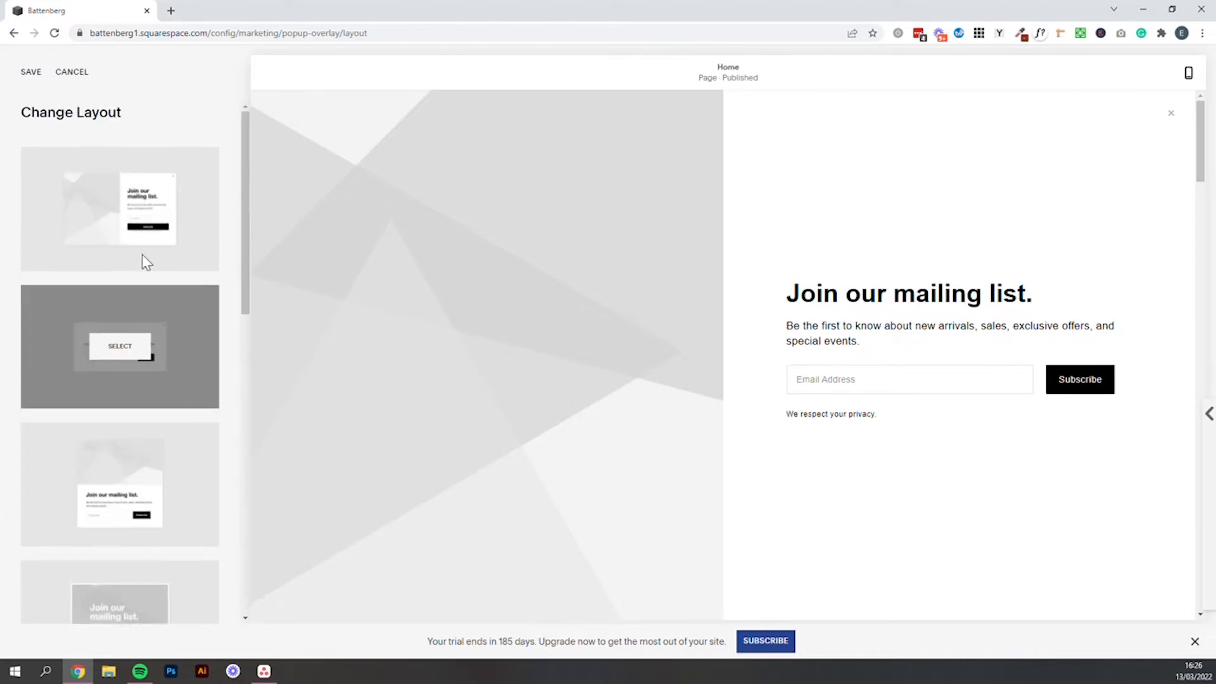
pyautogui.click(123, 216)
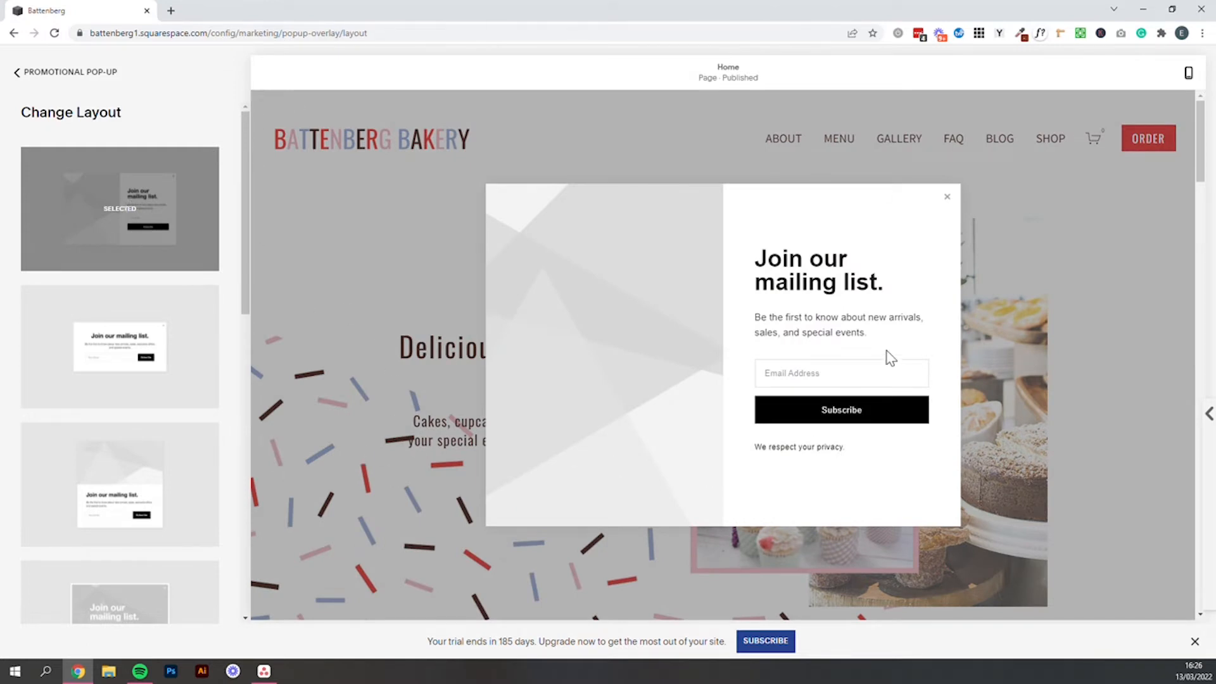
pyautogui.moveTo(157, 328)
pyautogui.click(77, 74)
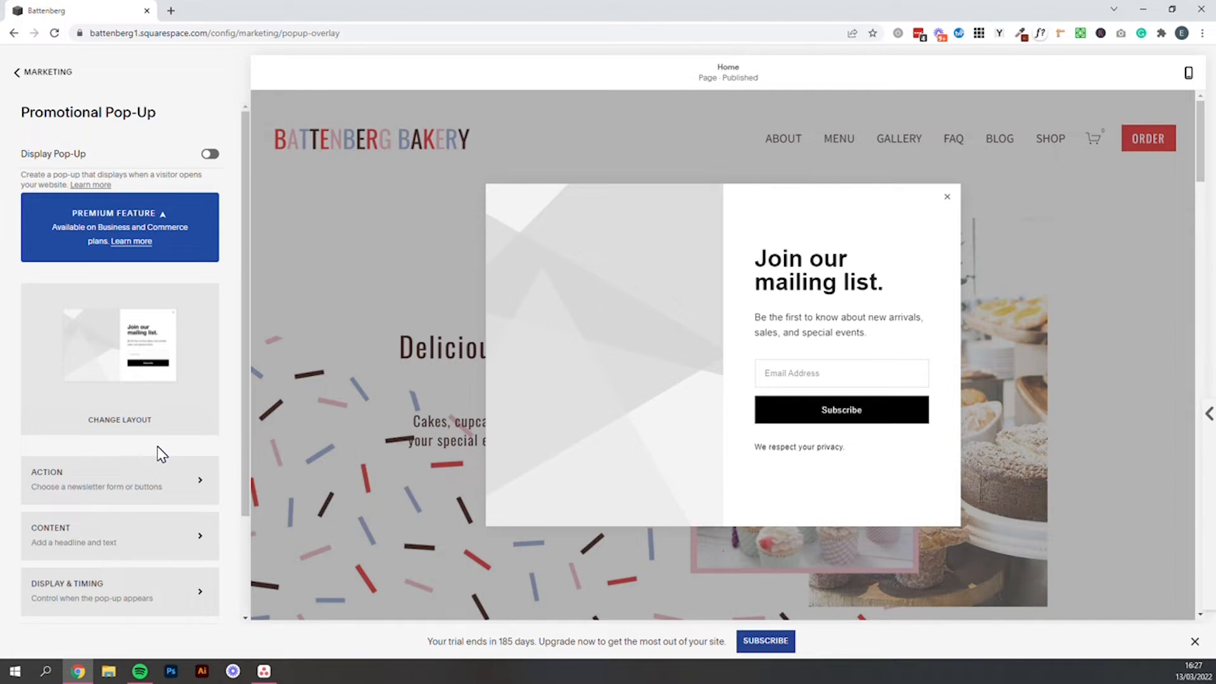
# - Set the pop-up's action goal to Click a button and label the first link "Sign up here"
pyautogui.scroll(-2, 169, 462)
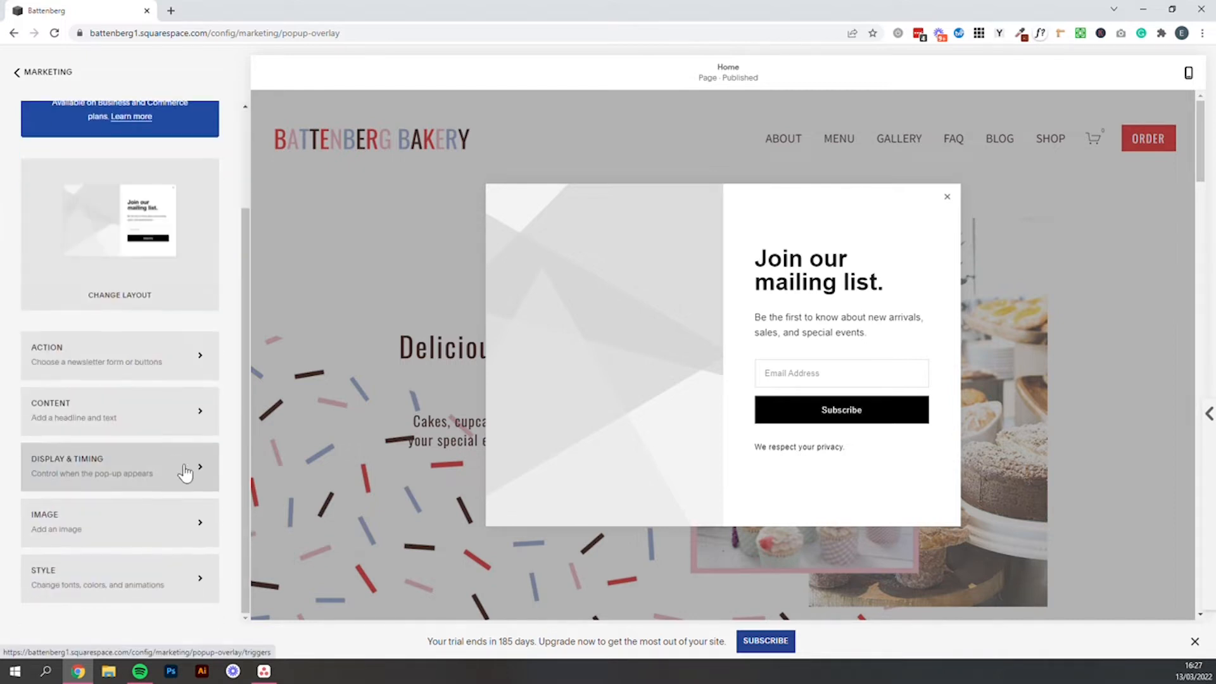
pyautogui.click(106, 363)
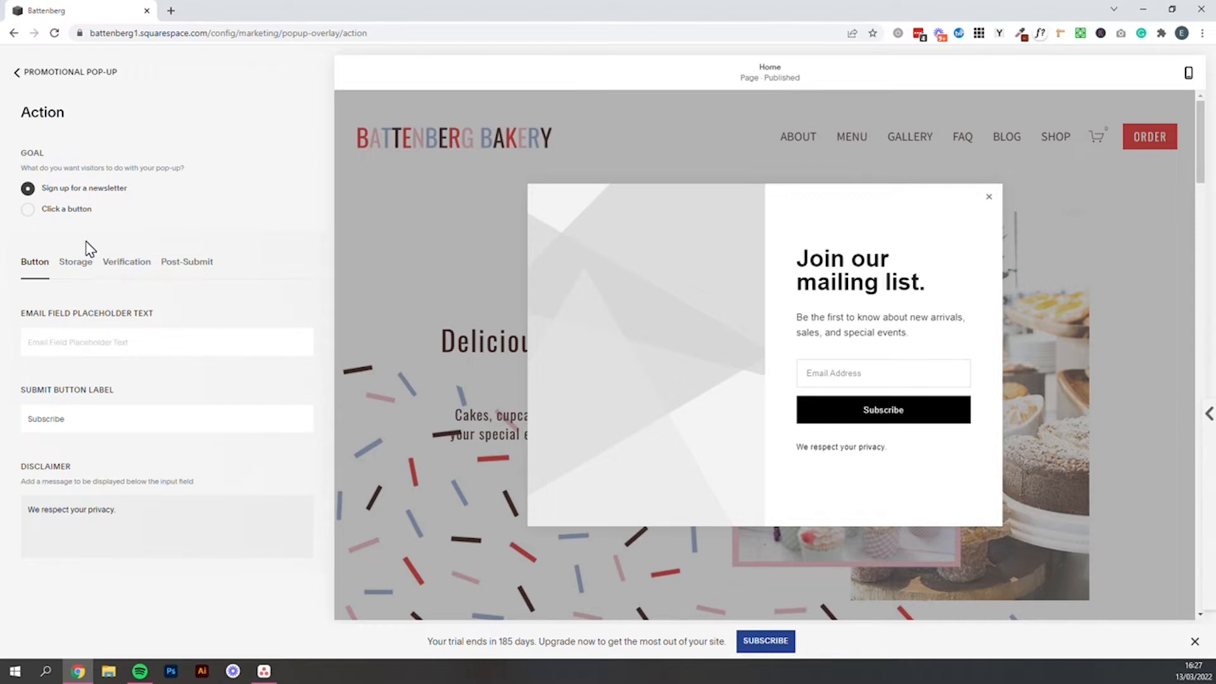
pyautogui.click(71, 211)
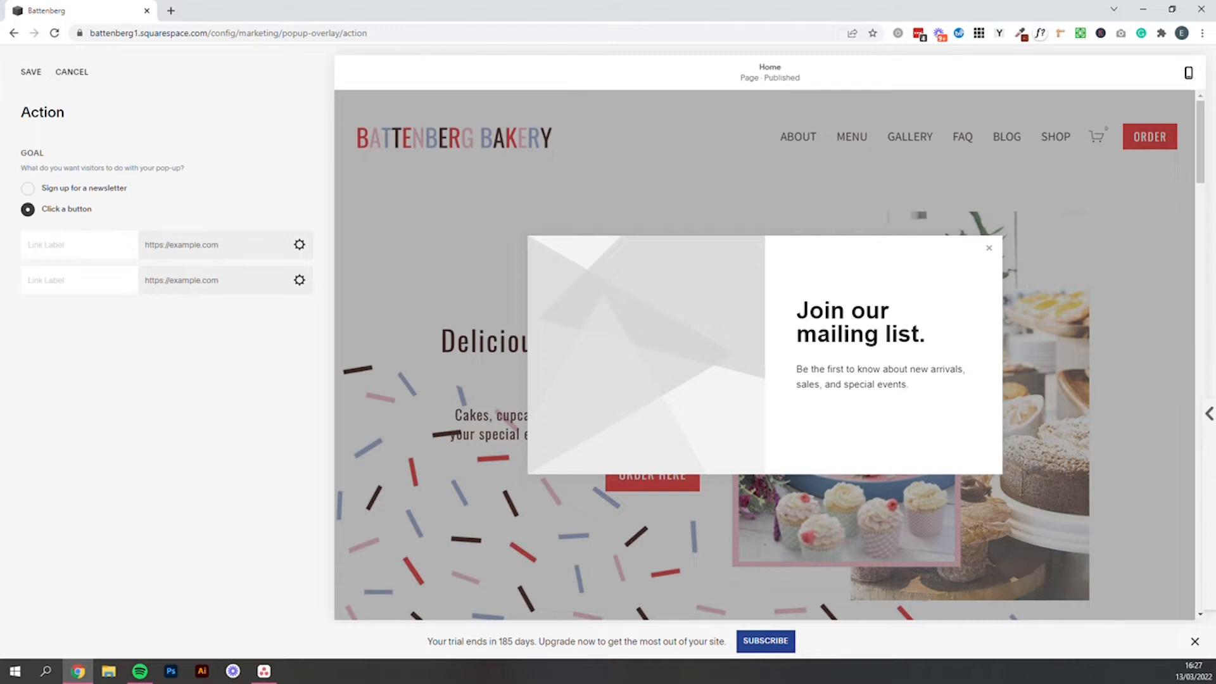
pyautogui.write('Sign up here')
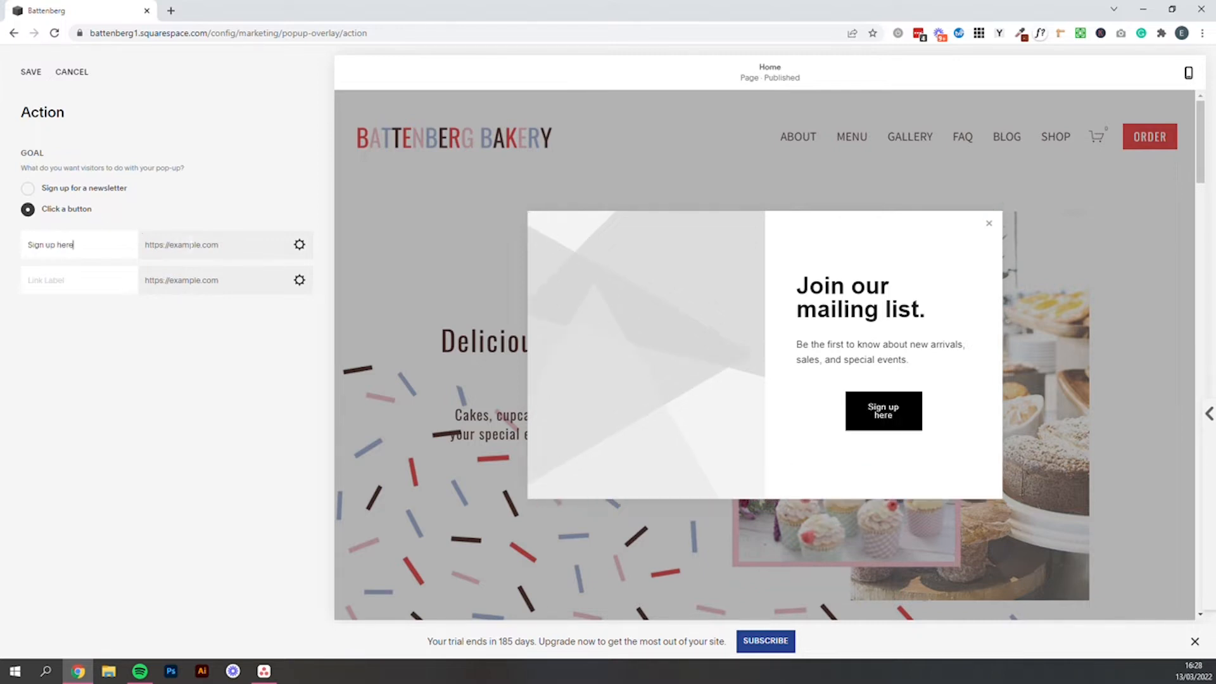
pyautogui.click(145, 244)
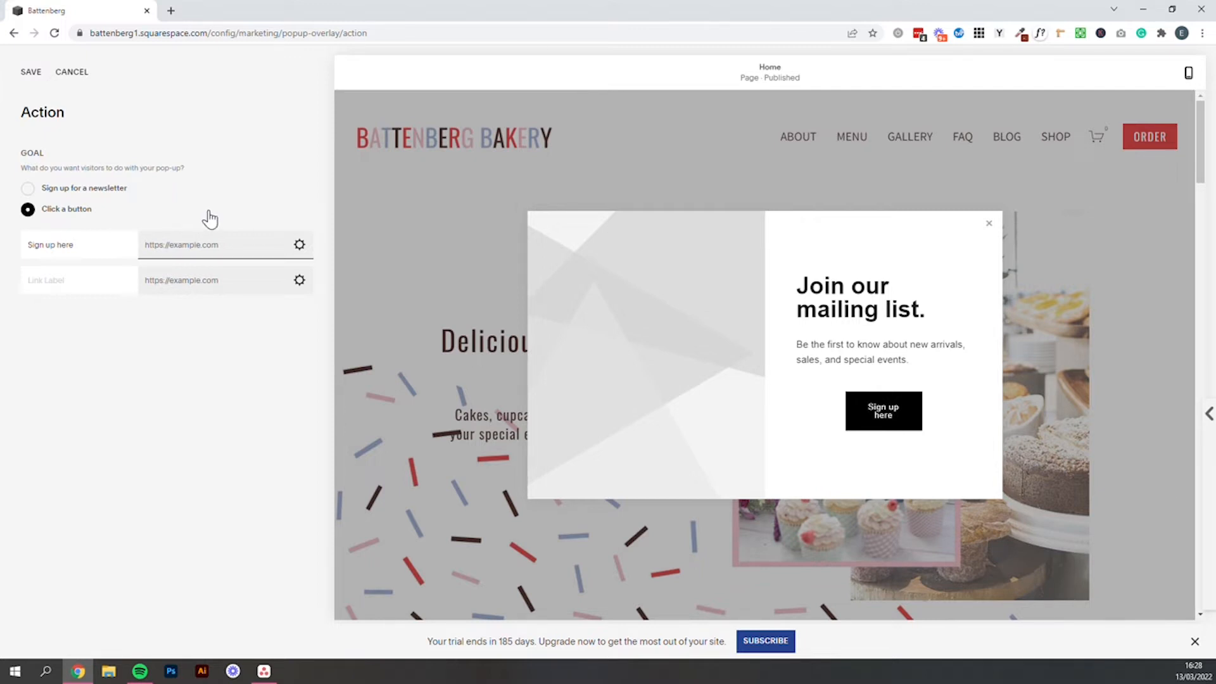
# - Replace the first link's label with "Shop Here"
pyautogui.moveTo(84, 245); pyautogui.dragTo(9, 235)
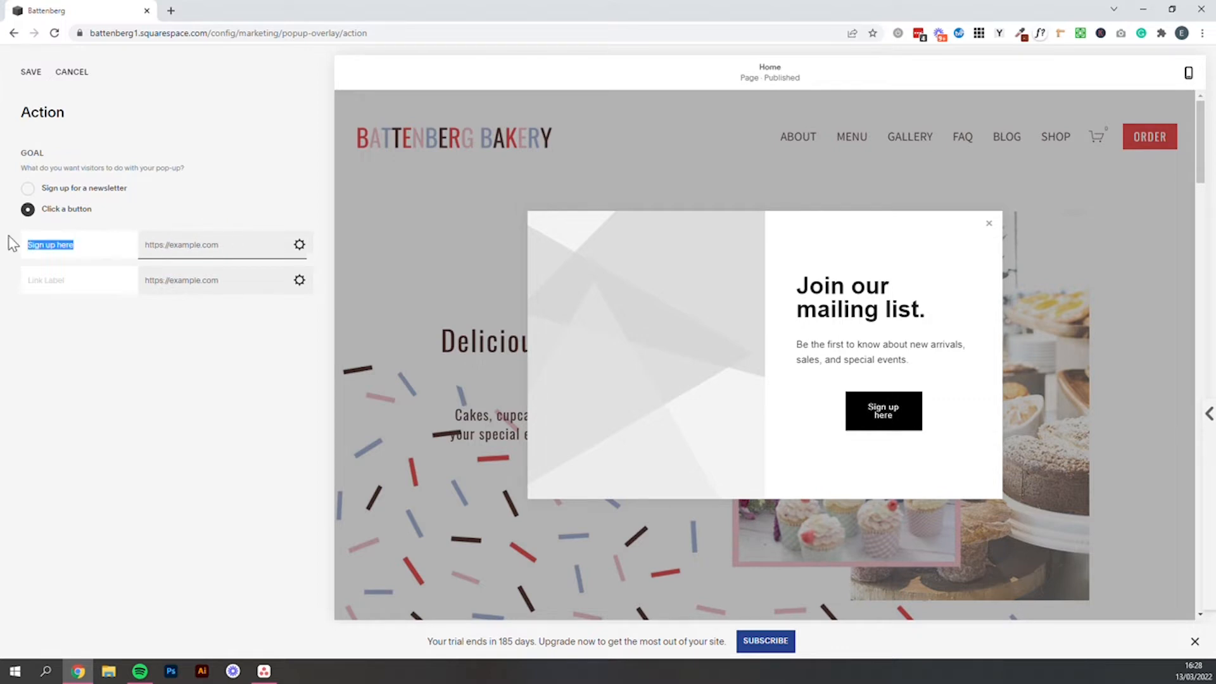
pyautogui.write('S')
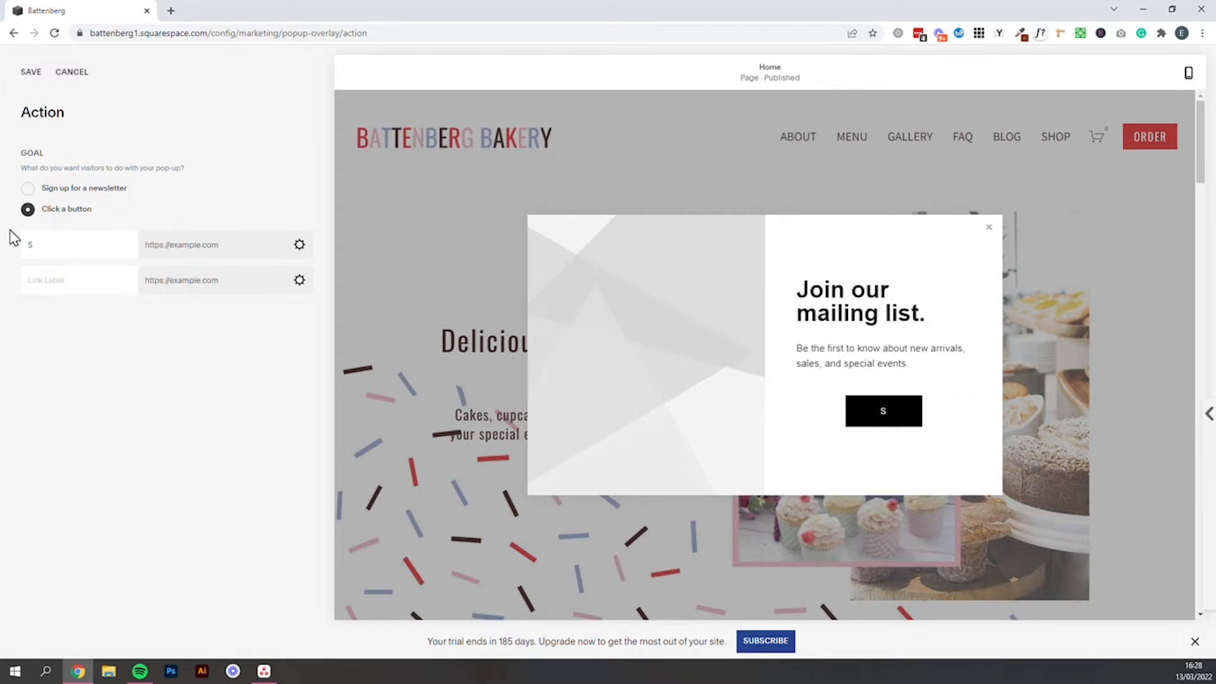
pyautogui.write('hop Here')
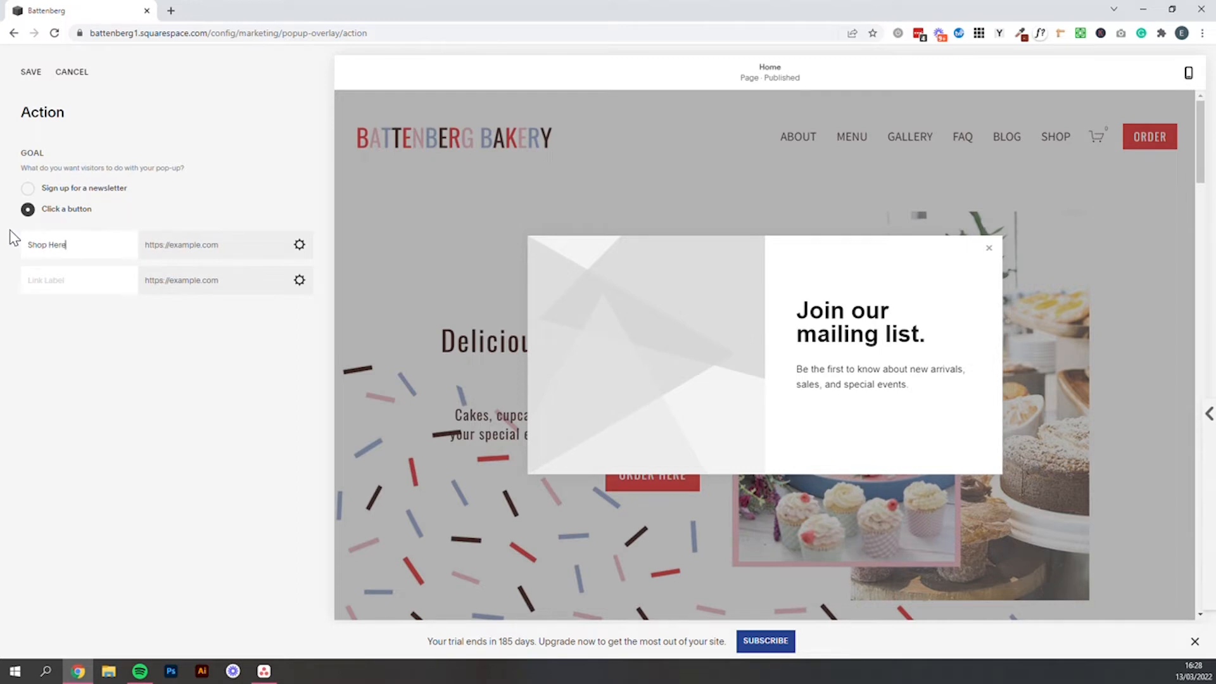
# - Link the Shop Here button to the site's SHOP page and save the action settings, returning to the promotional pop-up settings
pyautogui.press('Tab')
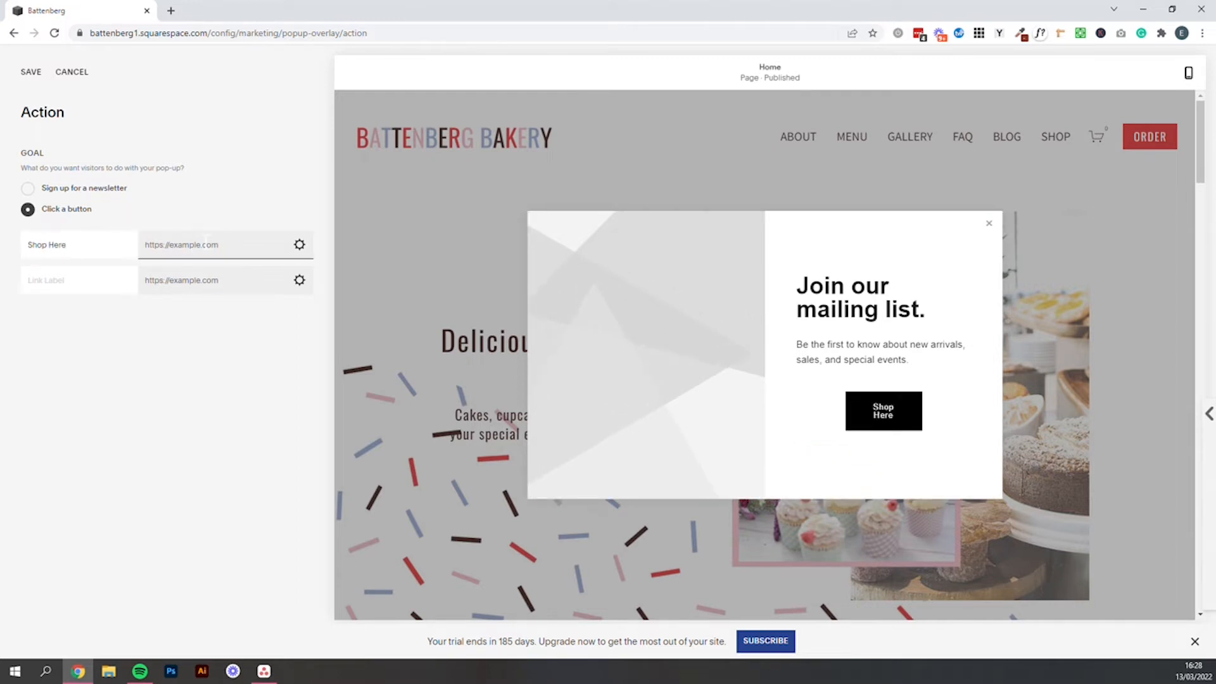
pyautogui.write('/')
pyautogui.press('BackSpace')
pyautogui.click(301, 246)
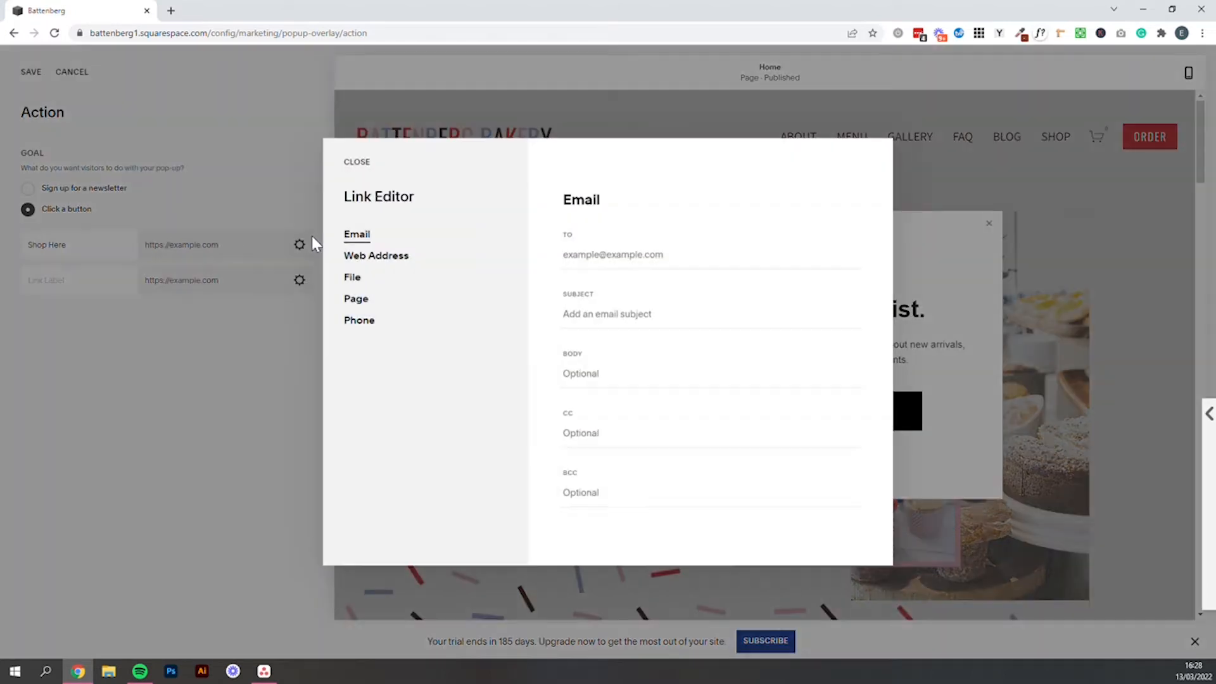
pyautogui.click(373, 302)
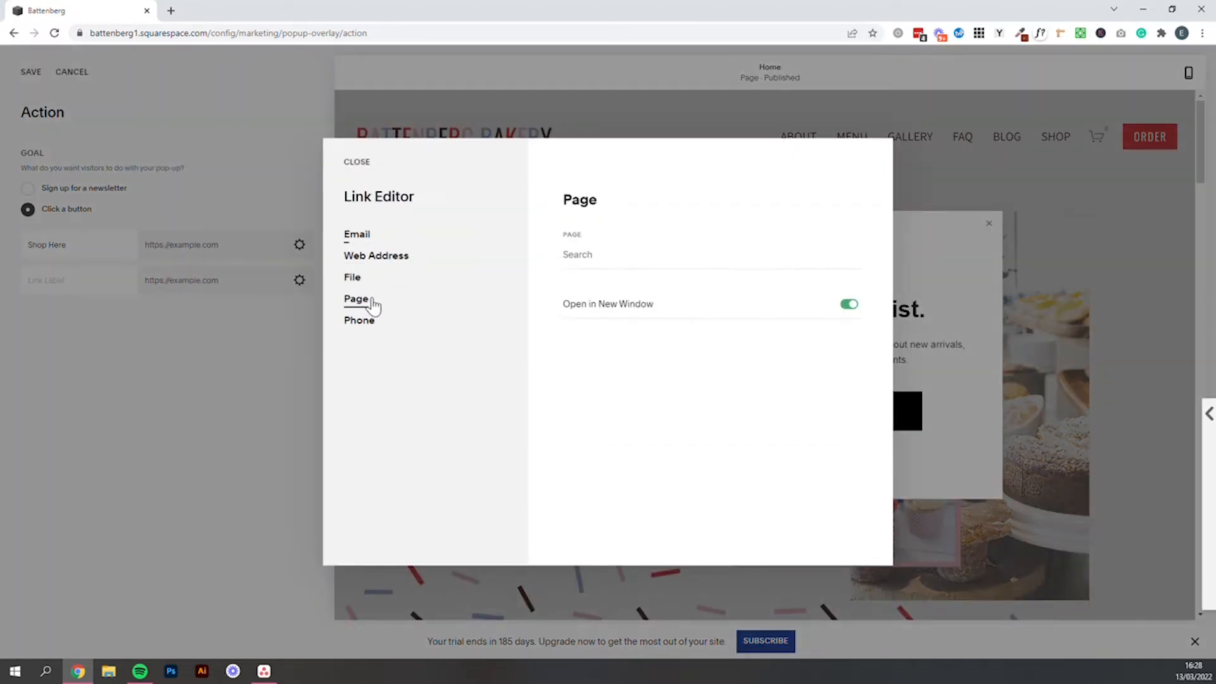
pyautogui.click(602, 254)
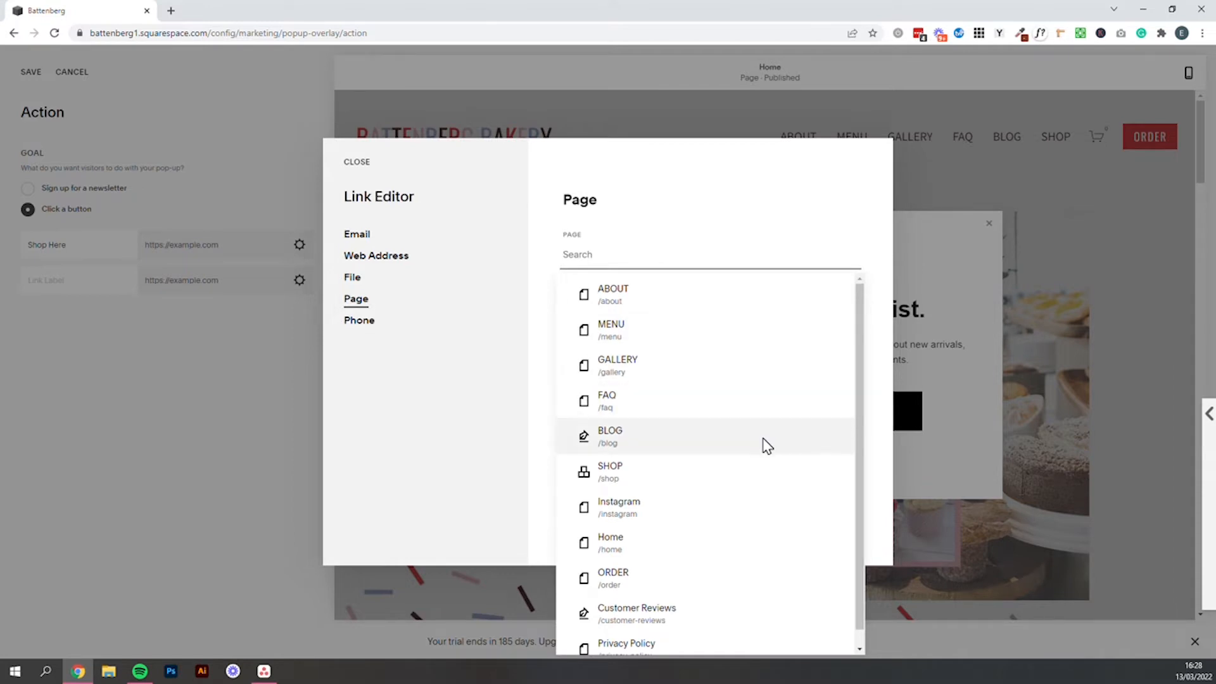
pyautogui.click(651, 475)
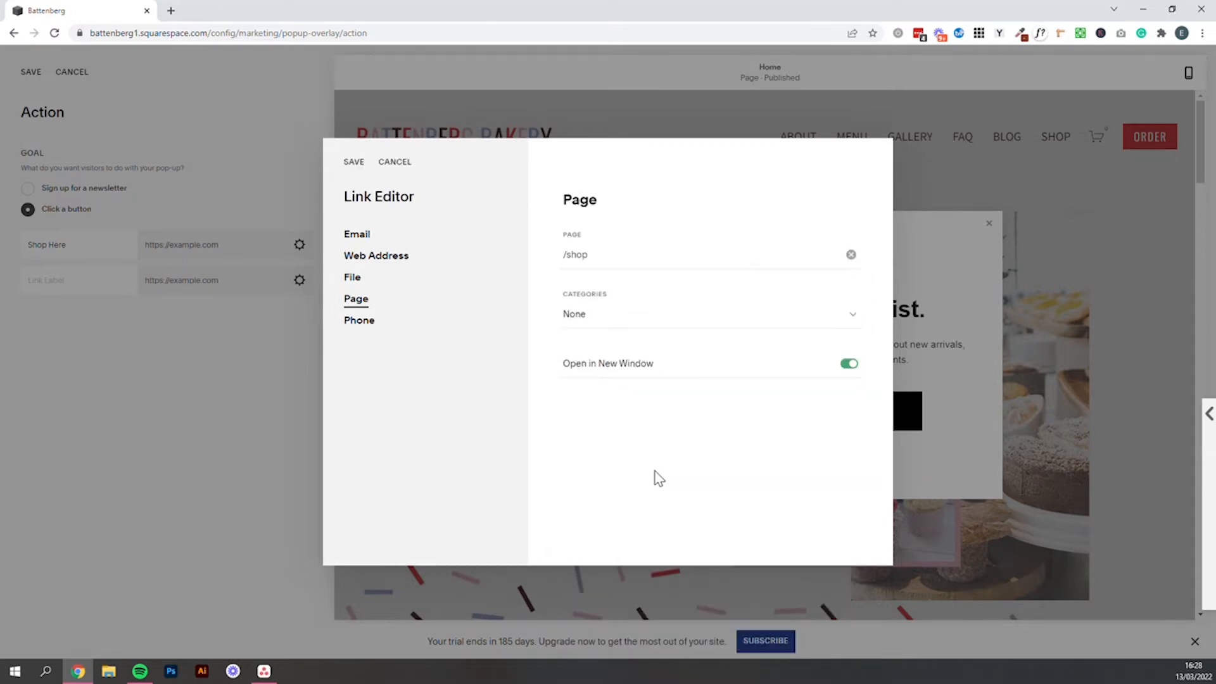
pyautogui.click(353, 162)
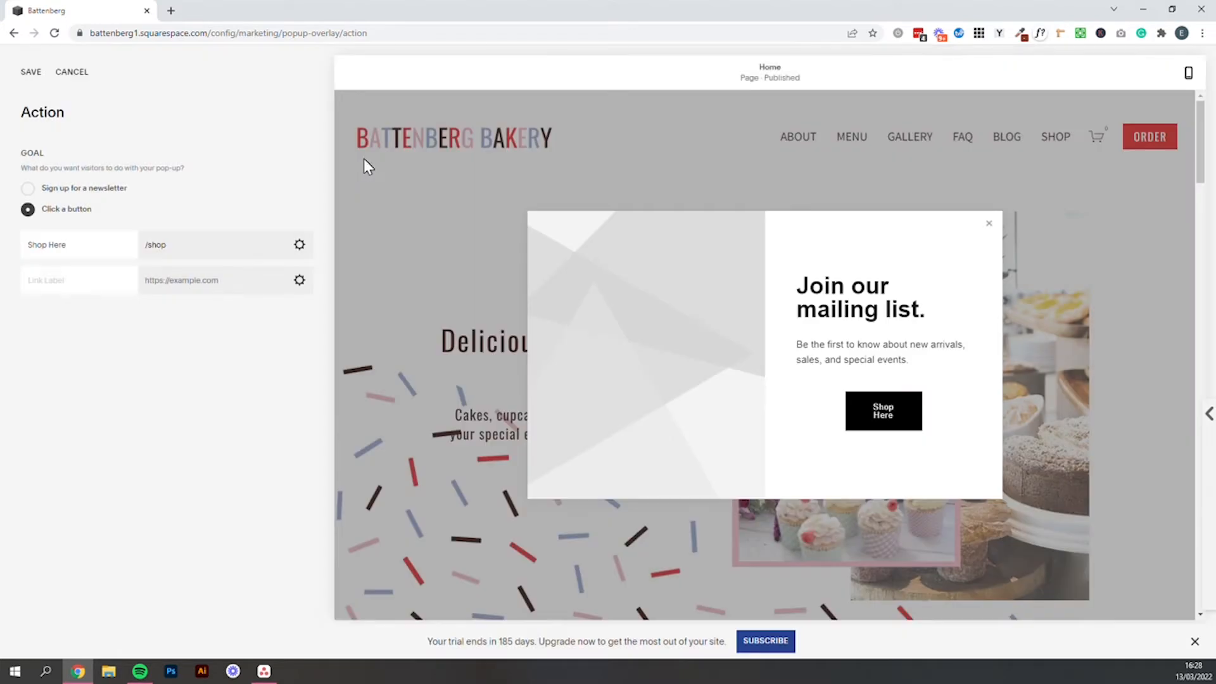
pyautogui.click(28, 72)
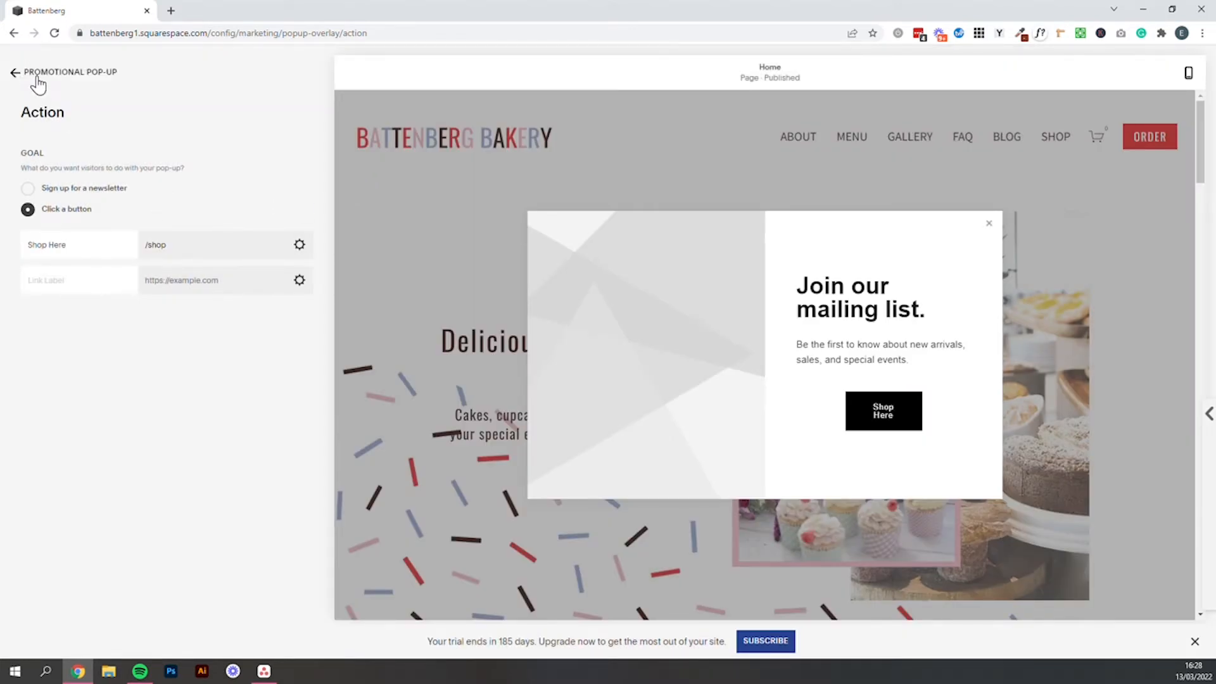
pyautogui.click(33, 80)
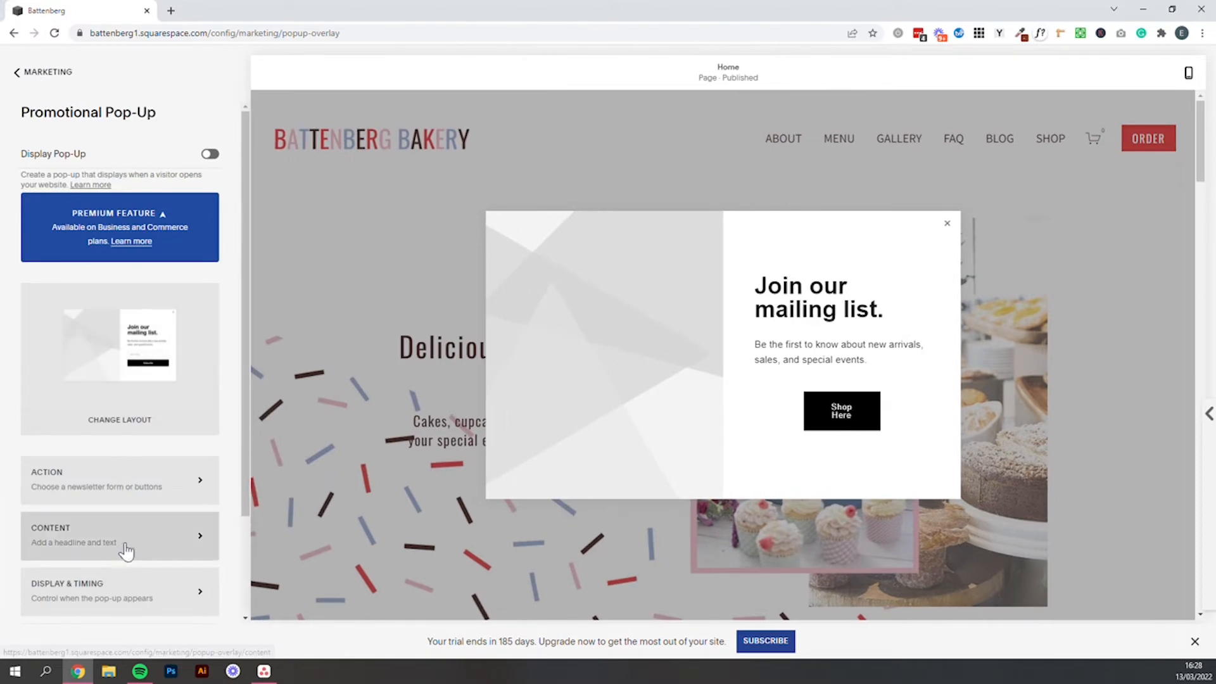
# - Open the pop-up's content settings and replace the headline with "CHeck out our new brownie flavour"
pyautogui.click(133, 547)
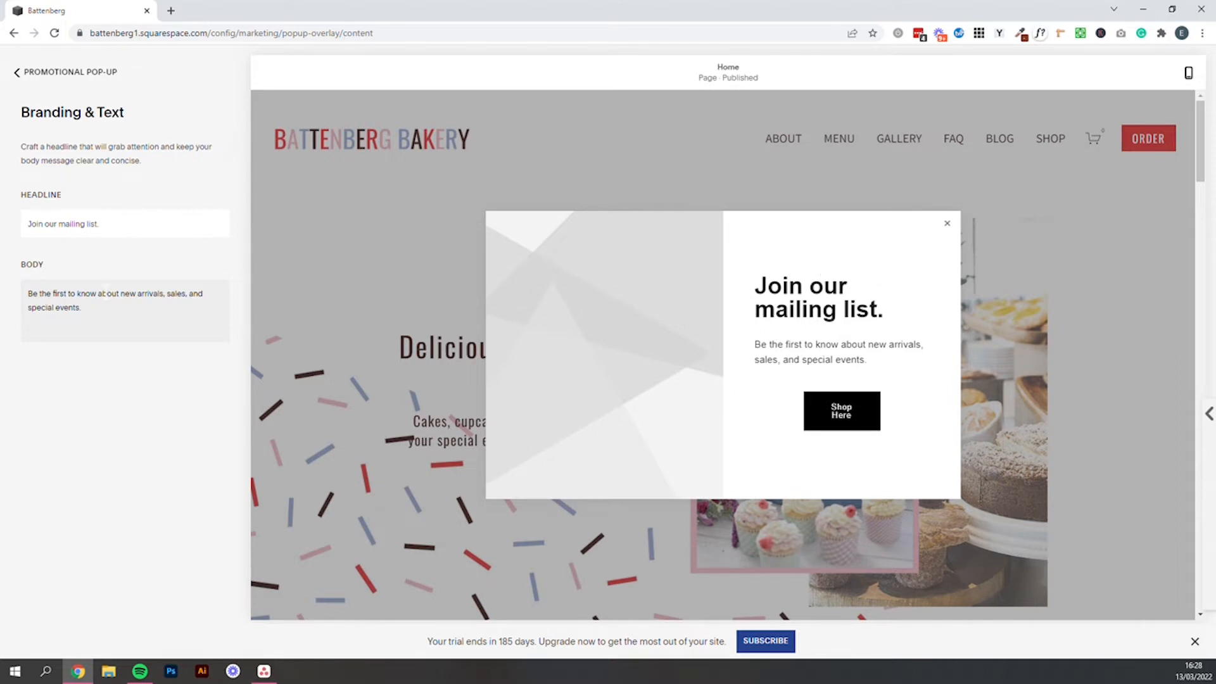
pyautogui.hotkey('ctrl', 'a')
pyautogui.write('CHeck o')
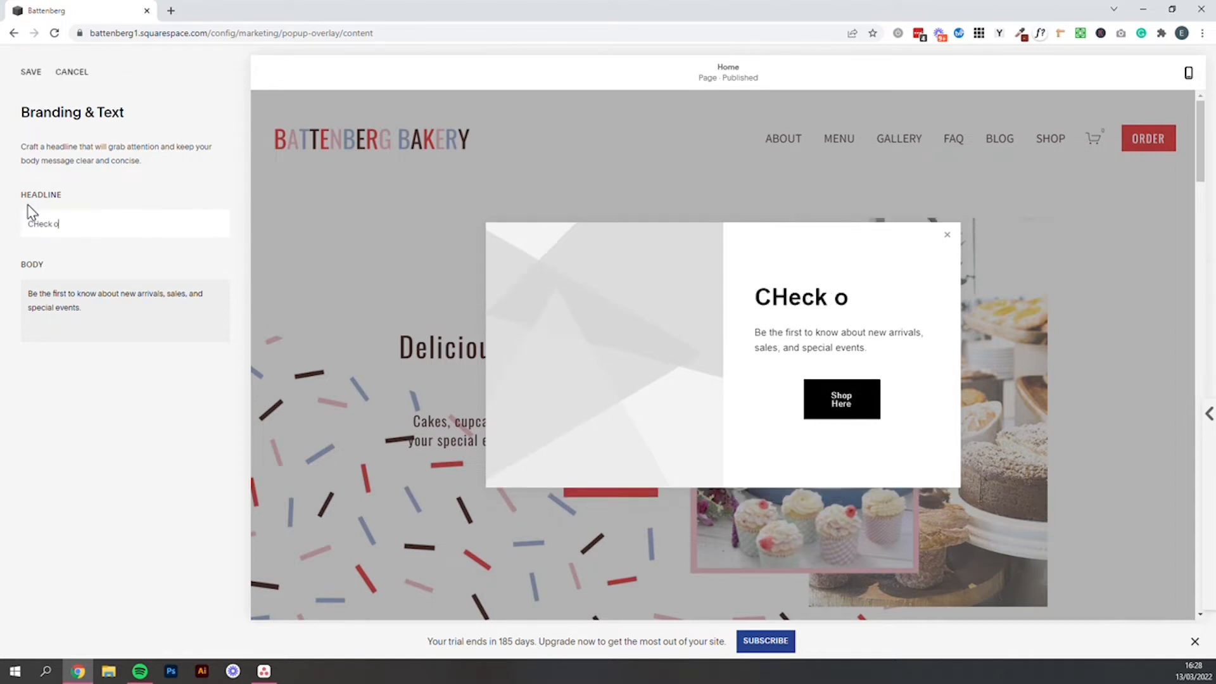
pyautogui.write('ut our ne')
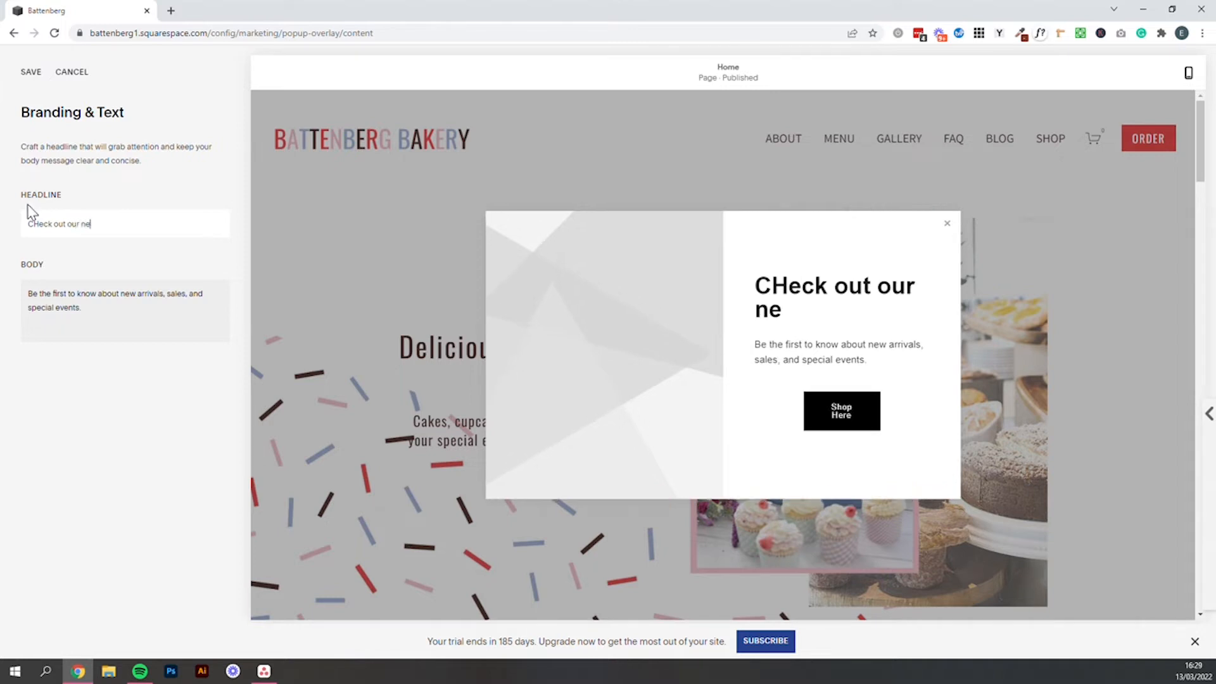
pyautogui.write('w brownie')
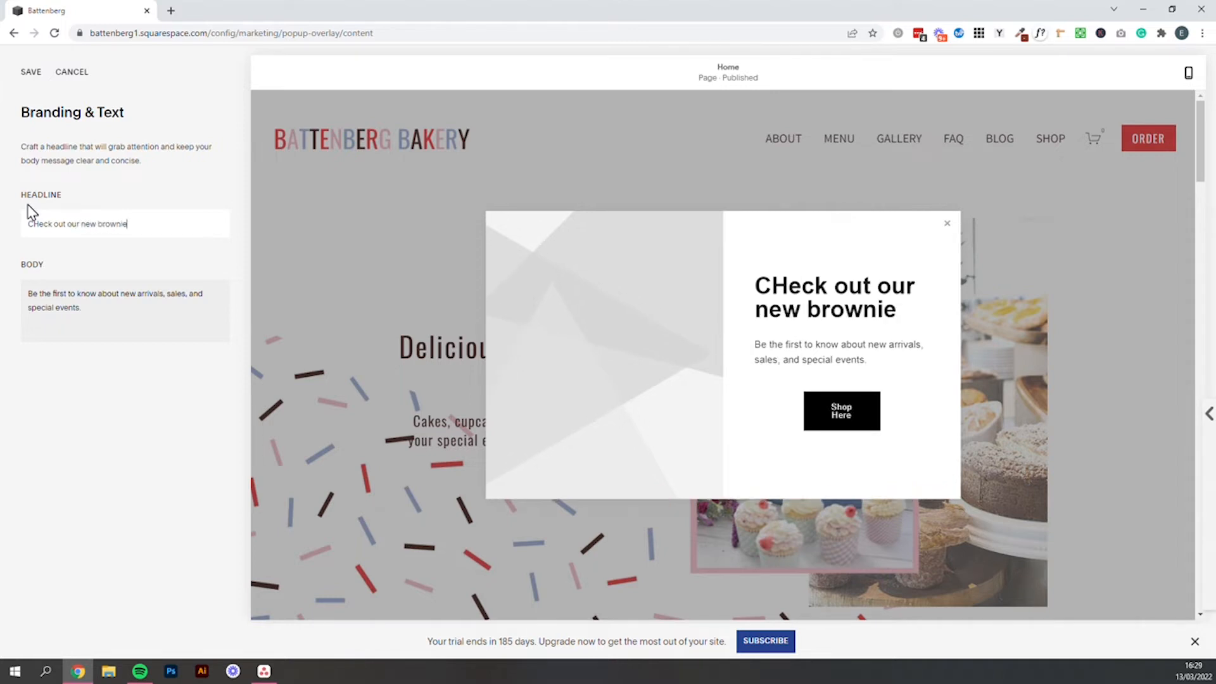
pyautogui.write(' flavour')
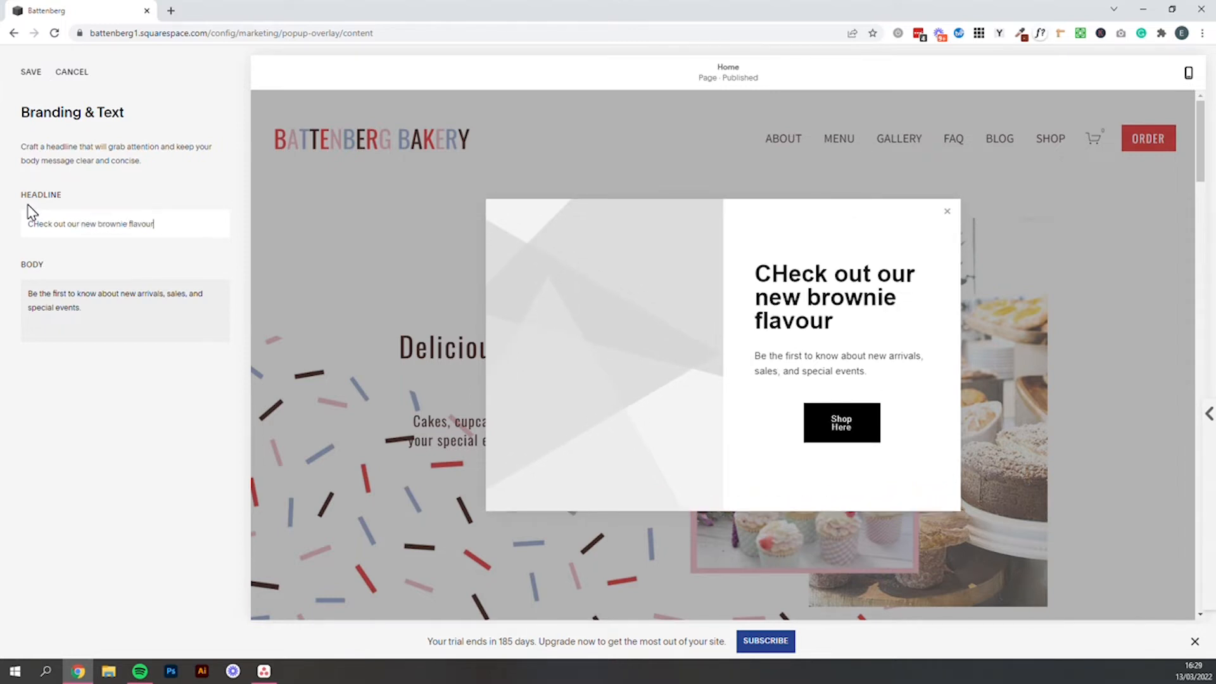
# - Replace the pop-up's body text with "Seasonal, delicious new brownies and blondies!"
pyautogui.moveTo(84, 308); pyautogui.dragTo(46, 269)
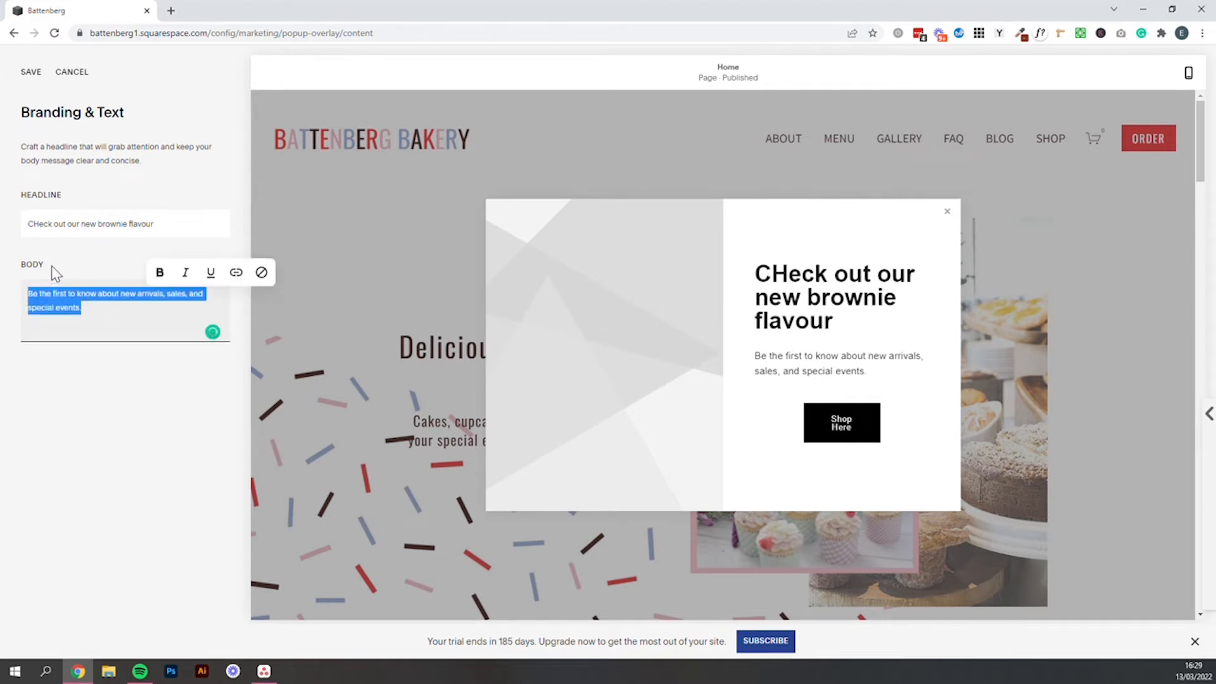
pyautogui.write('Seasonal')
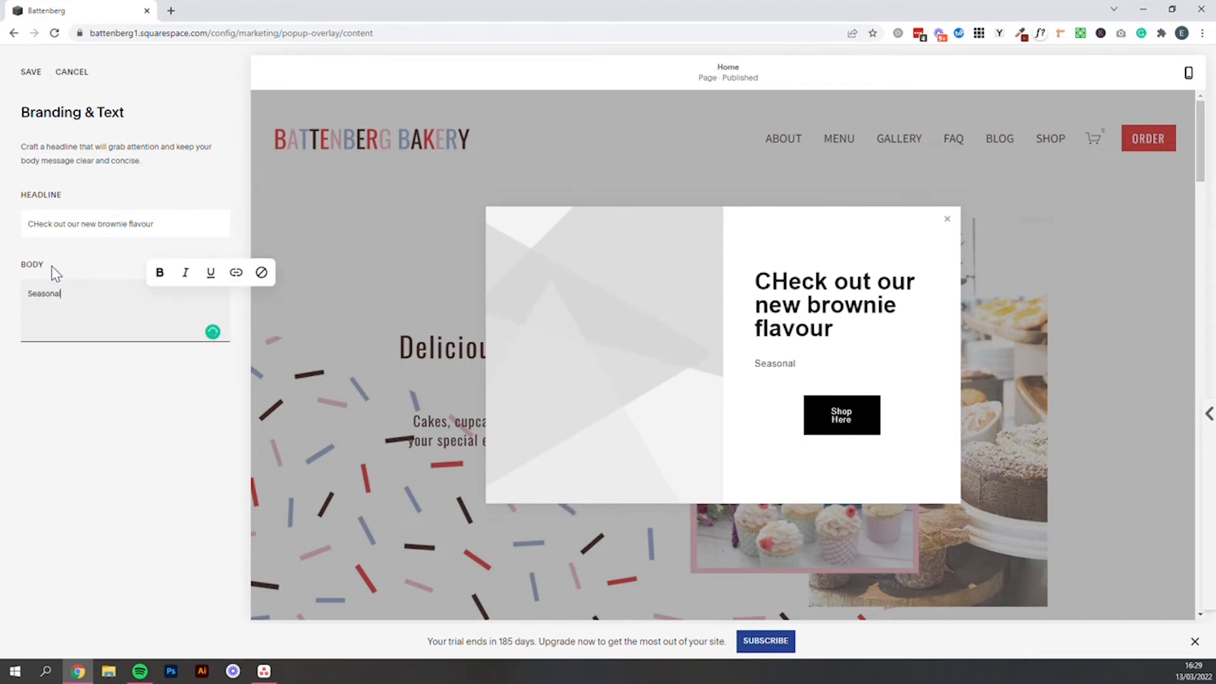
pyautogui.write(', delicious new brownies and blo')
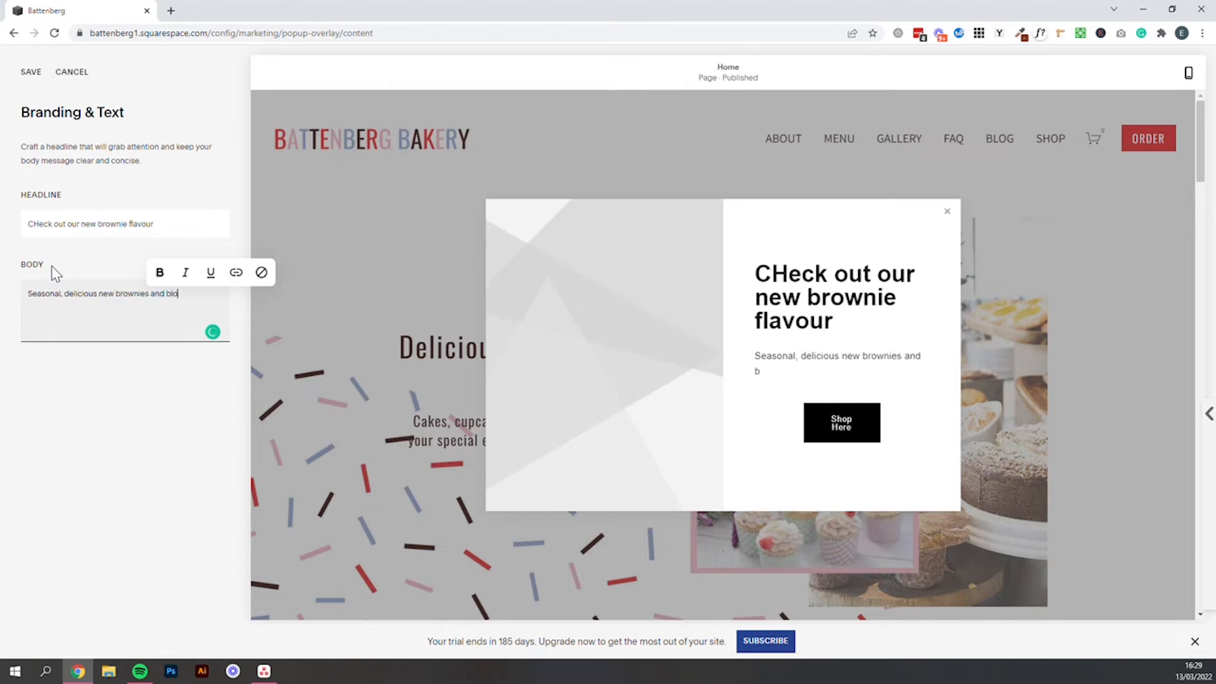
pyautogui.write('ndies!')
# - Correct the capital H in the headline's first word so it reads "Check out our new brownie flavour"
pyautogui.click(36, 224)
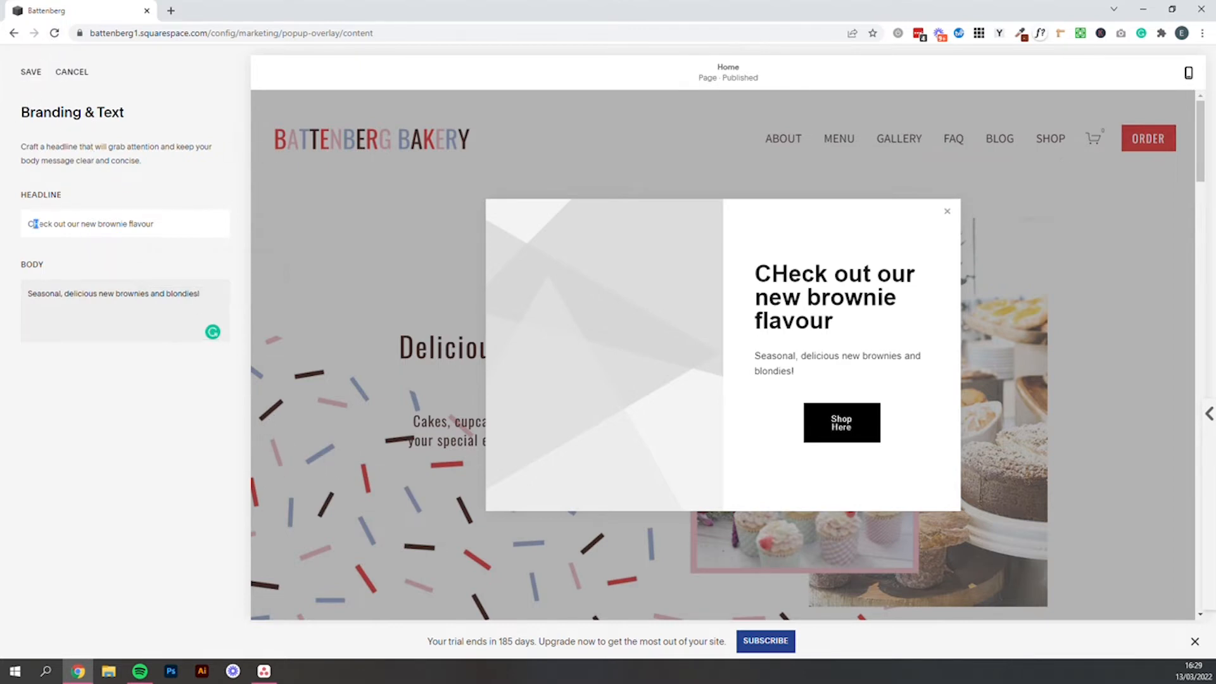
pyautogui.write('h')
pyautogui.click(139, 293)
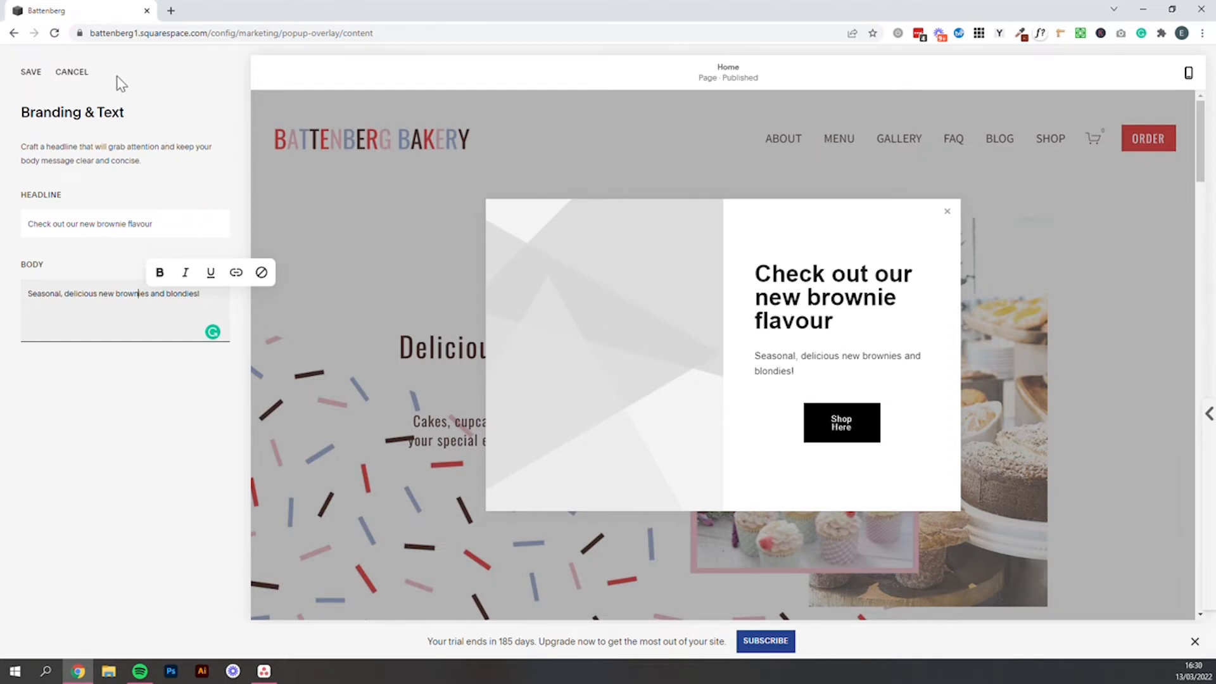
# - Save the pop-up's headline and body text, and open its Display & Timing settings
pyautogui.click(29, 74)
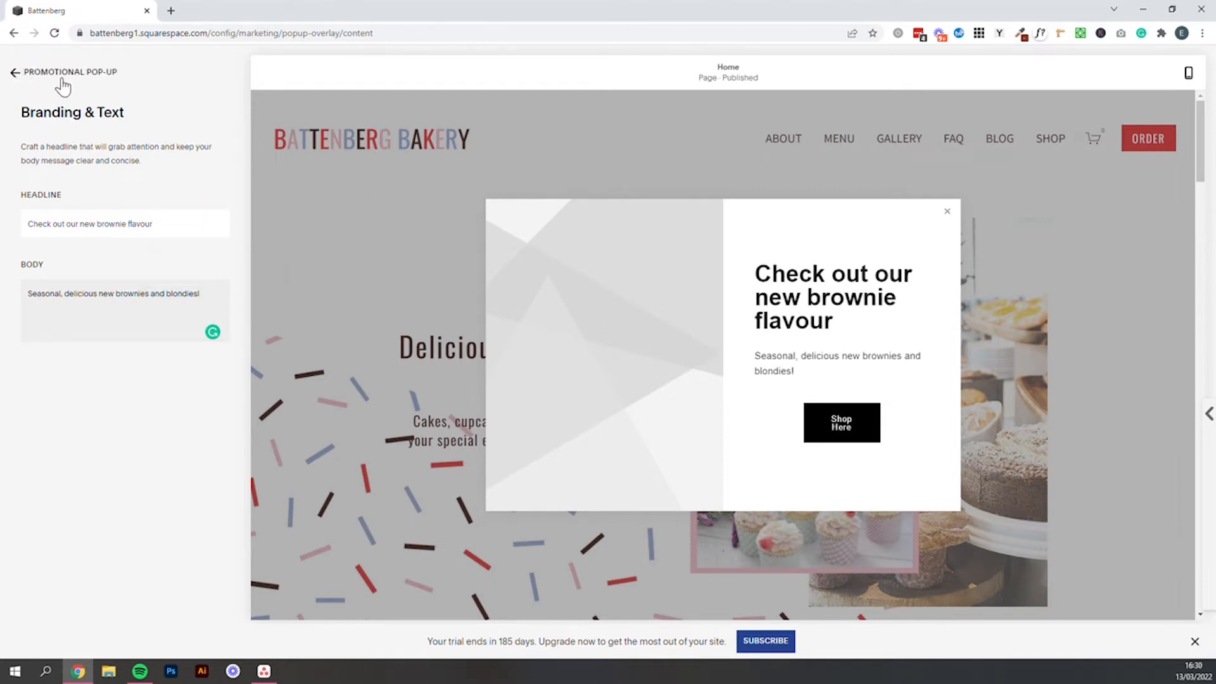
pyautogui.click(64, 82)
pyautogui.scroll(-2, 165, 379)
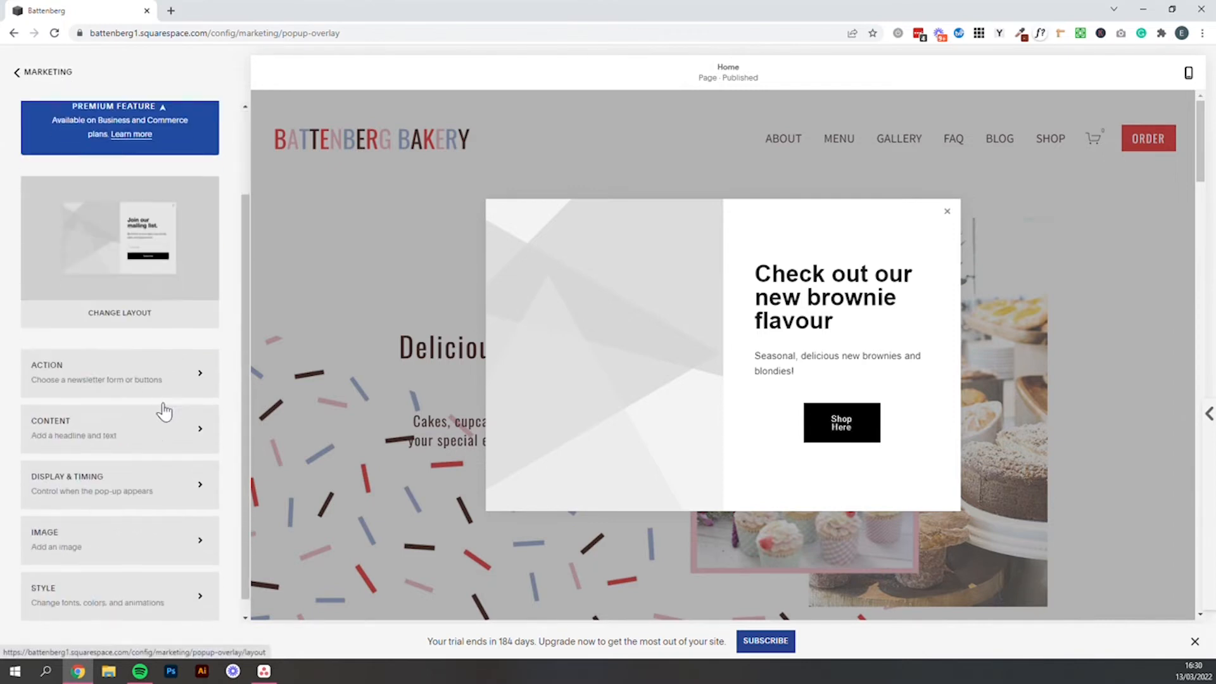
pyautogui.click(139, 475)
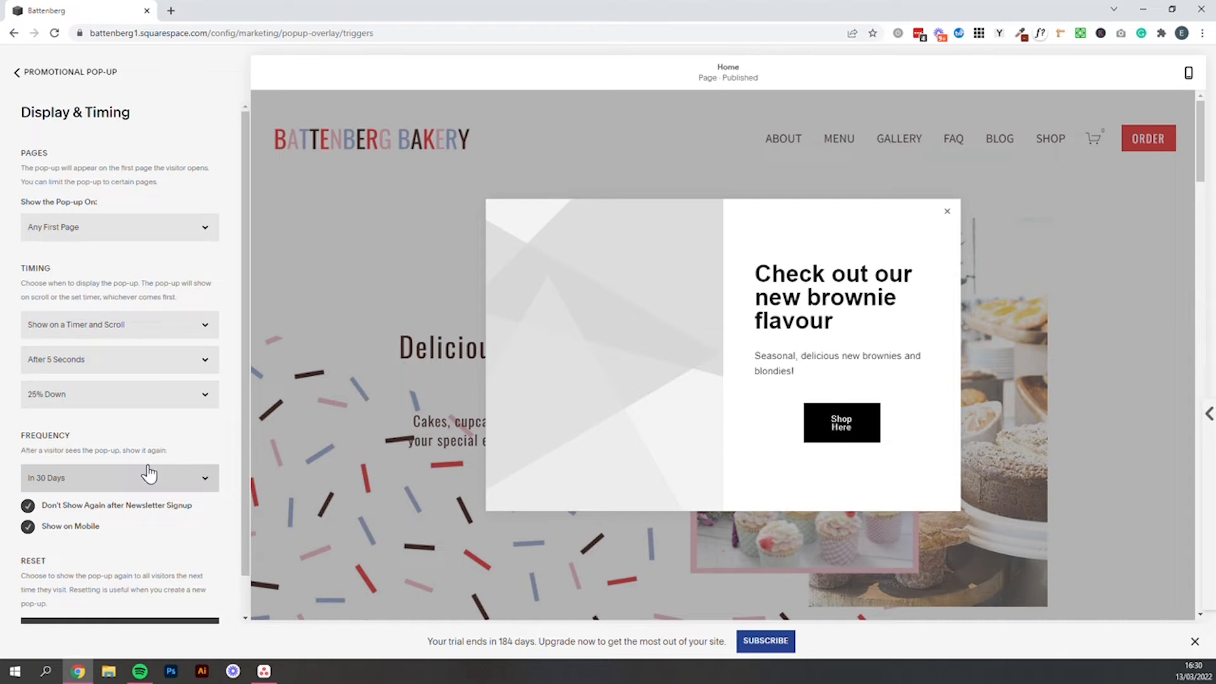
# - Try limiting the pop-up to Only Certain Pages, look through the page choices, and switch back to Any First Page
pyautogui.click(166, 235)
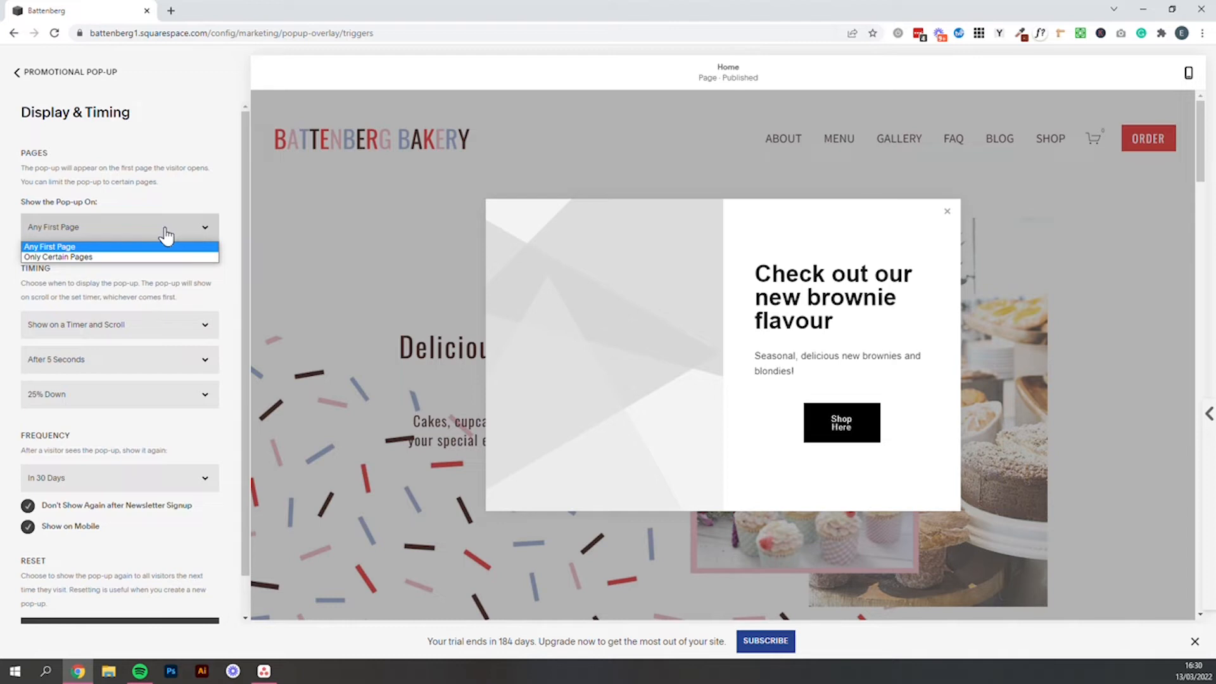
pyautogui.click(85, 256)
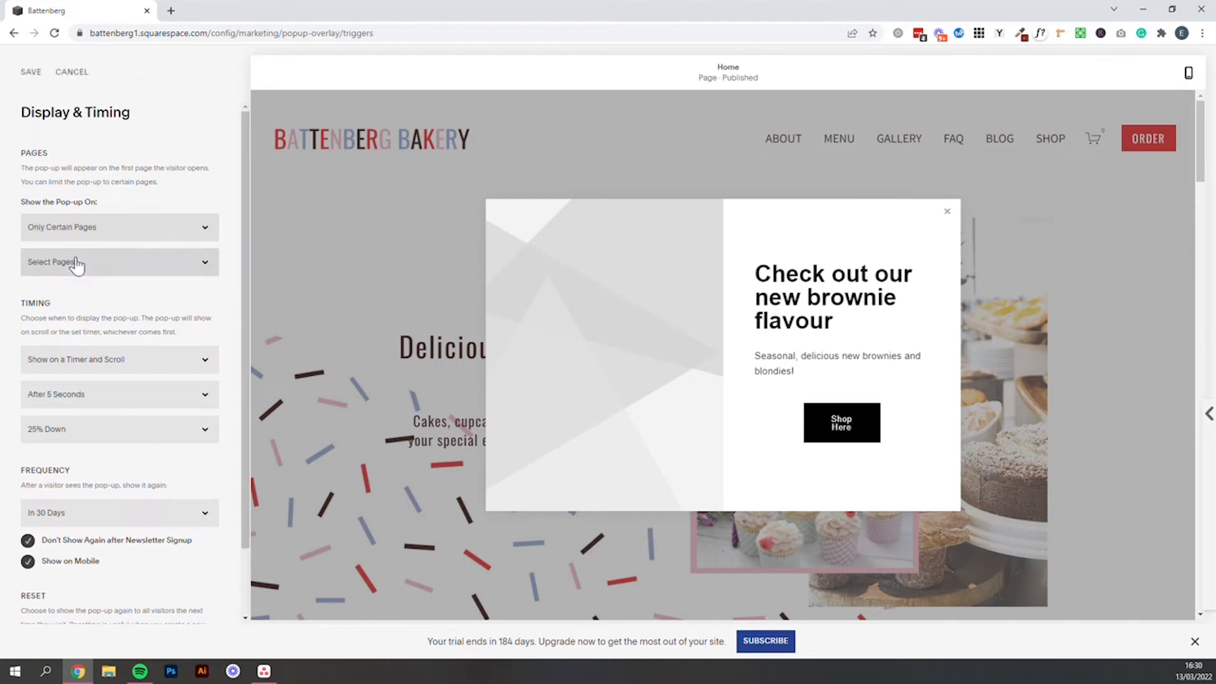
pyautogui.click(167, 269)
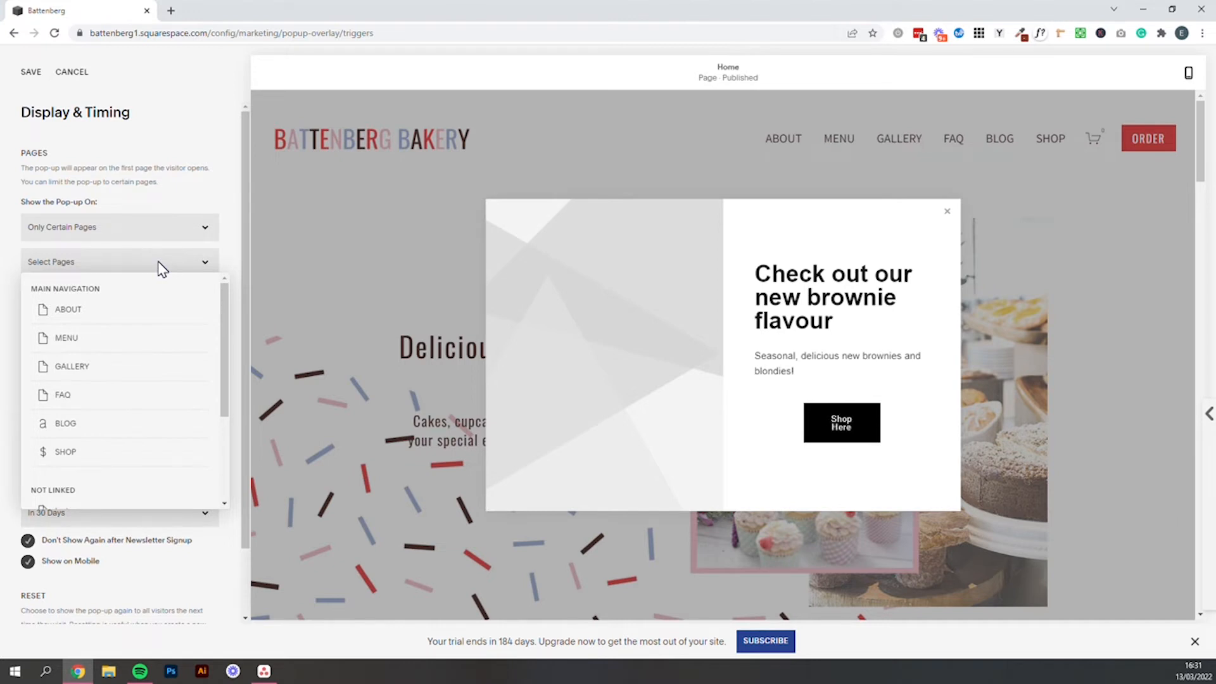
pyautogui.click(190, 263)
pyautogui.click(155, 229)
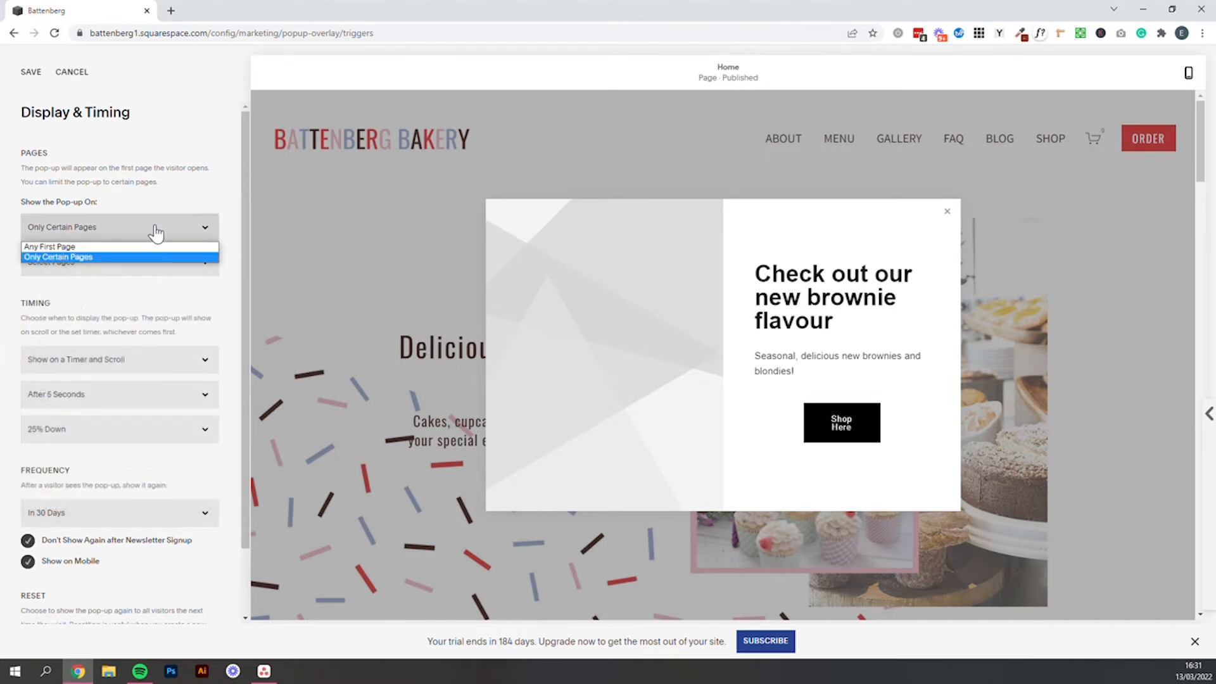
pyautogui.click(84, 246)
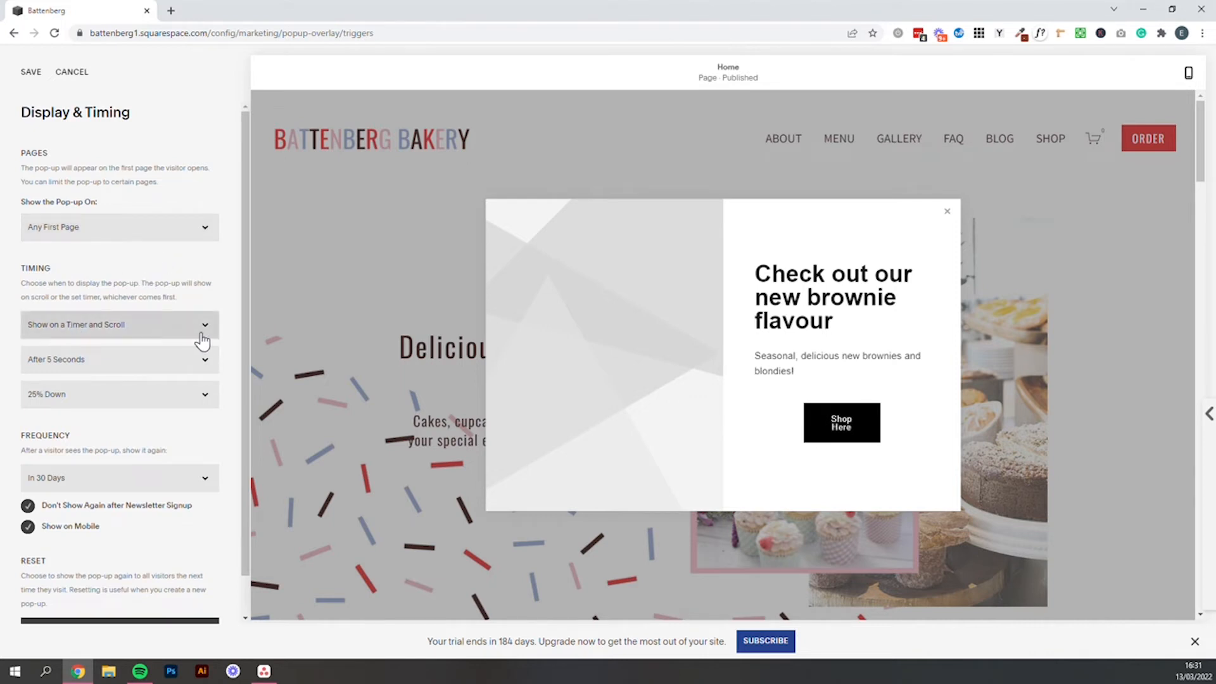
# - Review the pop-up's trigger choices, keep Show on a Timer and Scroll, and set the timer to After 10 Seconds
pyautogui.click(170, 330)
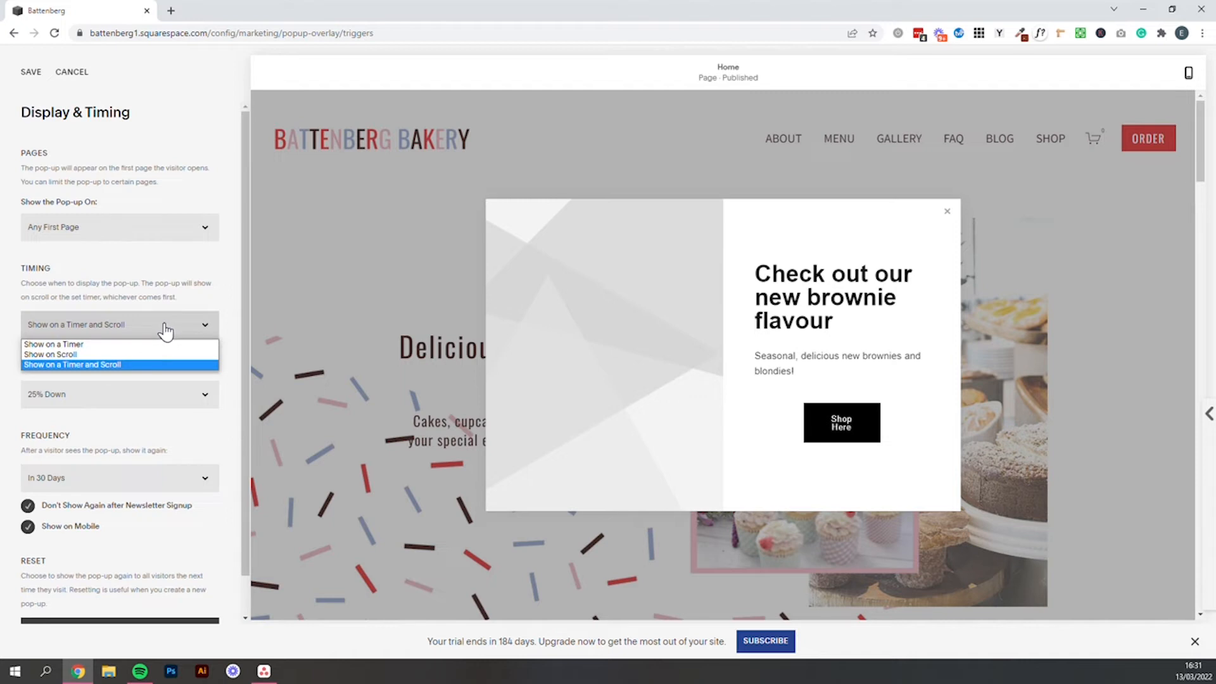
pyautogui.click(166, 328)
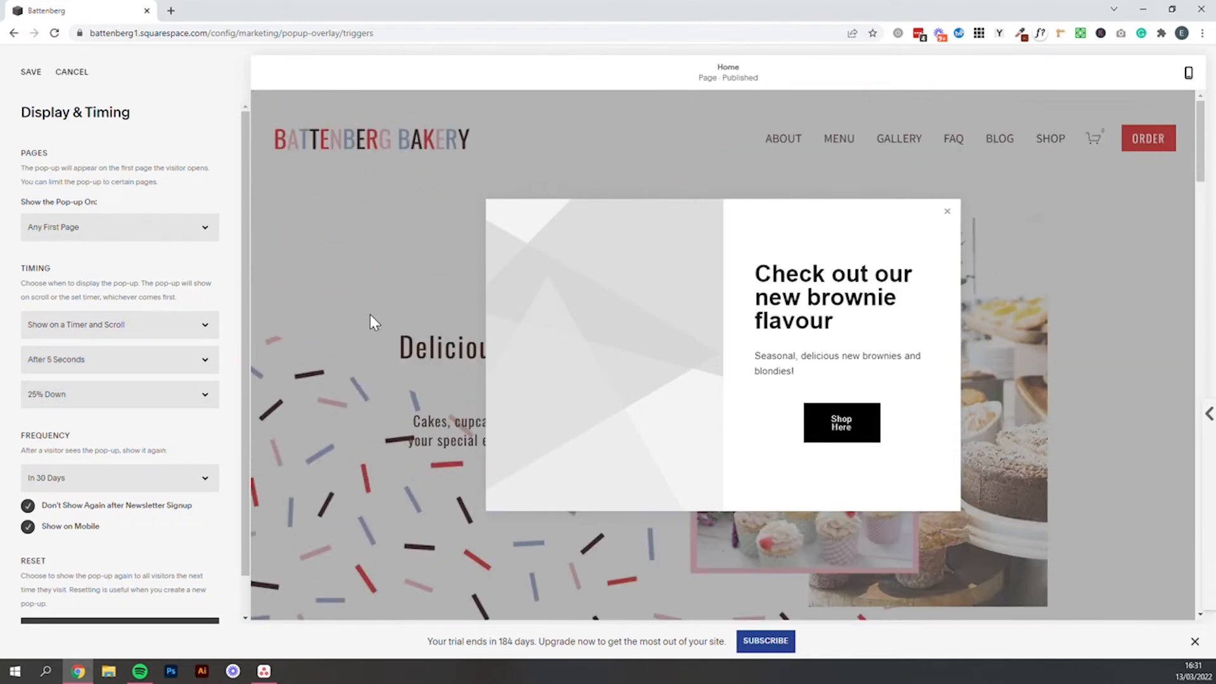
pyautogui.click(111, 323)
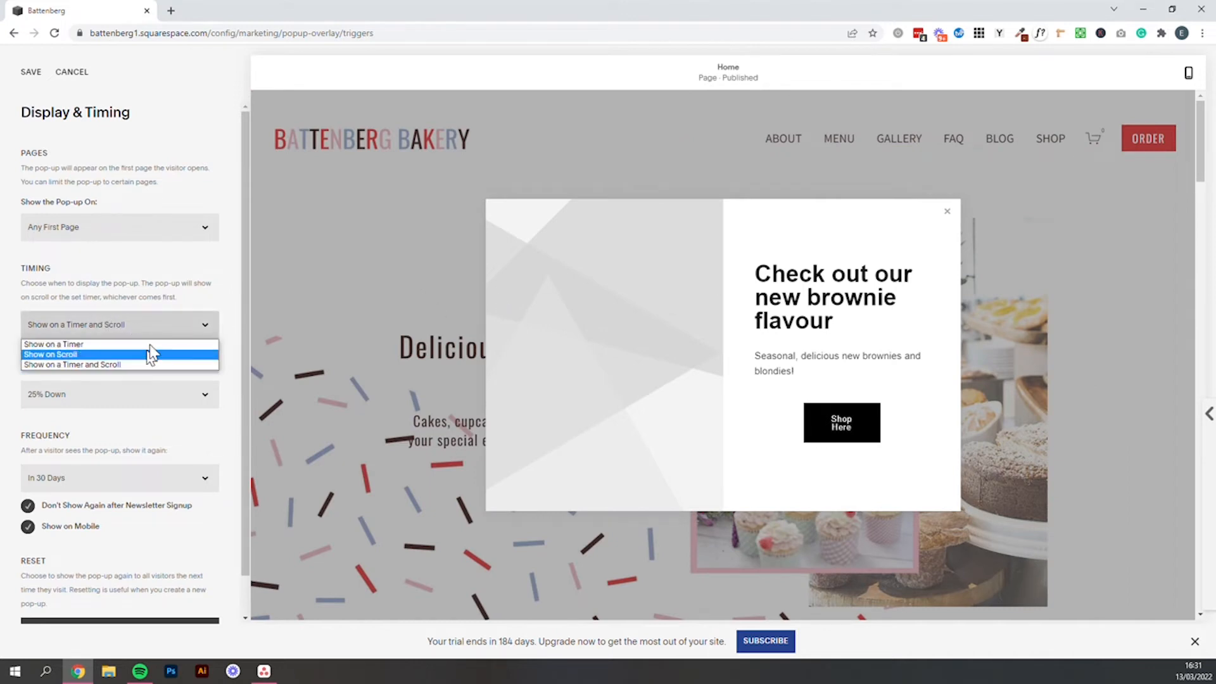
pyautogui.click(159, 324)
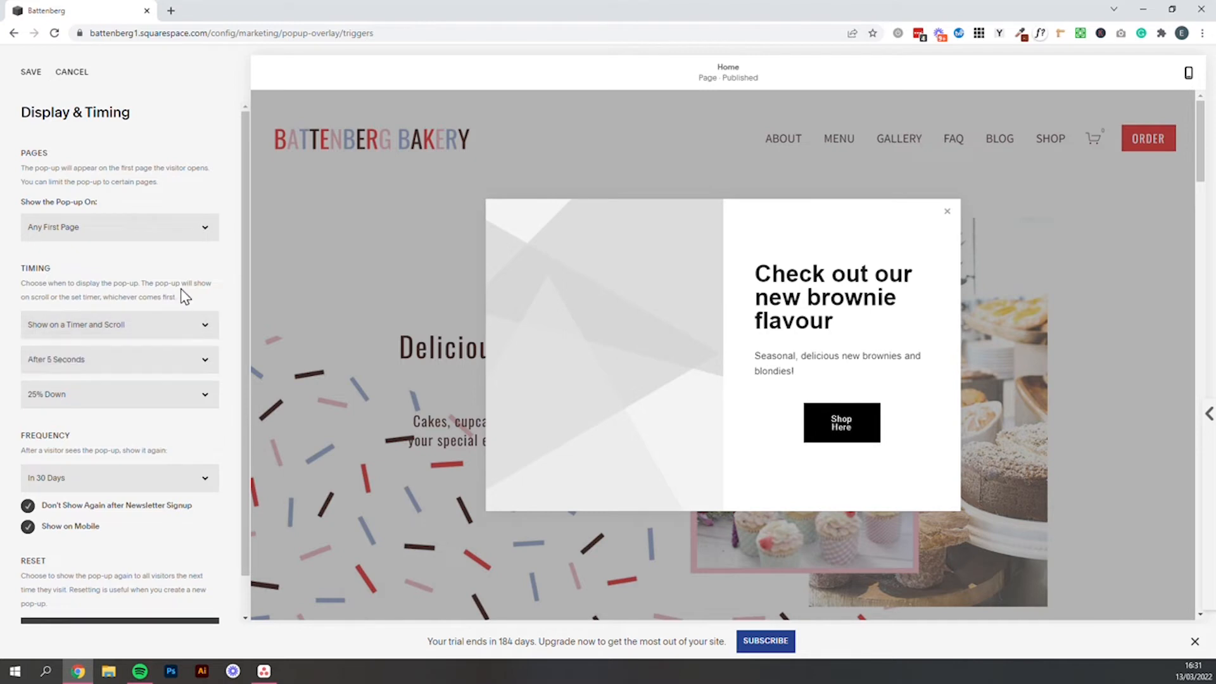
pyautogui.click(170, 362)
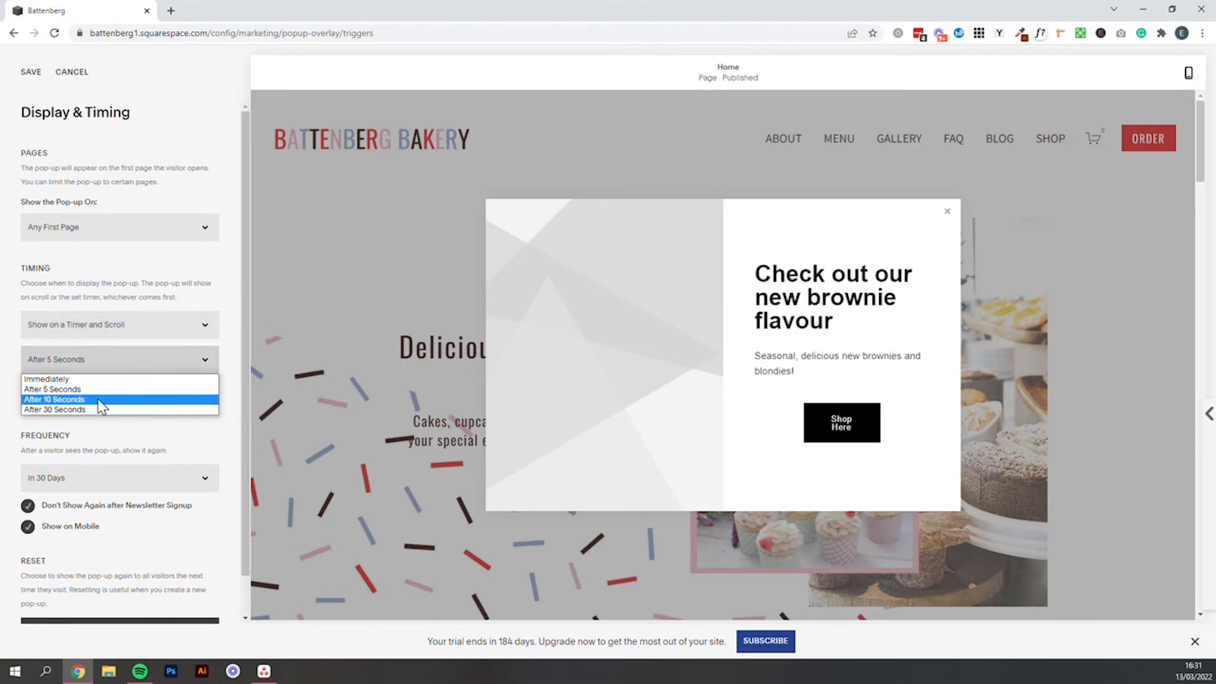
pyautogui.click(140, 406)
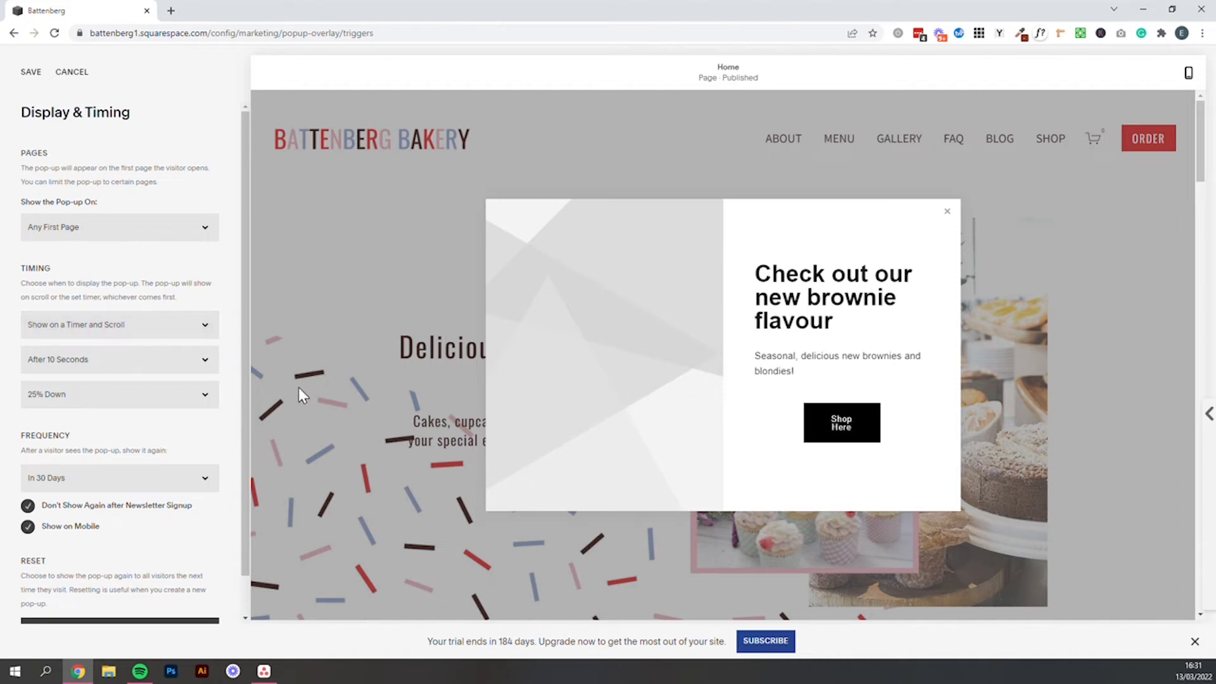
# - Set the pop-up's frequency so that visitors who have seen it get it again In 2 Weeks
pyautogui.scroll(-1, 190, 430)
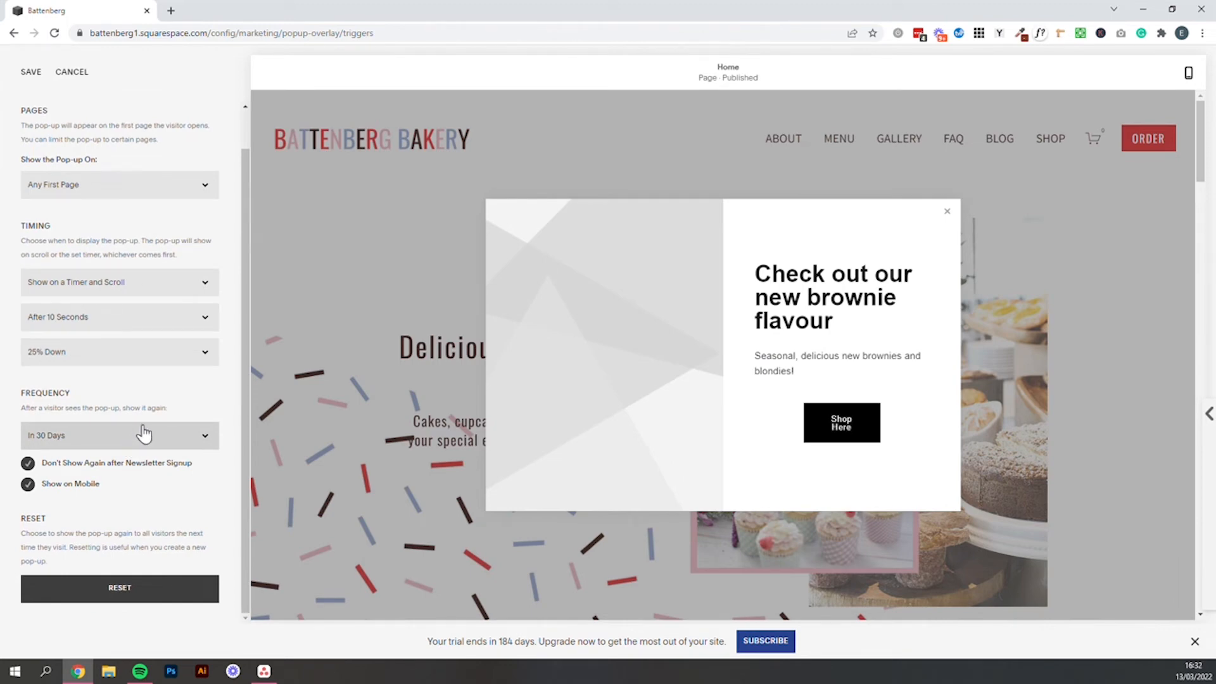
pyautogui.click(143, 434)
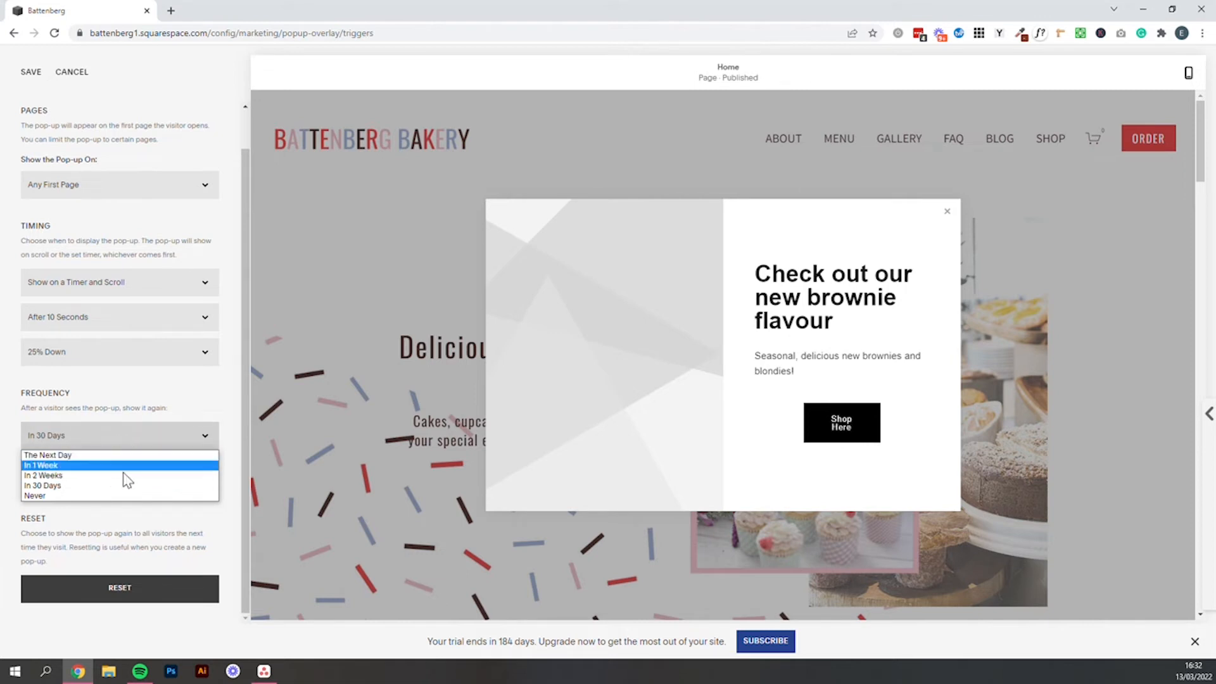
pyautogui.click(101, 475)
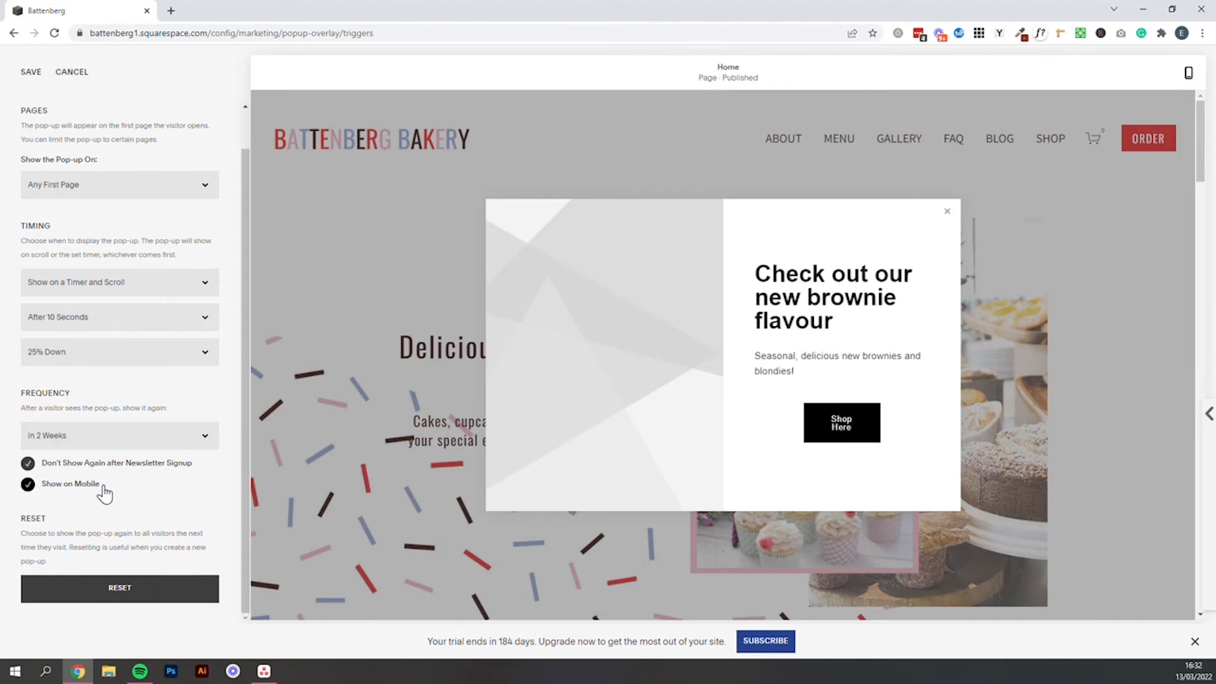
# - Save the display and timing settings, and open the promotional pop-up's Image settings
pyautogui.scroll(2, 149, 462)
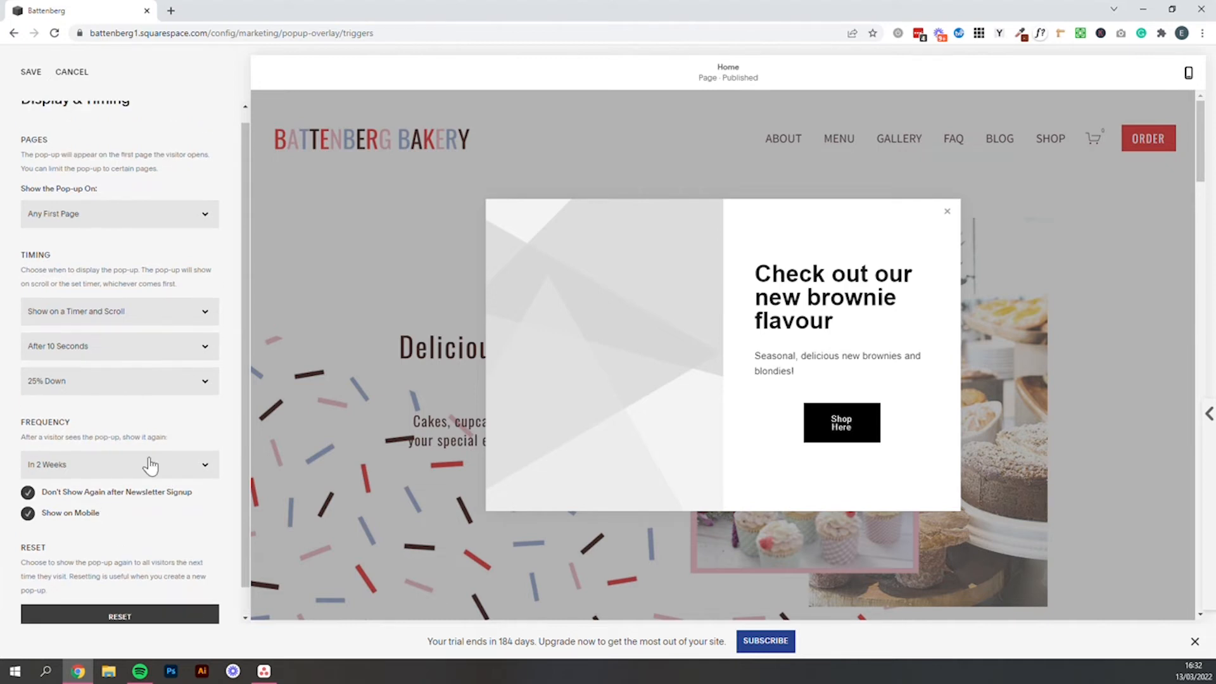
pyautogui.click(36, 78)
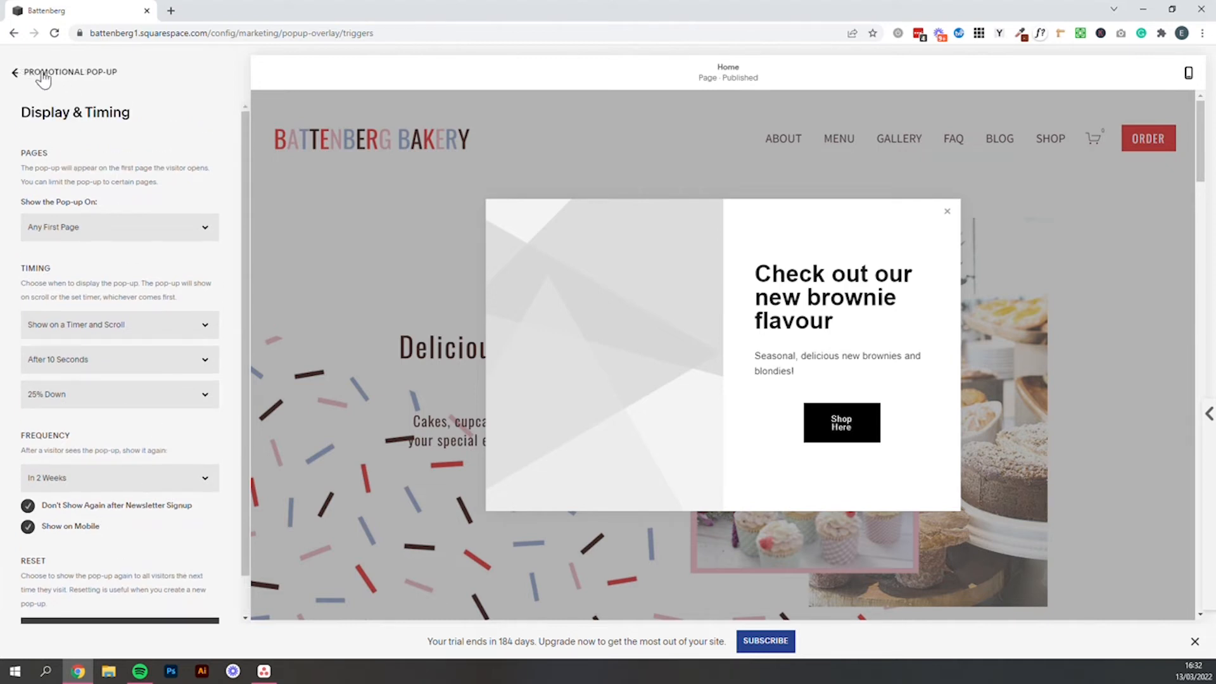
pyautogui.click(48, 76)
pyautogui.scroll(-2, 75, 311)
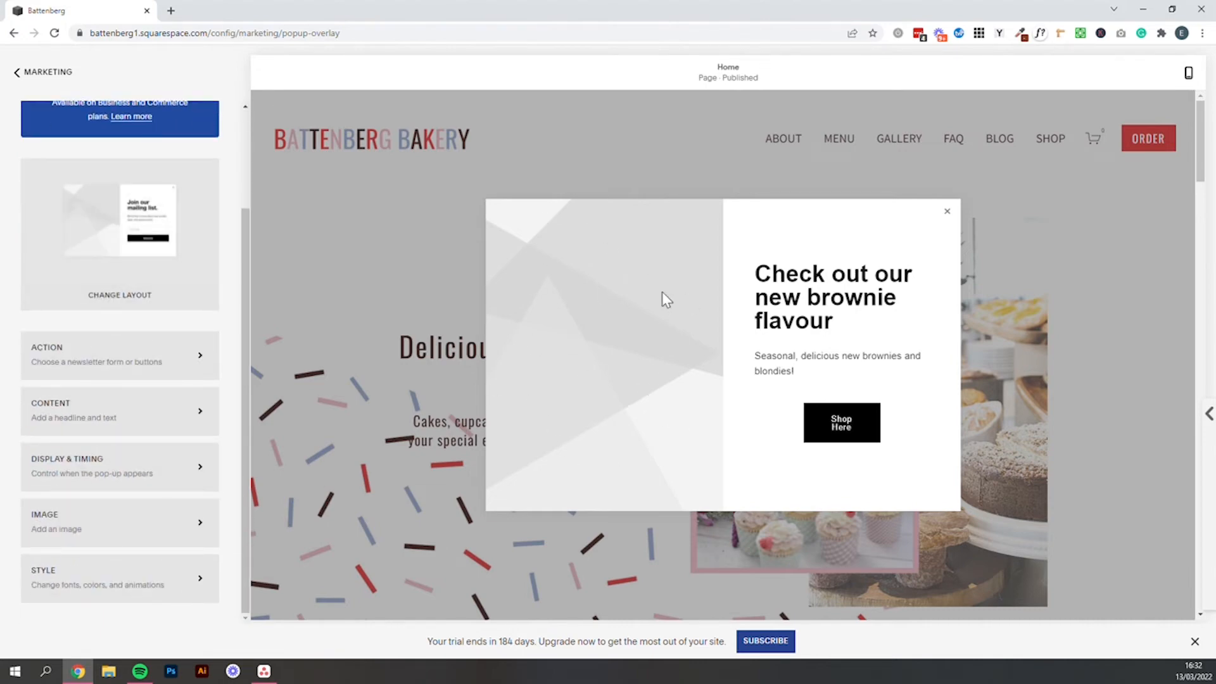
pyautogui.click(147, 523)
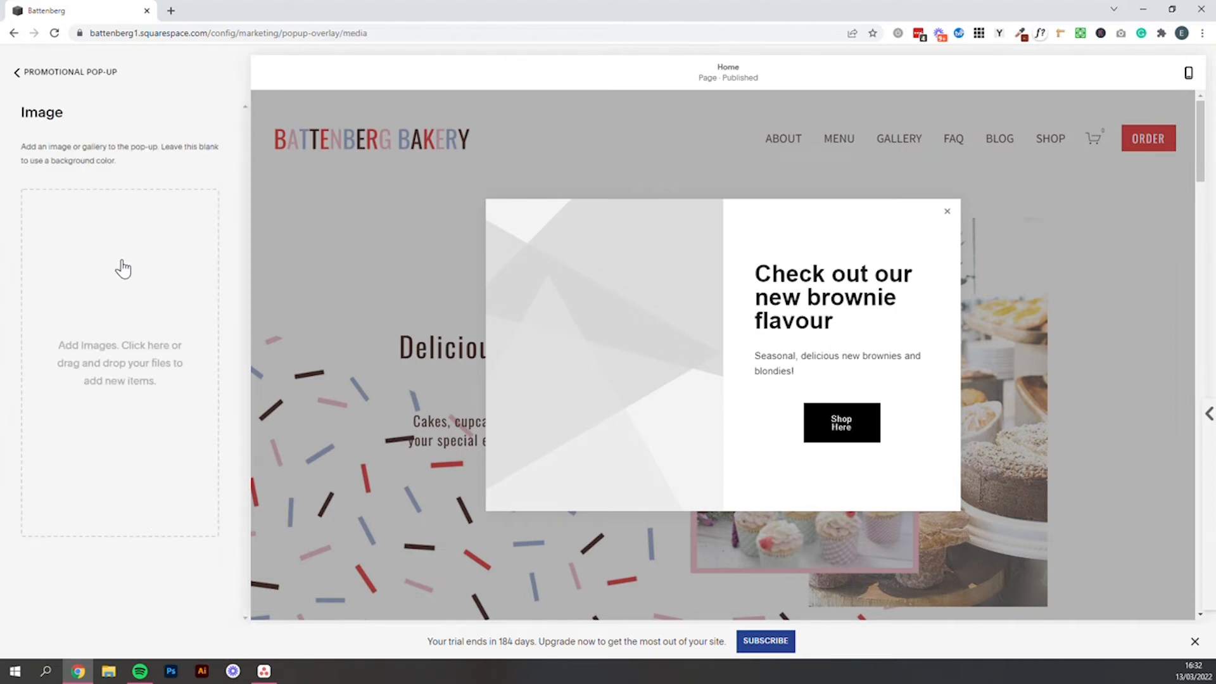
# - Examine the existing images in My Library that could be used for the pop-up, and close the library
pyautogui.click(145, 256)
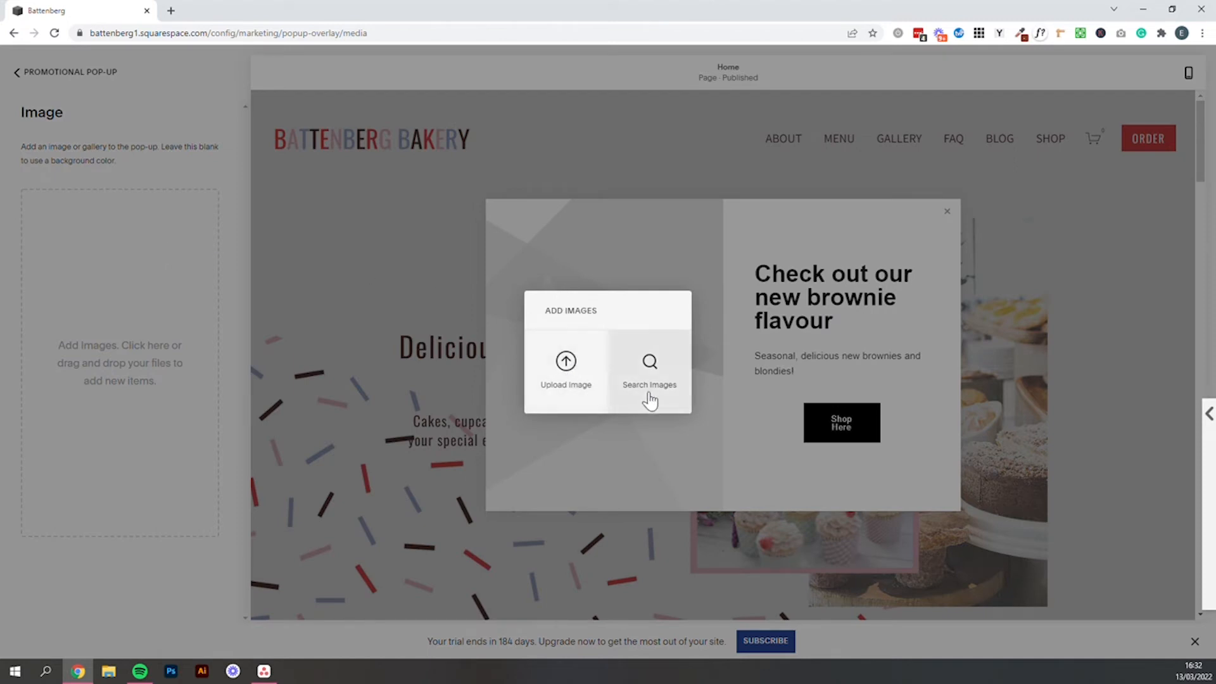
pyautogui.click(658, 362)
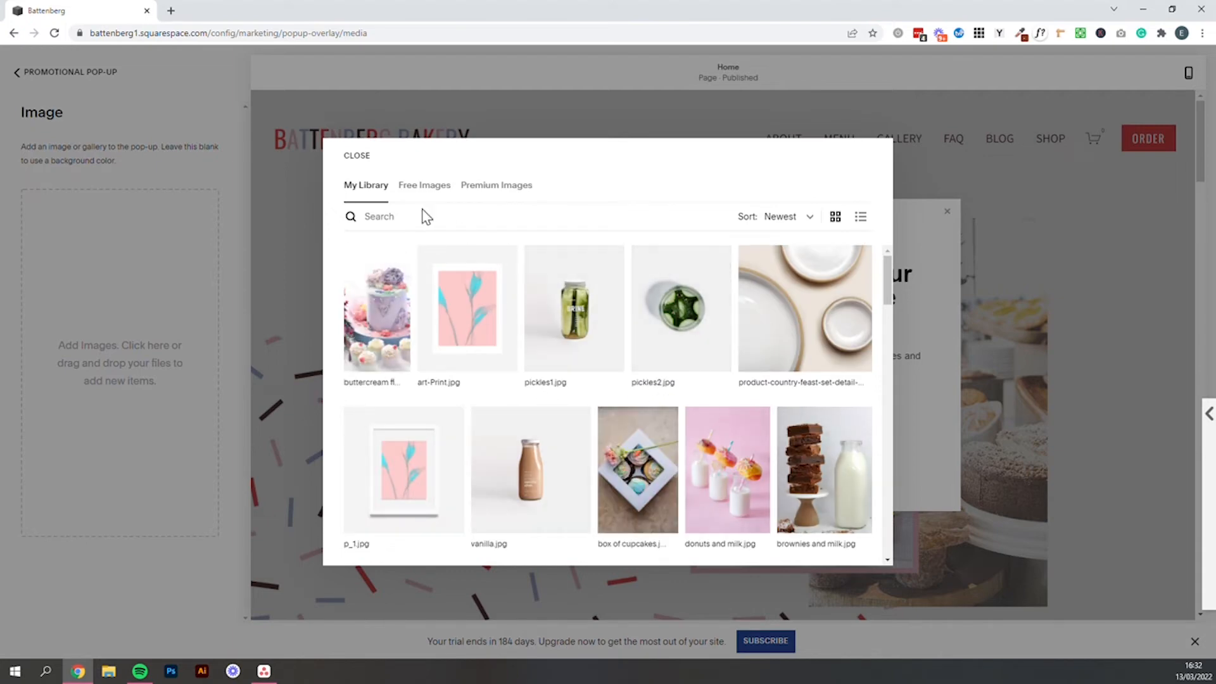
pyautogui.click(352, 156)
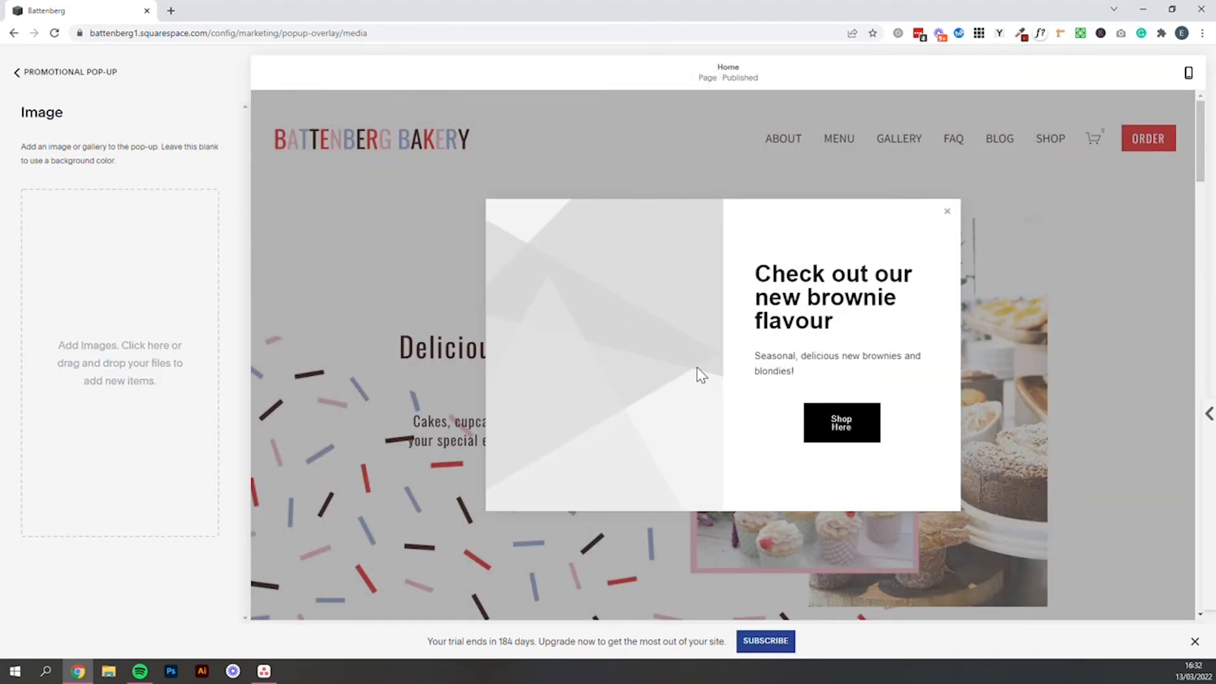
# - Upload the photo of the lilac floral cake with cupcakes as the pop-up's image, and return to the pop-up settings
pyautogui.click(135, 370)
pyautogui.click(562, 370)
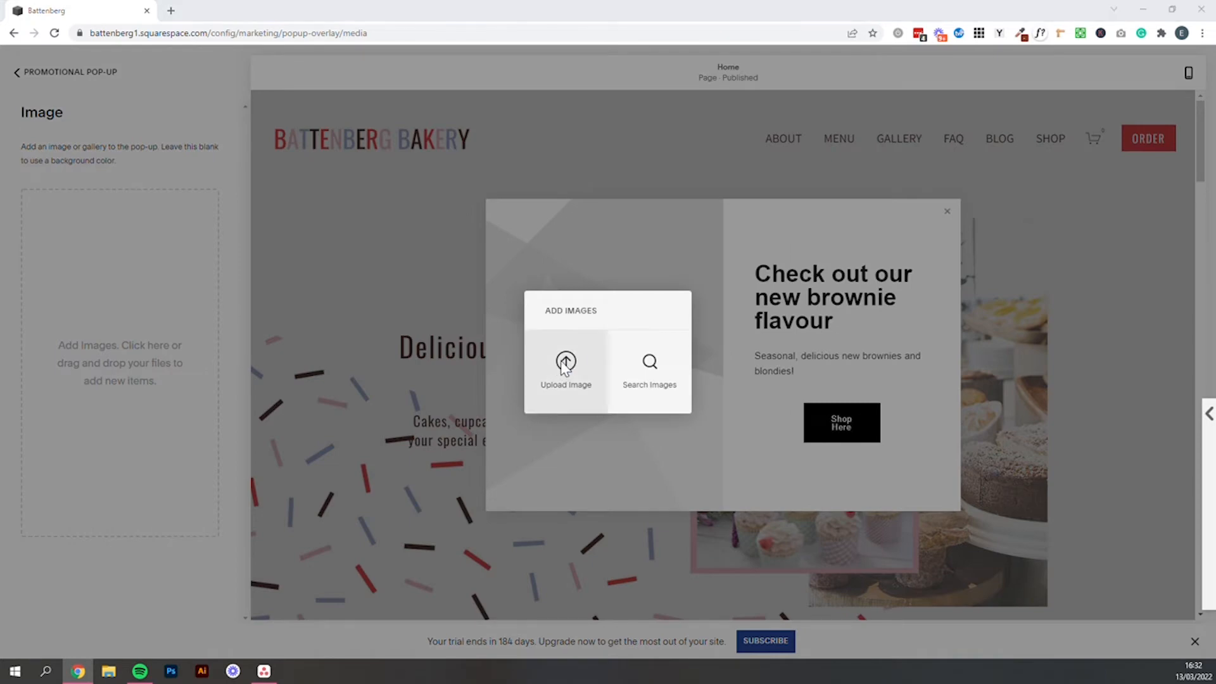
pyautogui.doubleClick(628, 95)
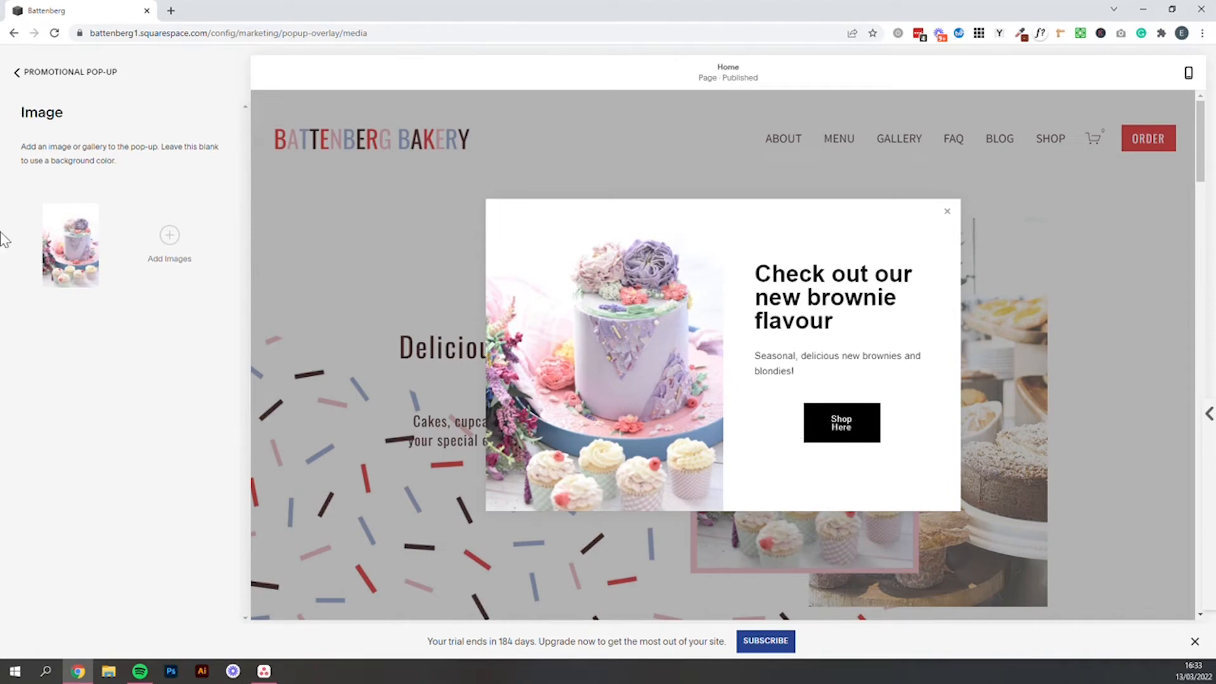
pyautogui.click(40, 79)
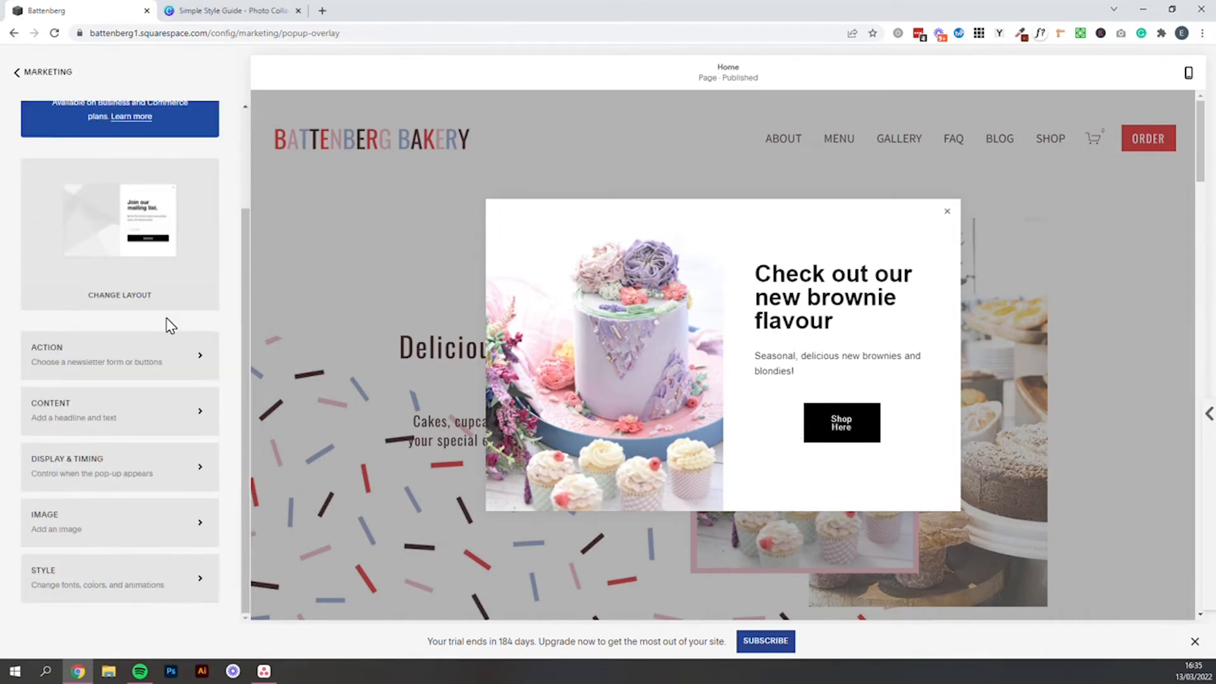
# - Open the pop-up's Style settings, check the Simple Style Guide in Canva, and set the headline font to Oswald
pyautogui.click(147, 581)
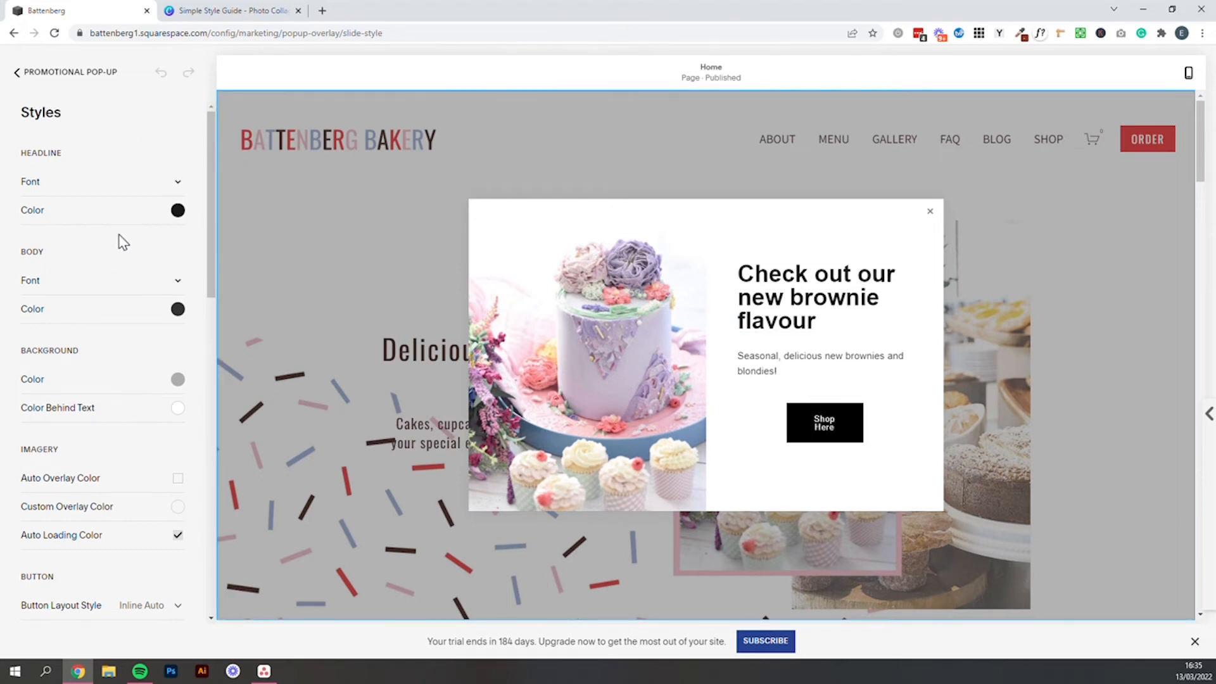
pyautogui.click(254, 9)
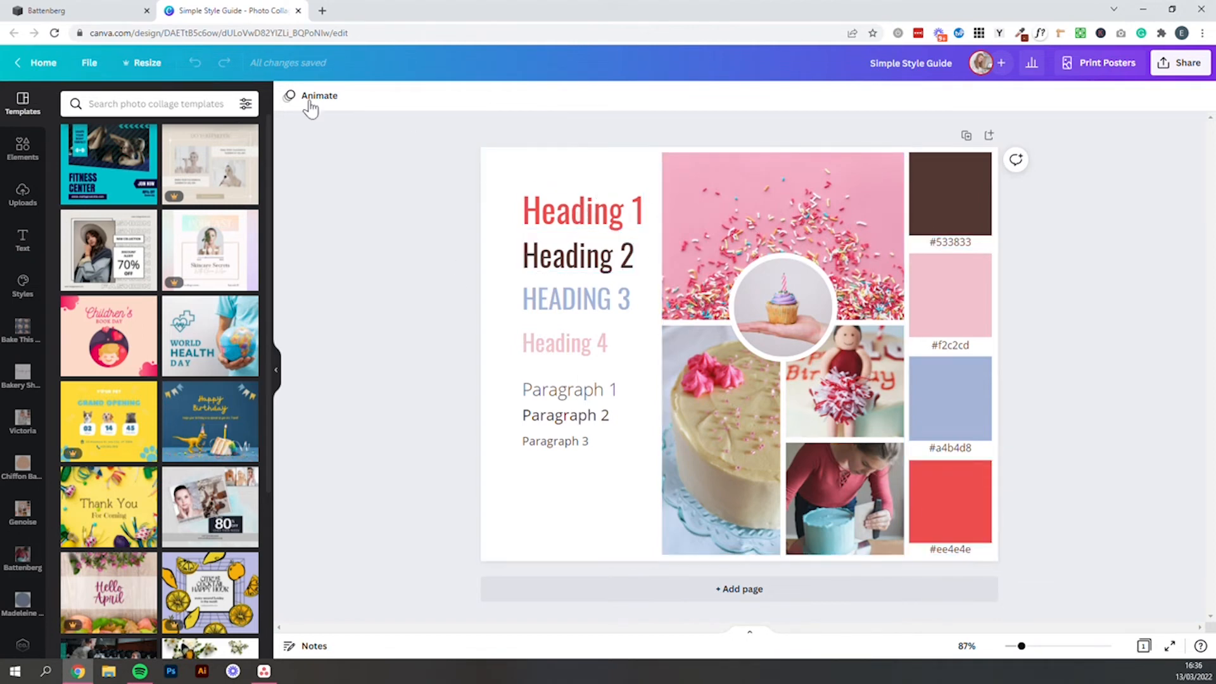
pyautogui.click(95, 10)
pyautogui.click(54, 187)
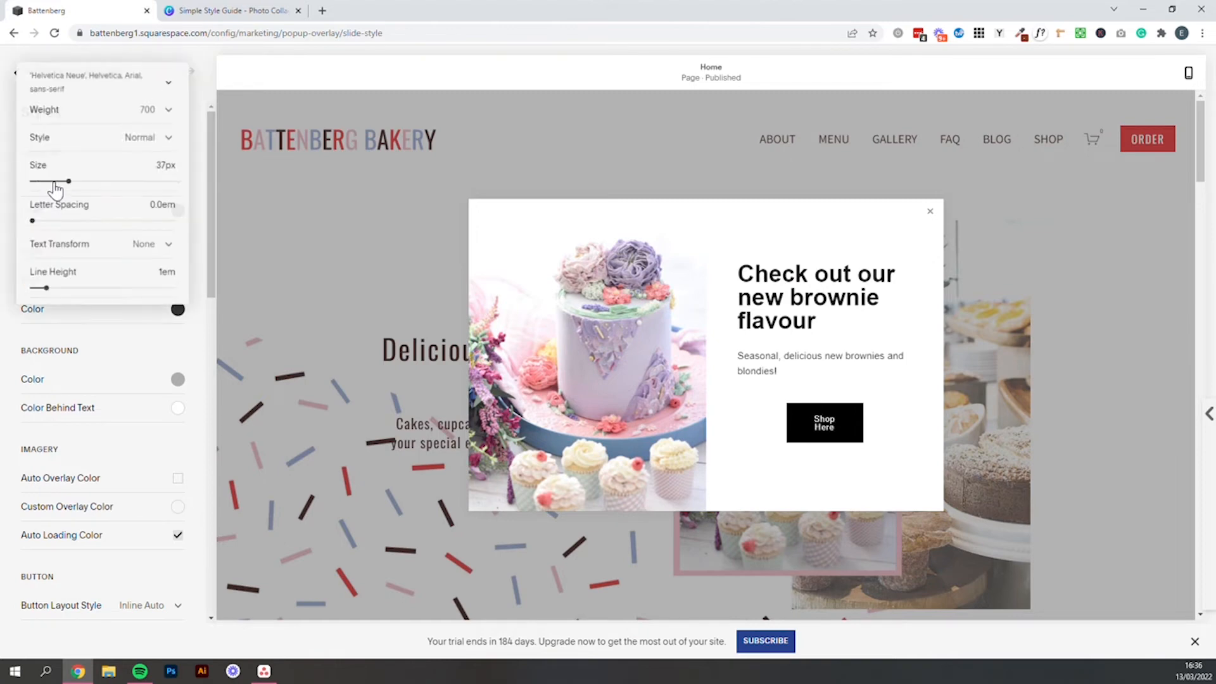
pyautogui.click(103, 83)
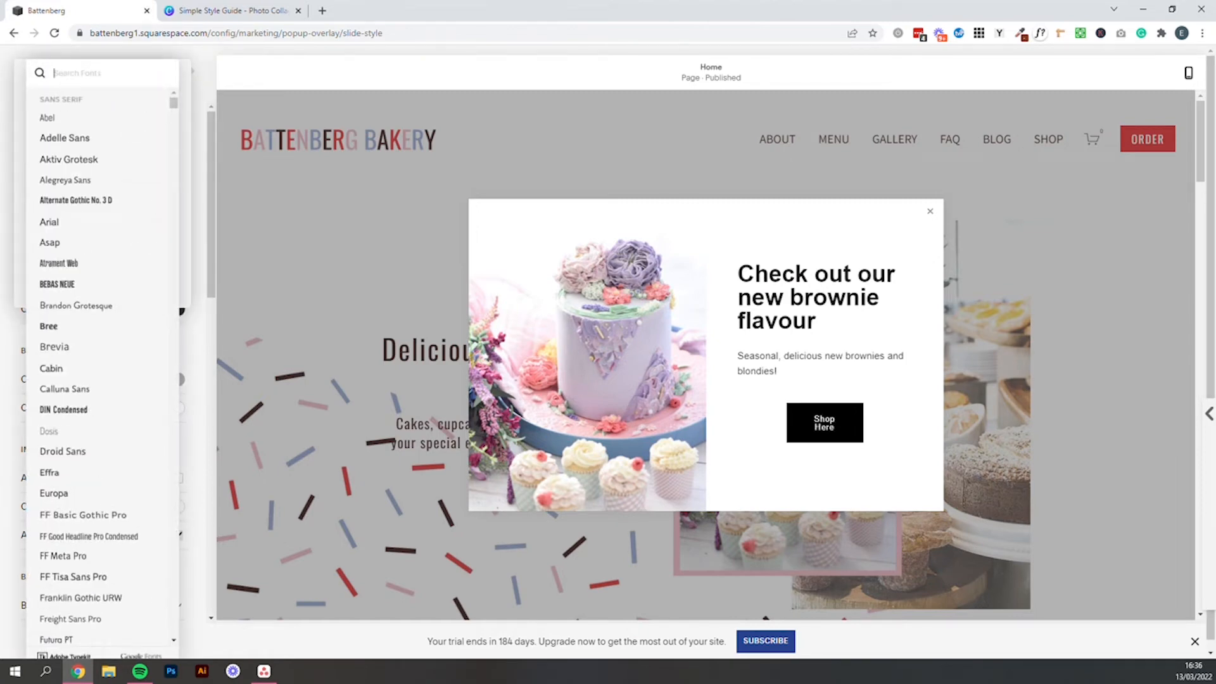
pyautogui.write('oswa')
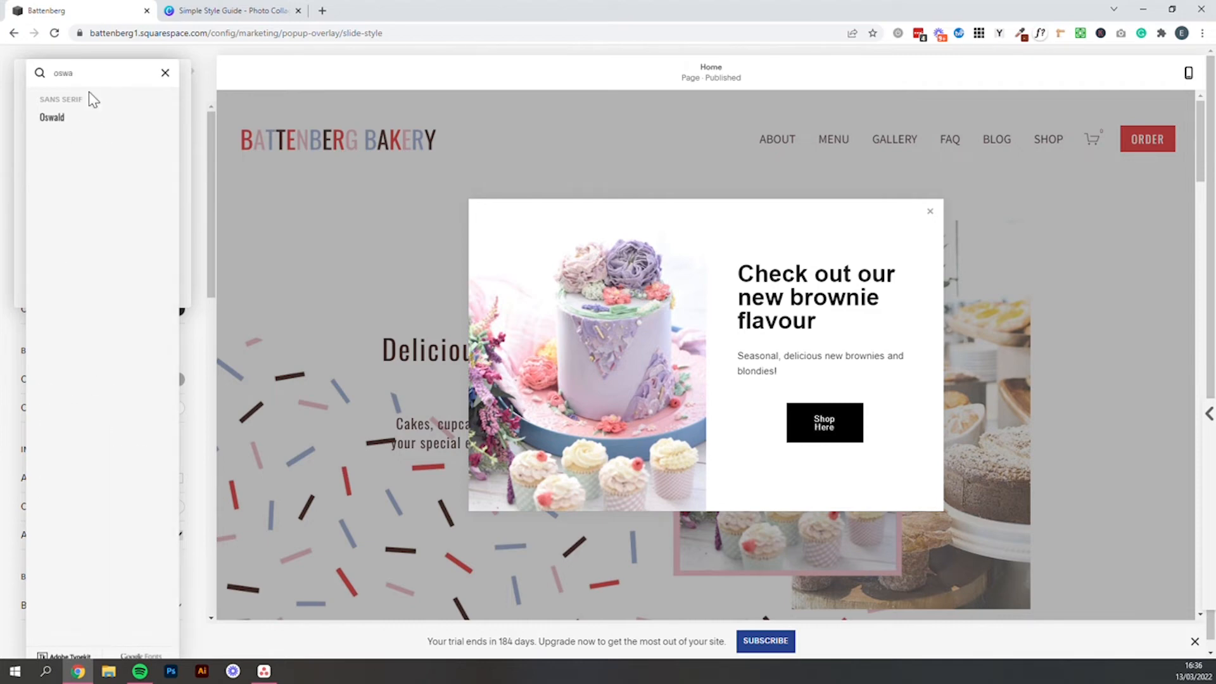
pyautogui.click(75, 120)
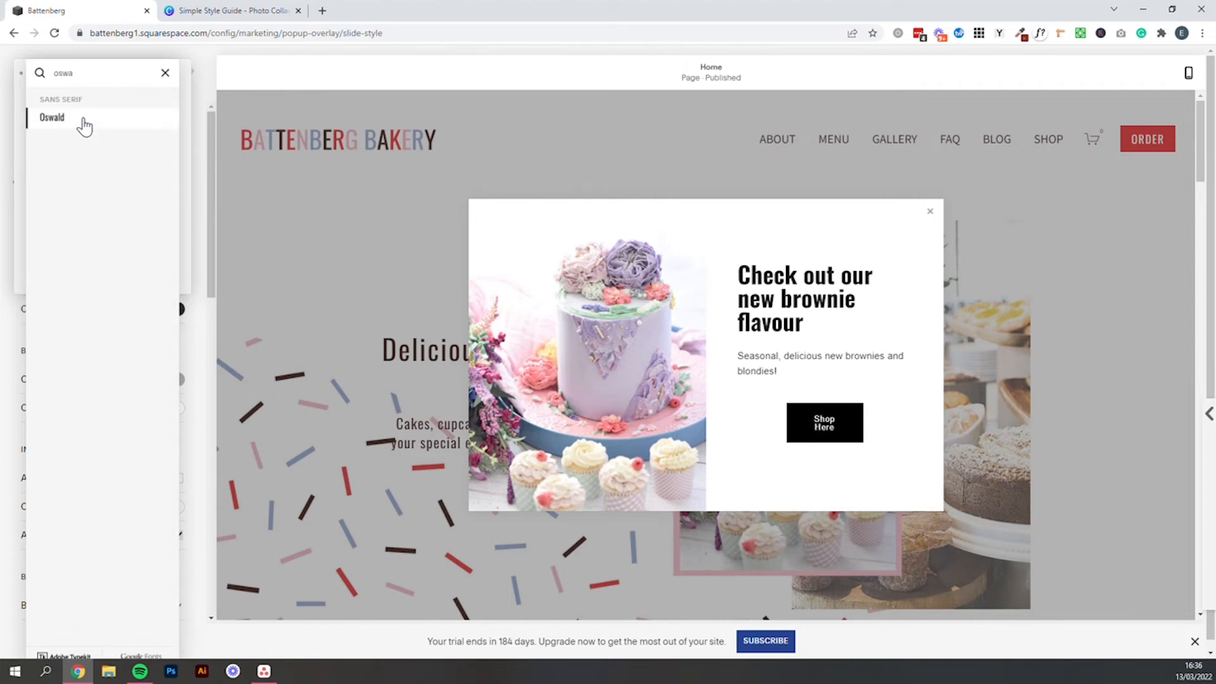
pyautogui.click(180, 123)
pyautogui.click(138, 123)
pyautogui.click(140, 123)
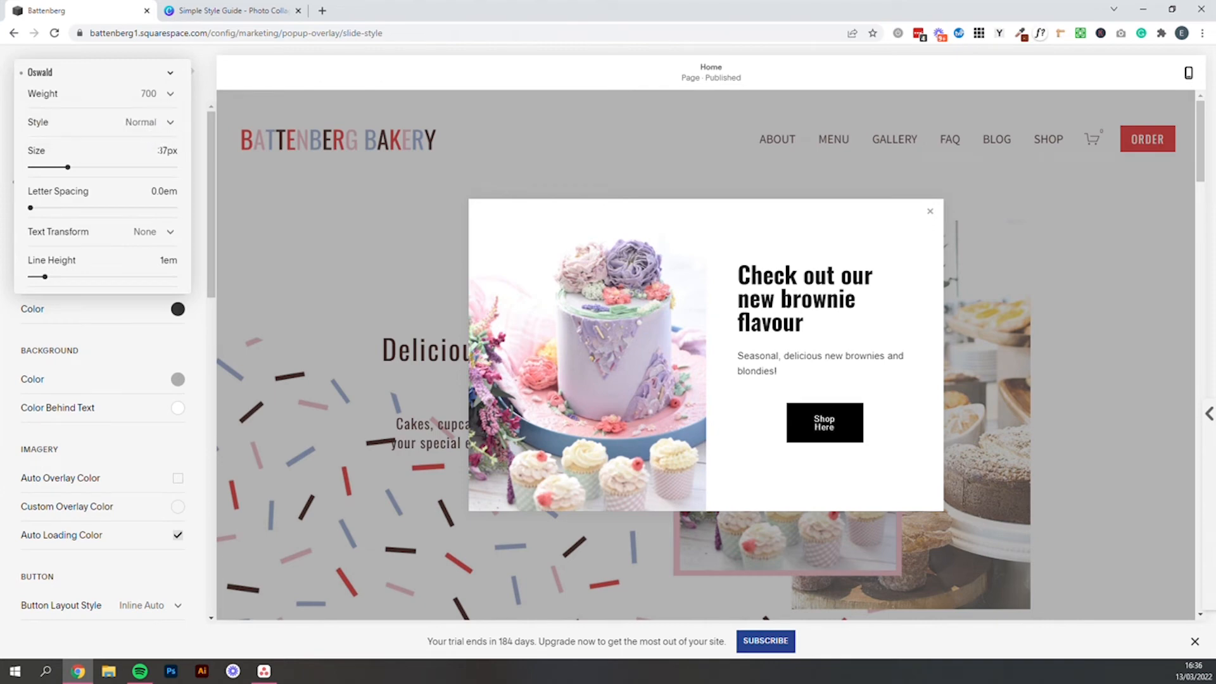
# - Set the headline font's weight to 300 and close the font options
pyautogui.click(146, 95)
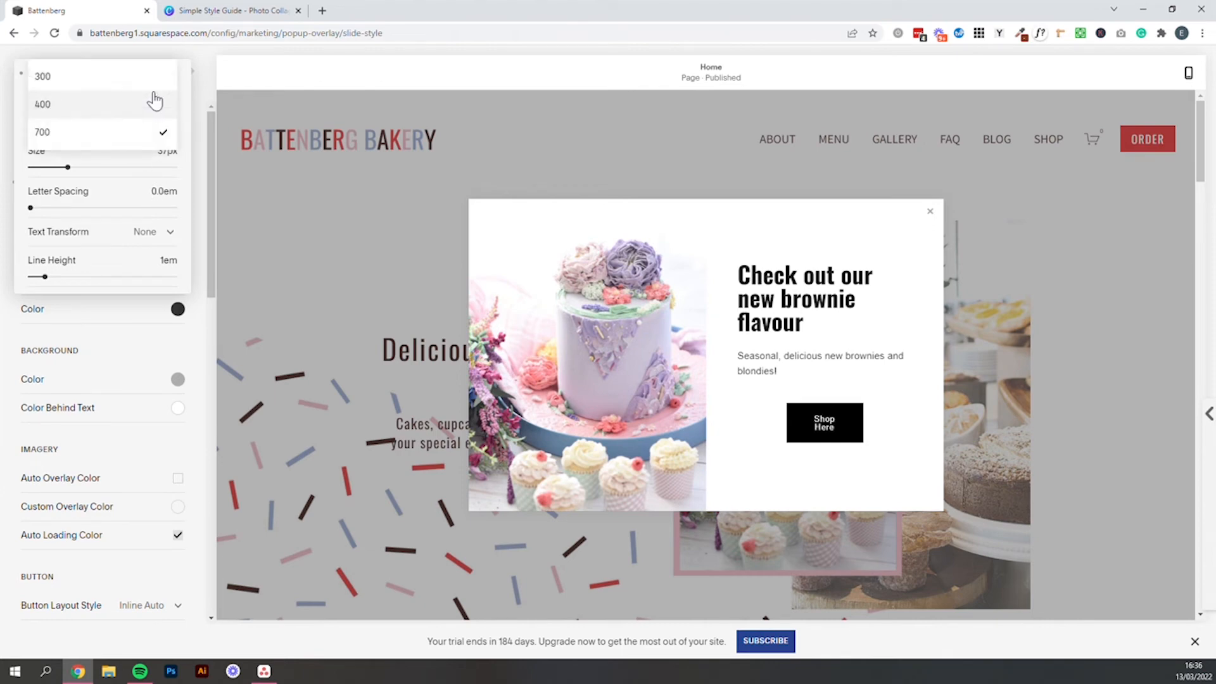
pyautogui.click(124, 81)
pyautogui.click(204, 142)
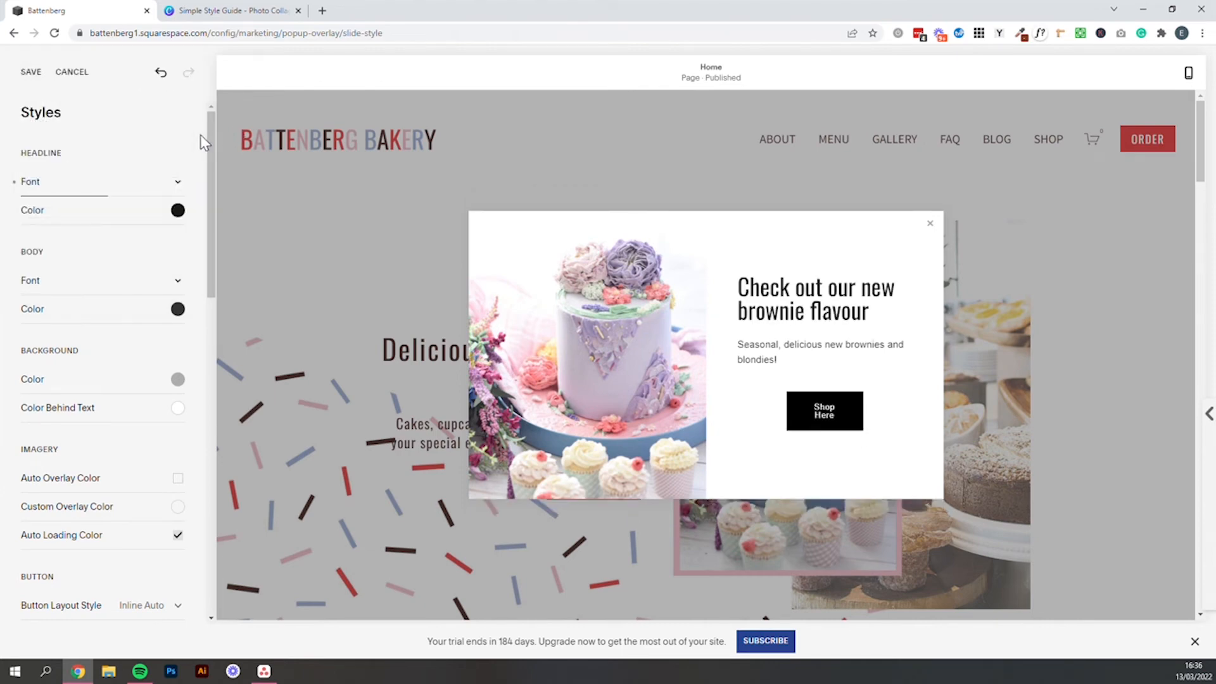
# - Copy the dark brown swatch's hex code 533833 from the Canva style guide, and return to the Squarespace pop-up styles
pyautogui.click(226, 10)
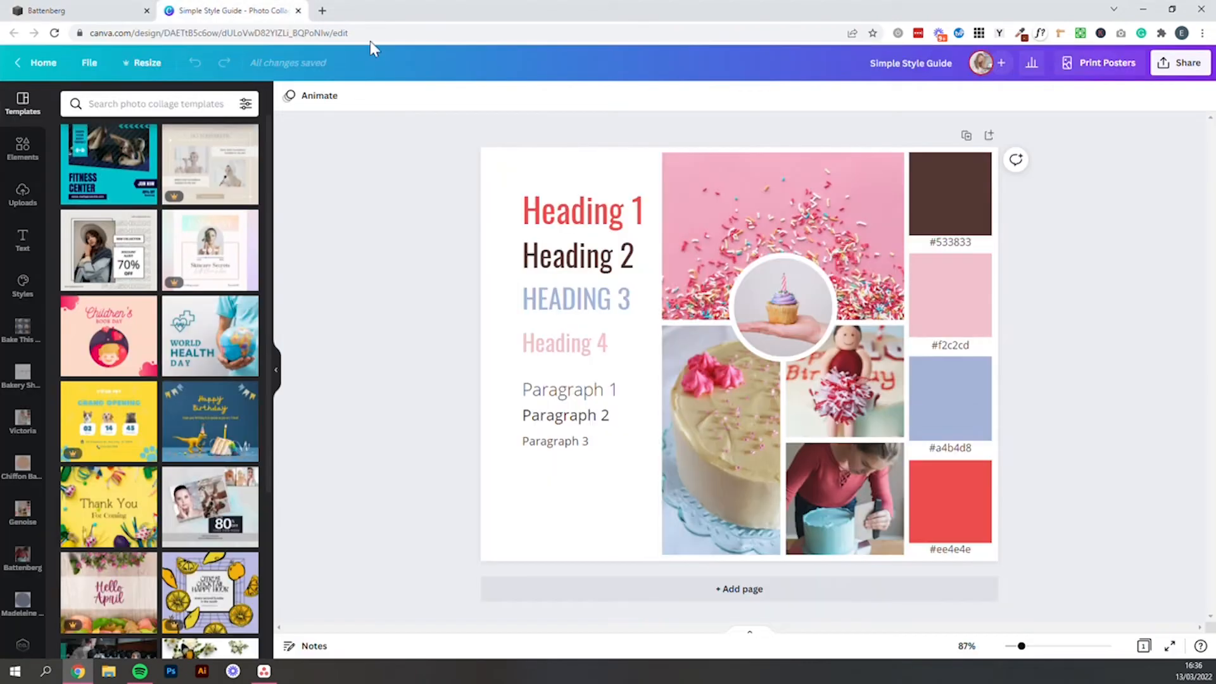
pyautogui.click(947, 243)
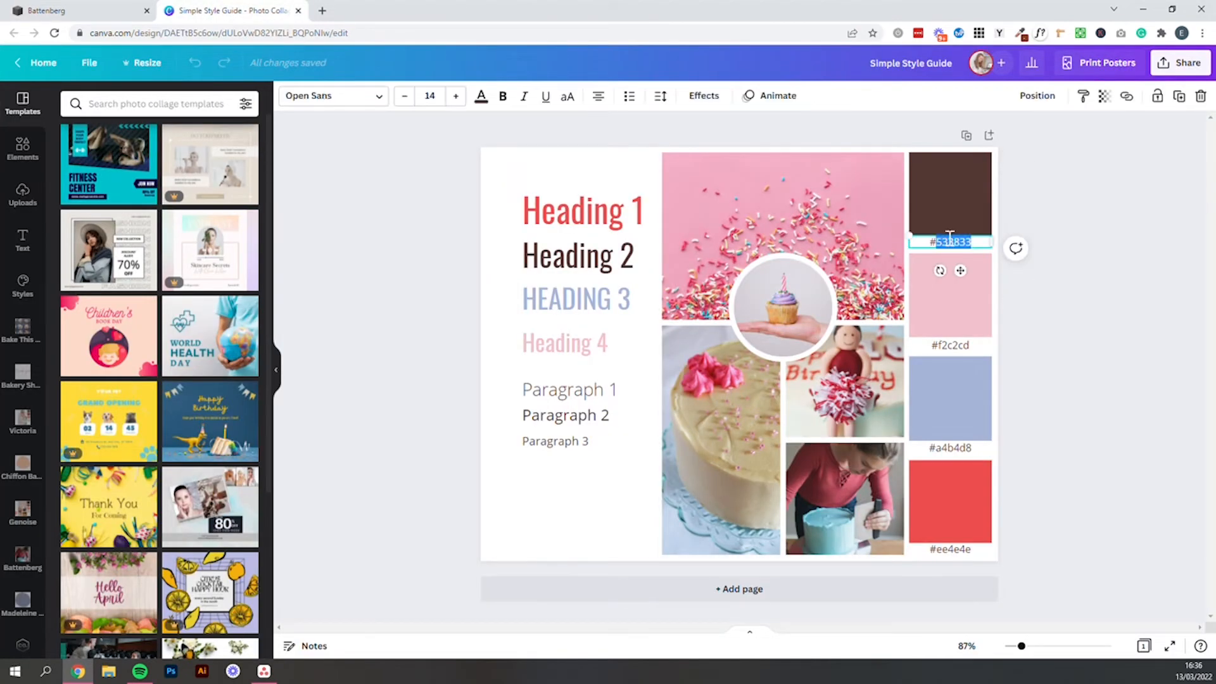
pyautogui.doubleClick(948, 239)
pyautogui.hotkey('ctrl', 'c')
pyautogui.click(81, 10)
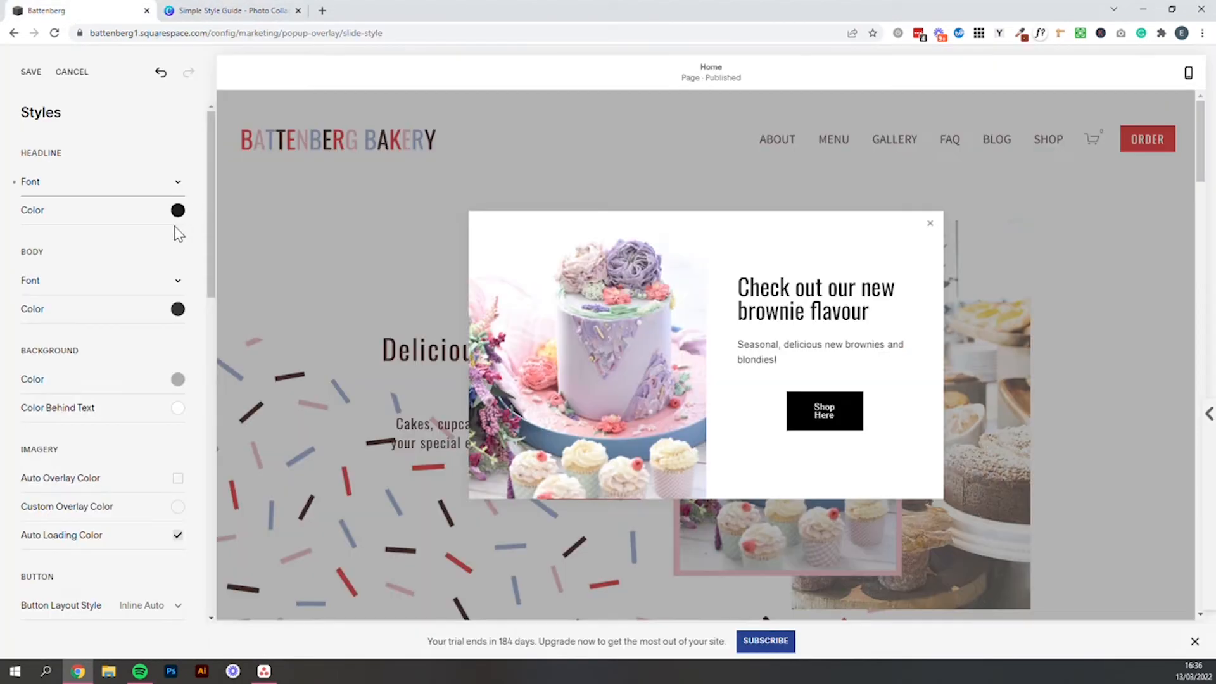
# - Set the pop-up headline's color to the copied brown, #533833
pyautogui.click(177, 210)
pyautogui.click(110, 152)
pyautogui.hotkey('ctrl', 'a')
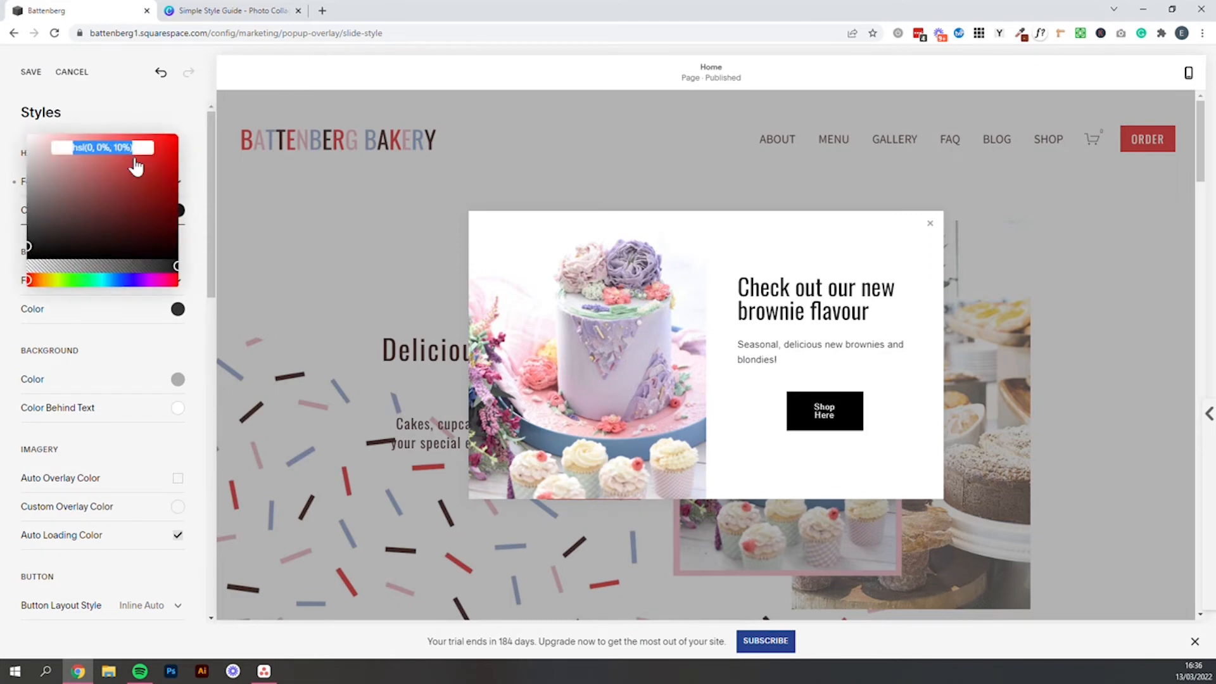
pyautogui.hotkey('ctrl', 'v')
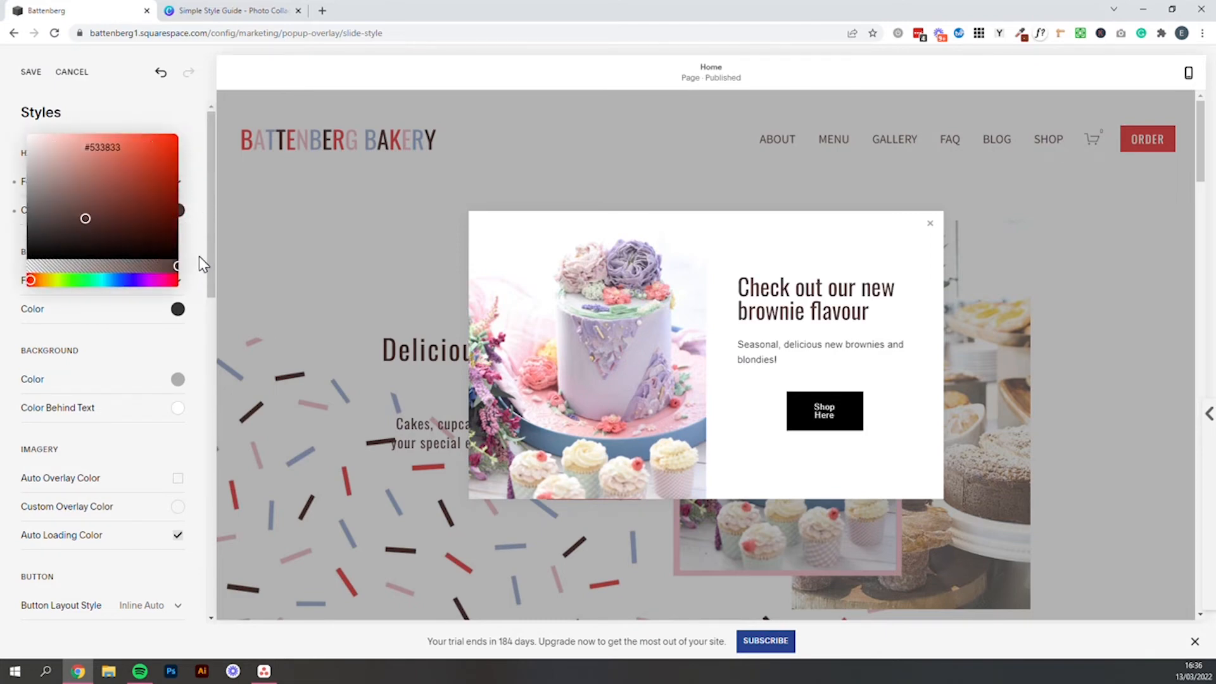
pyautogui.click(199, 263)
# - Set the pop-up's body font to Open Sans with weight 400 and size 16px
pyautogui.click(119, 280)
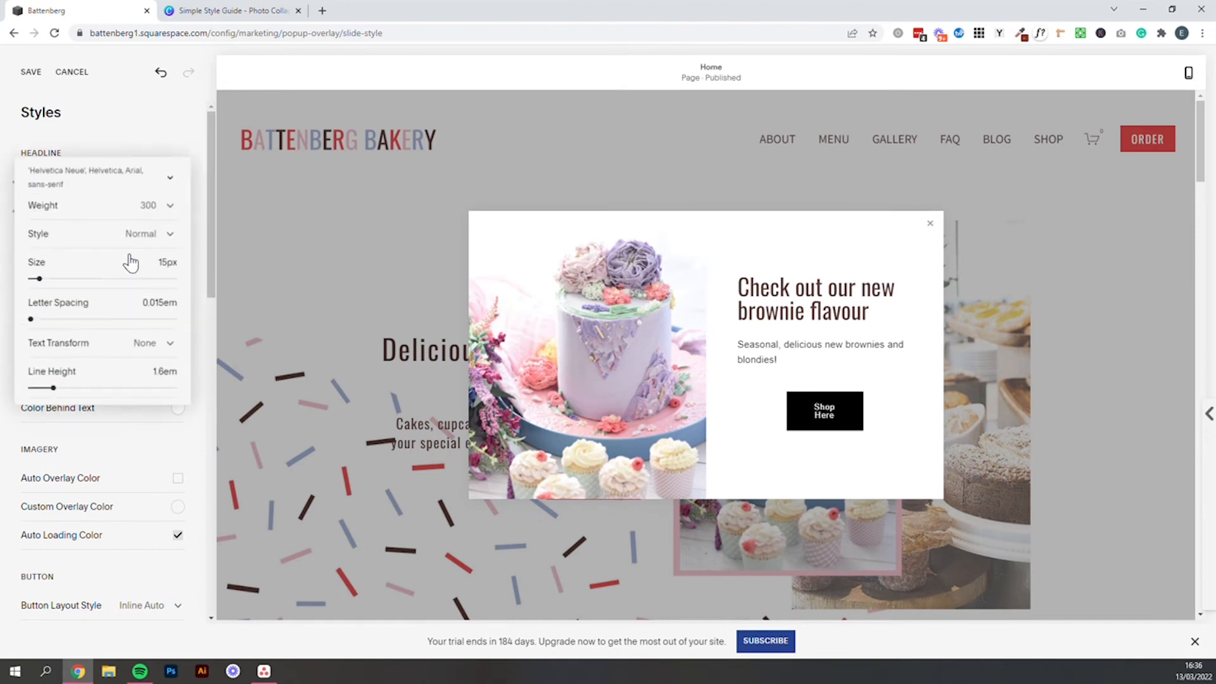
pyautogui.click(106, 184)
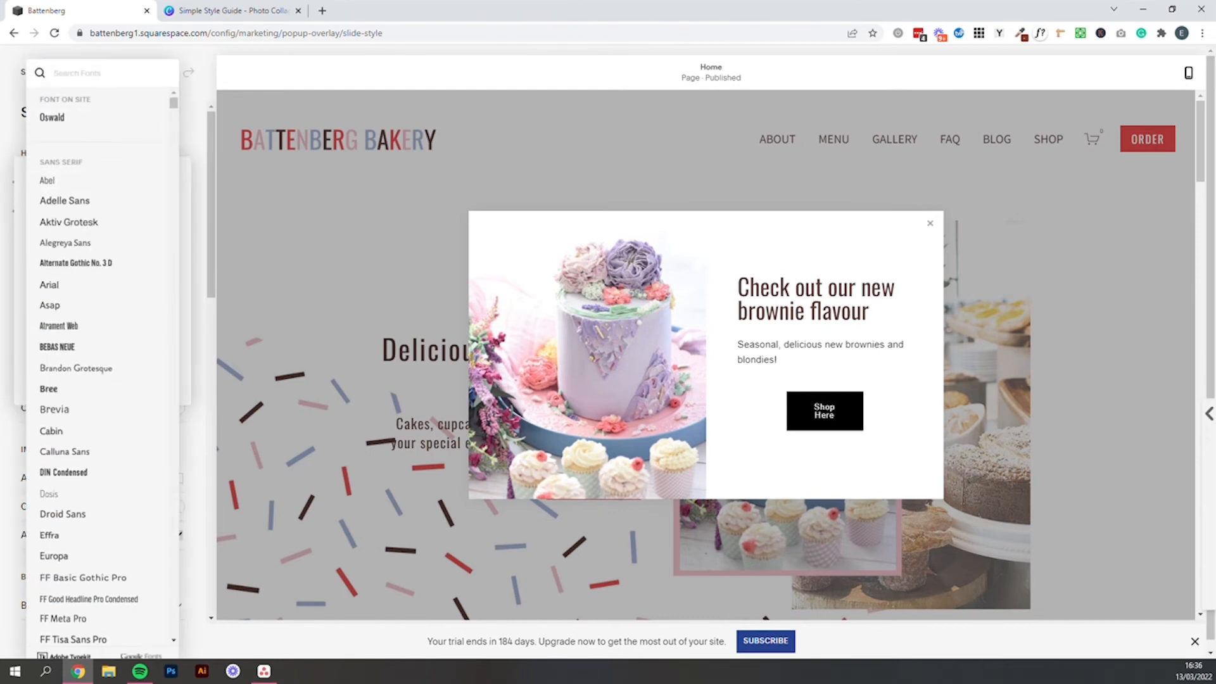
pyautogui.write('open')
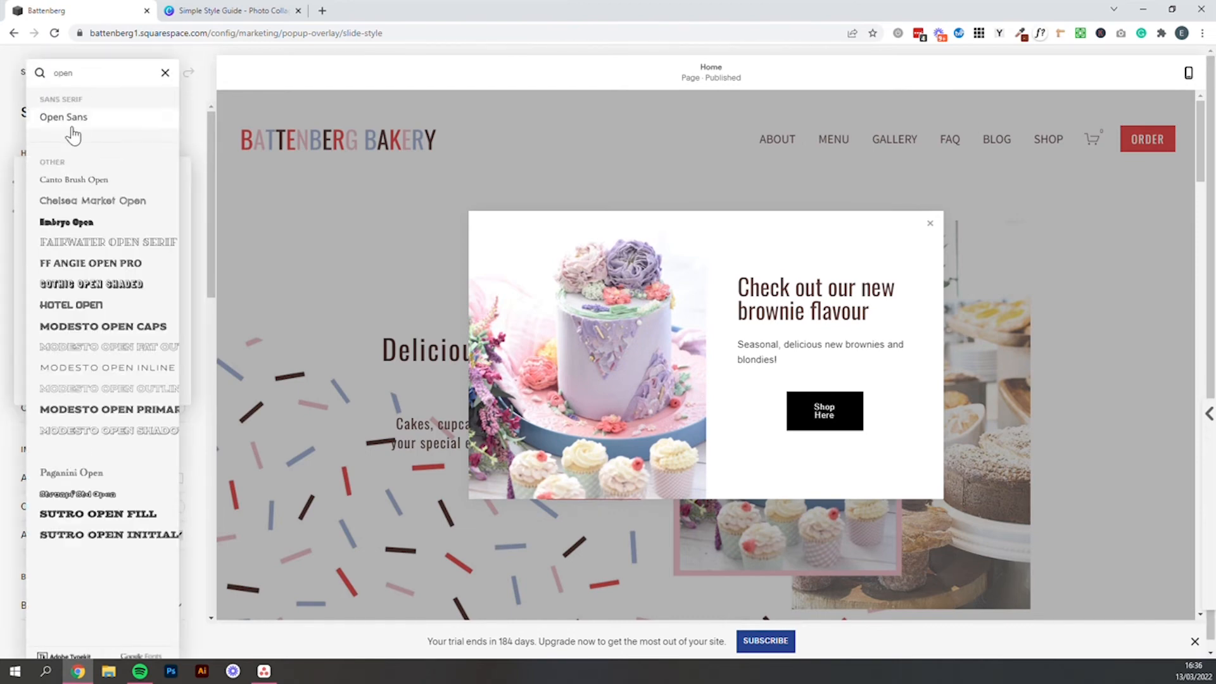
pyautogui.click(189, 180)
pyautogui.click(153, 191)
pyautogui.click(114, 223)
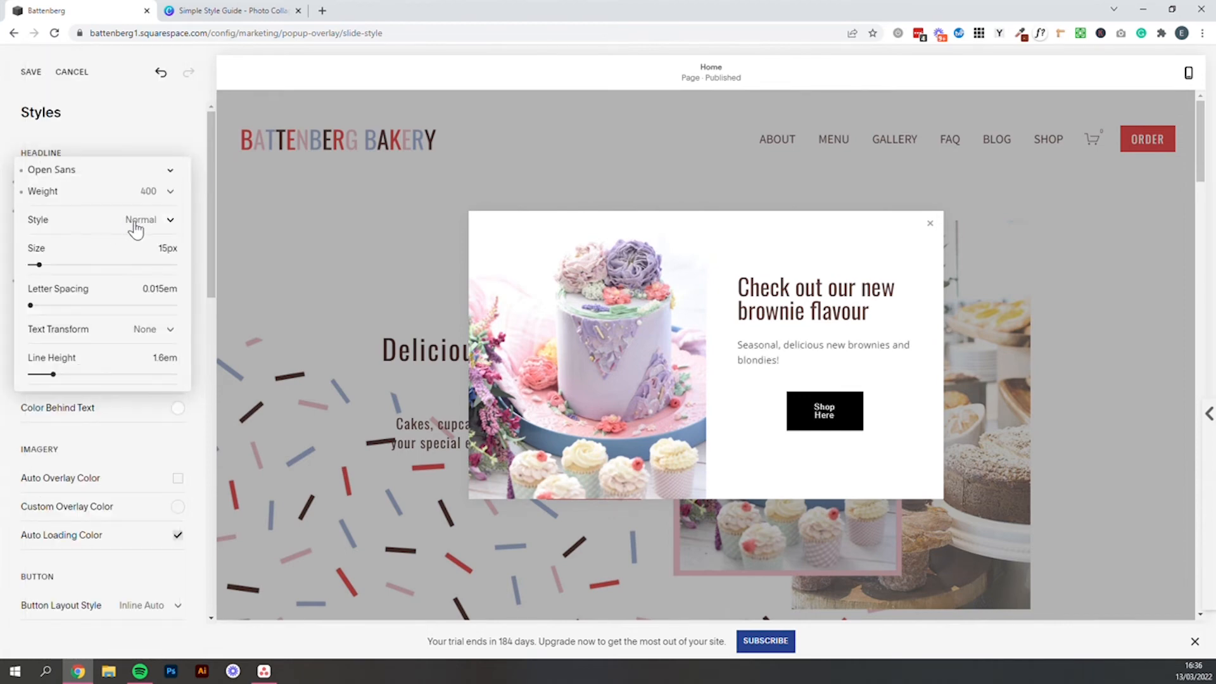
pyautogui.click(162, 248)
pyautogui.press('Up')
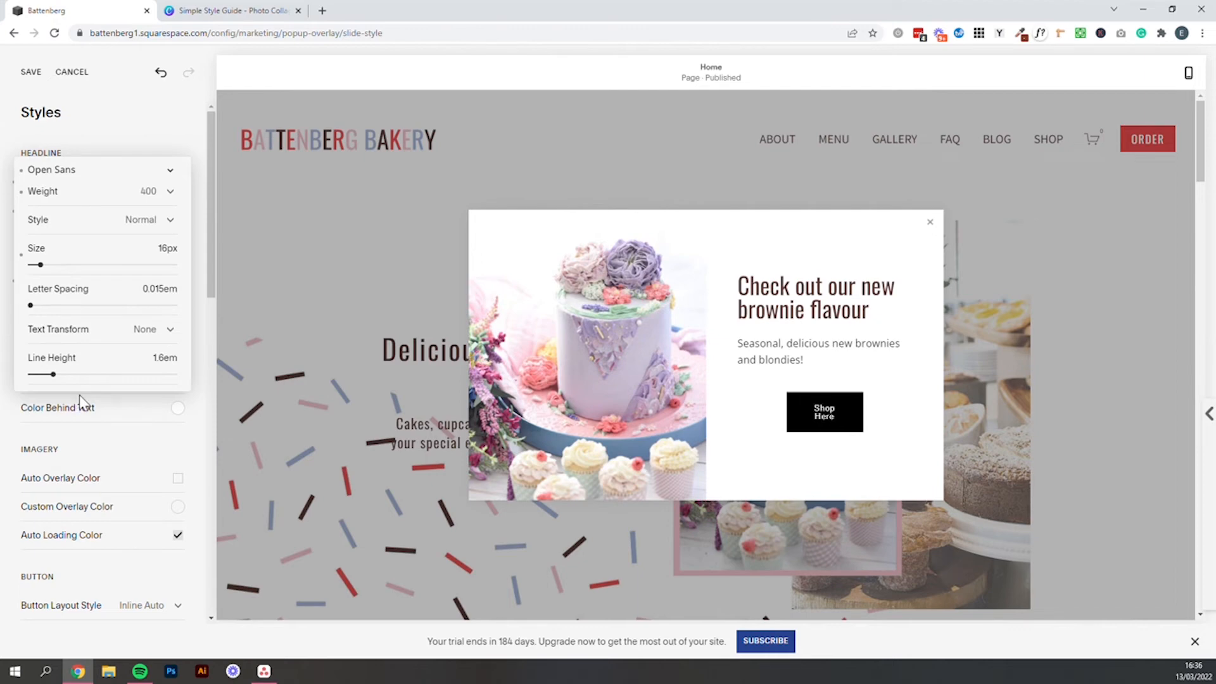
pyautogui.click(200, 245)
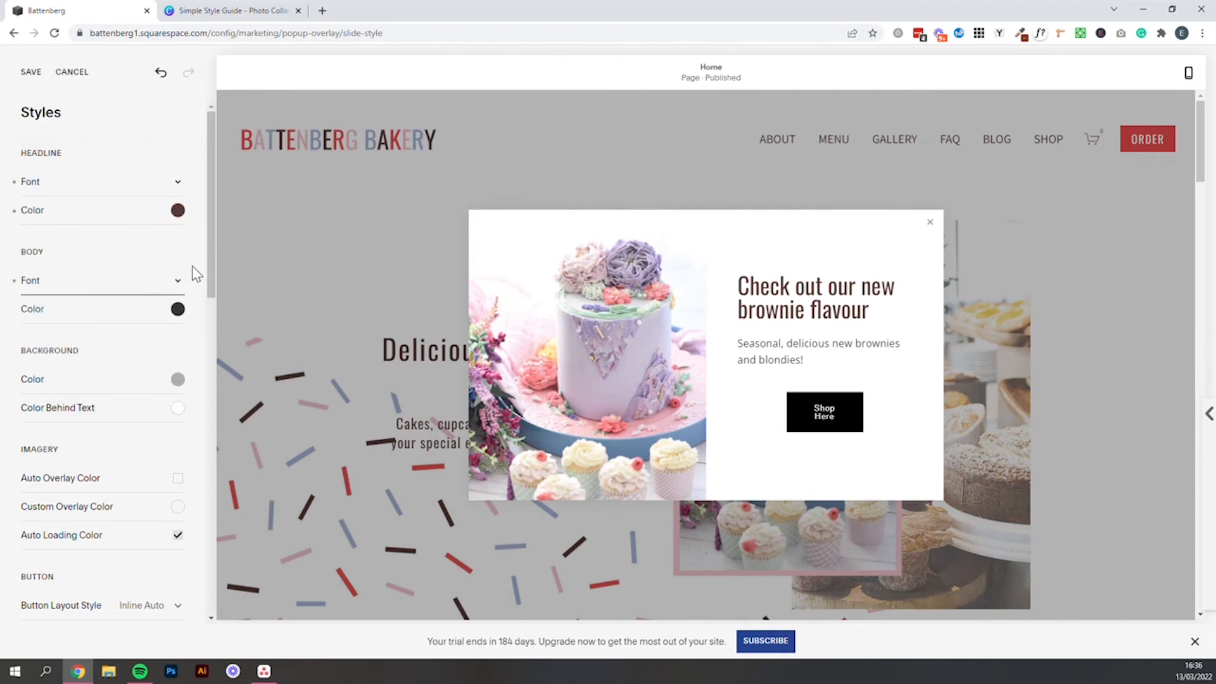
# - Set the pop-up's body text color to the same copied brown as the headline
pyautogui.scroll(-1, 188, 272)
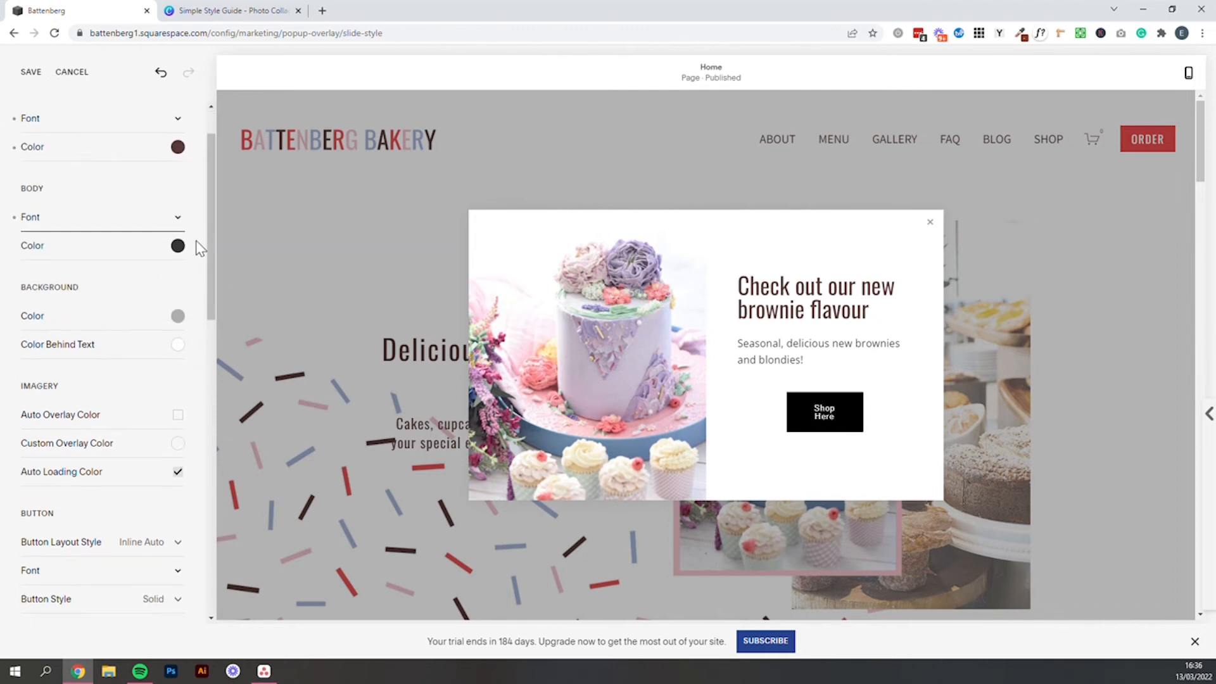
pyautogui.click(178, 247)
pyautogui.click(111, 184)
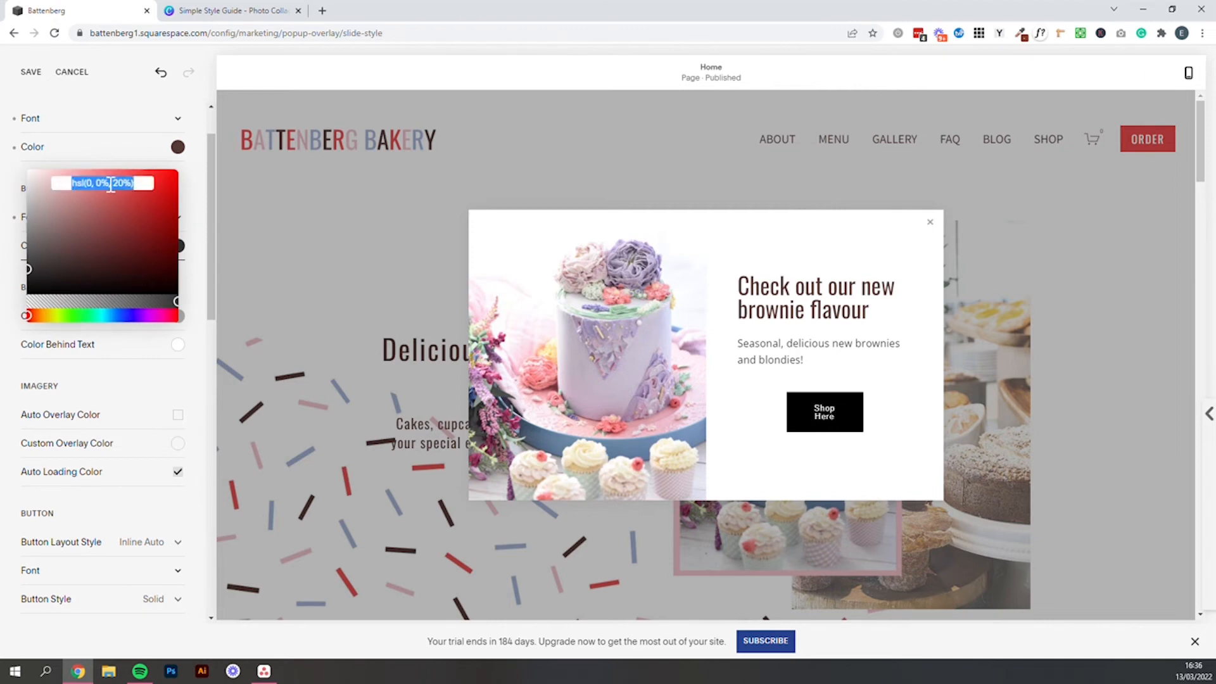
pyautogui.click(203, 210)
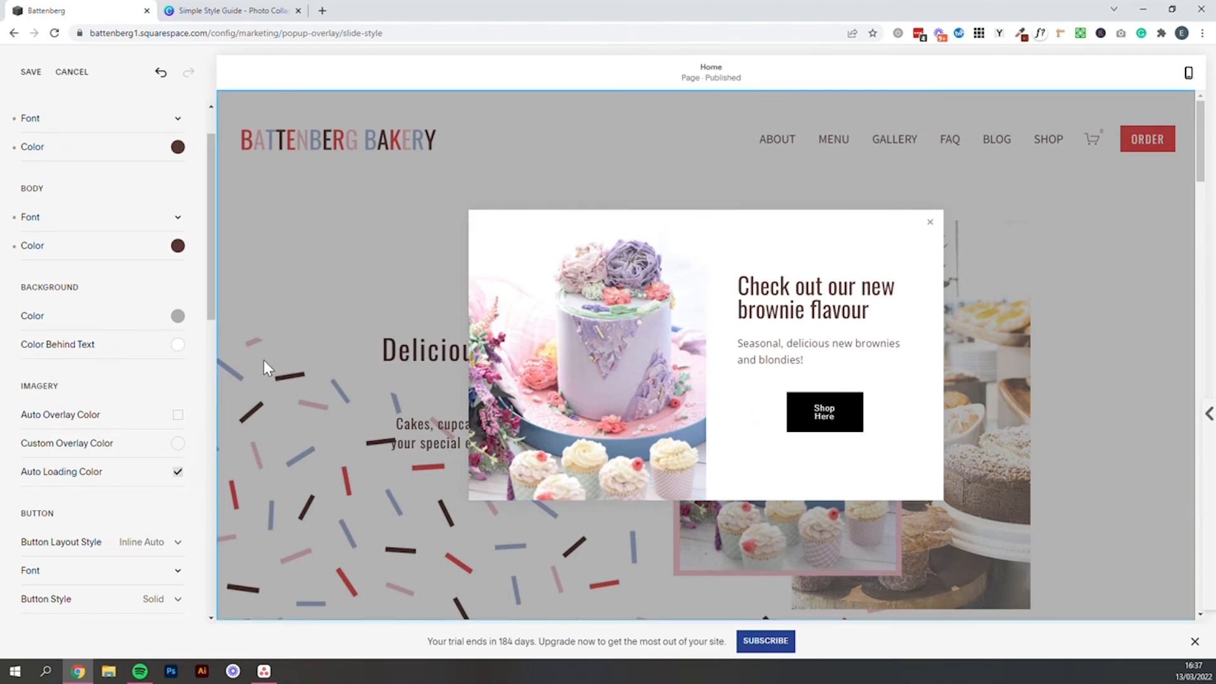
# - Try several red shades for the color behind the pop-up's text, and return it to white
pyautogui.click(177, 345)
pyautogui.click(127, 324)
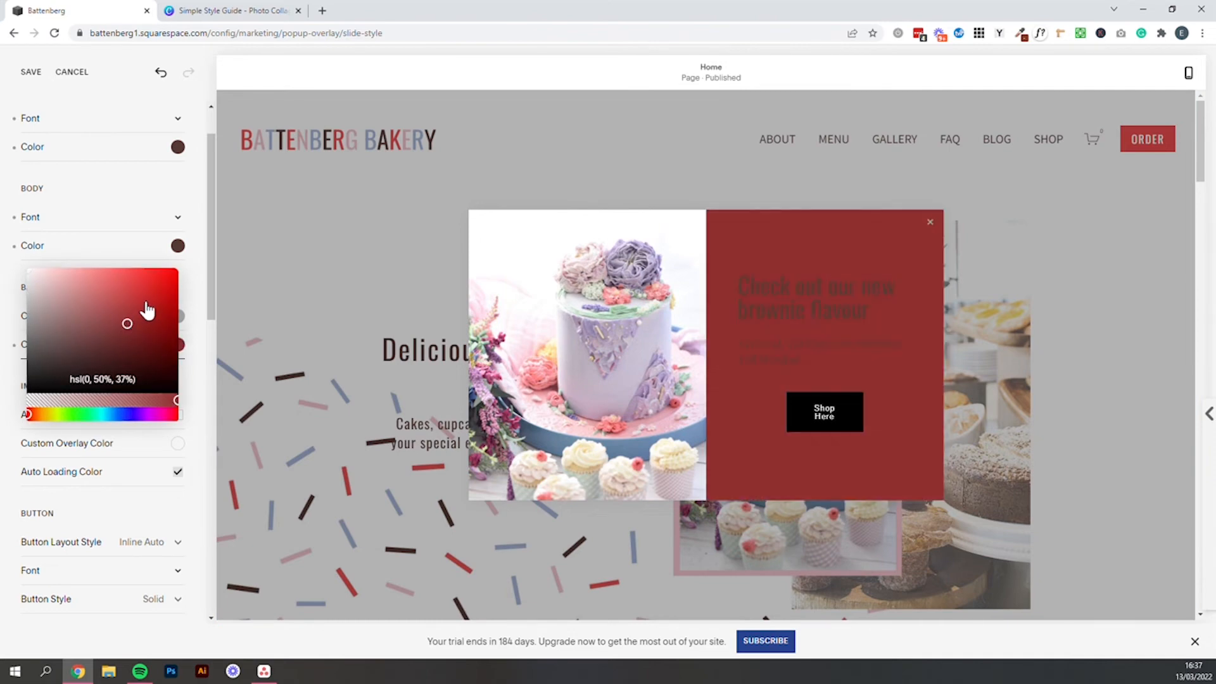
pyautogui.click(146, 299)
pyautogui.click(81, 342)
pyautogui.click(86, 312)
pyautogui.click(131, 291)
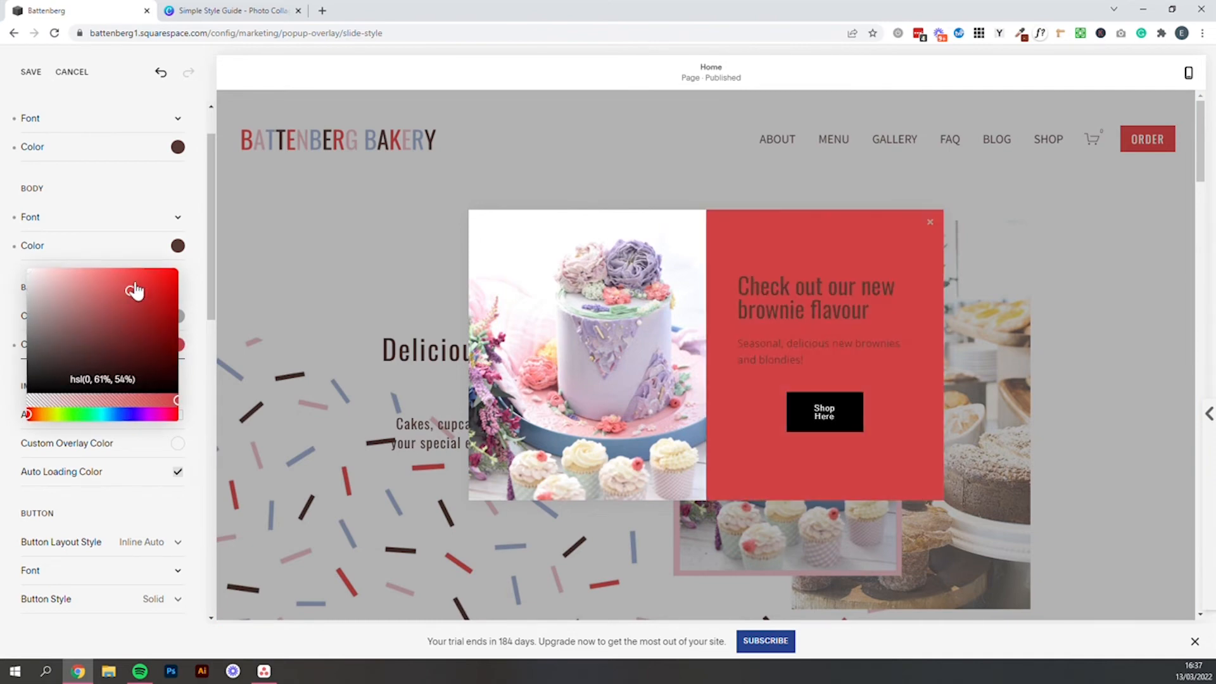
pyautogui.click(29, 270)
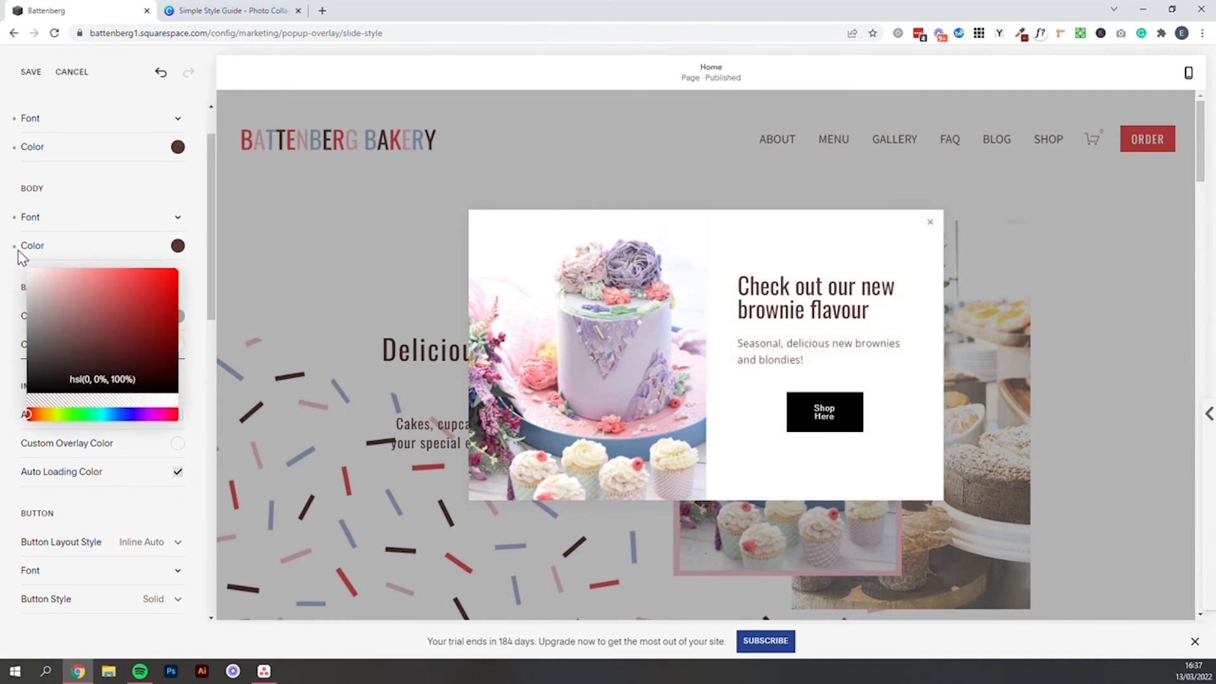
pyautogui.click(199, 277)
# - Try different shades for the pop-up's background color, and set it to hsla(0, 0%, 11%, 0.3)
pyautogui.click(179, 315)
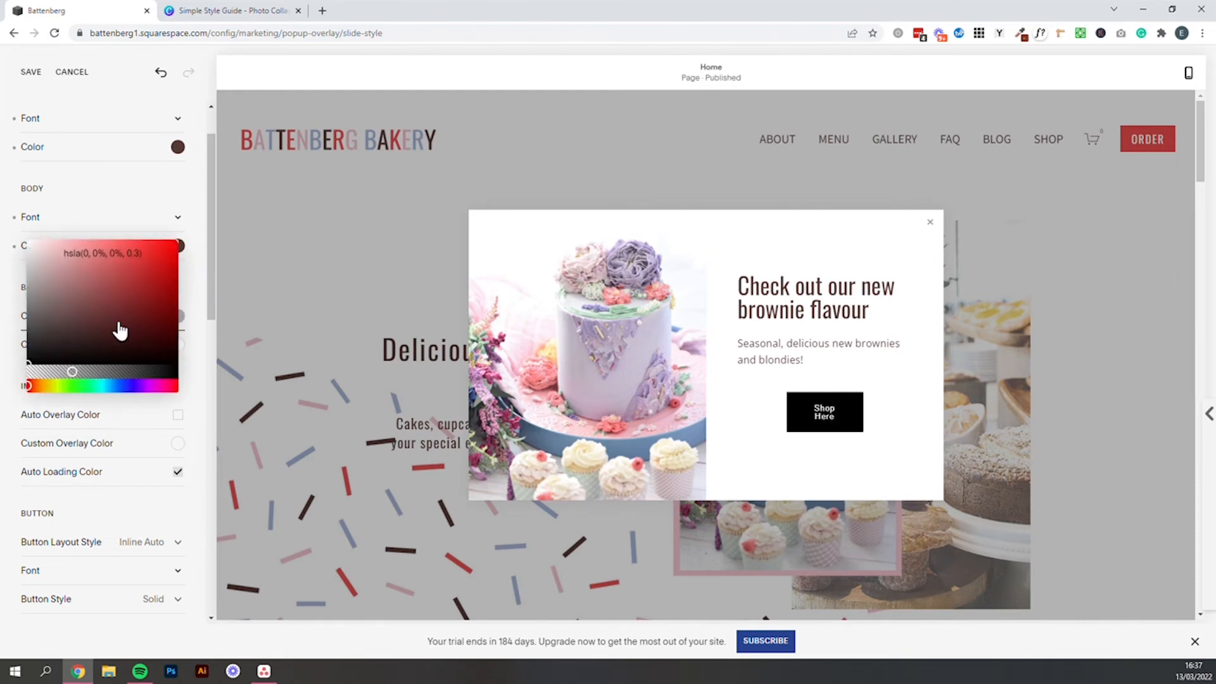
pyautogui.click(123, 311)
pyautogui.click(69, 307)
pyautogui.click(48, 322)
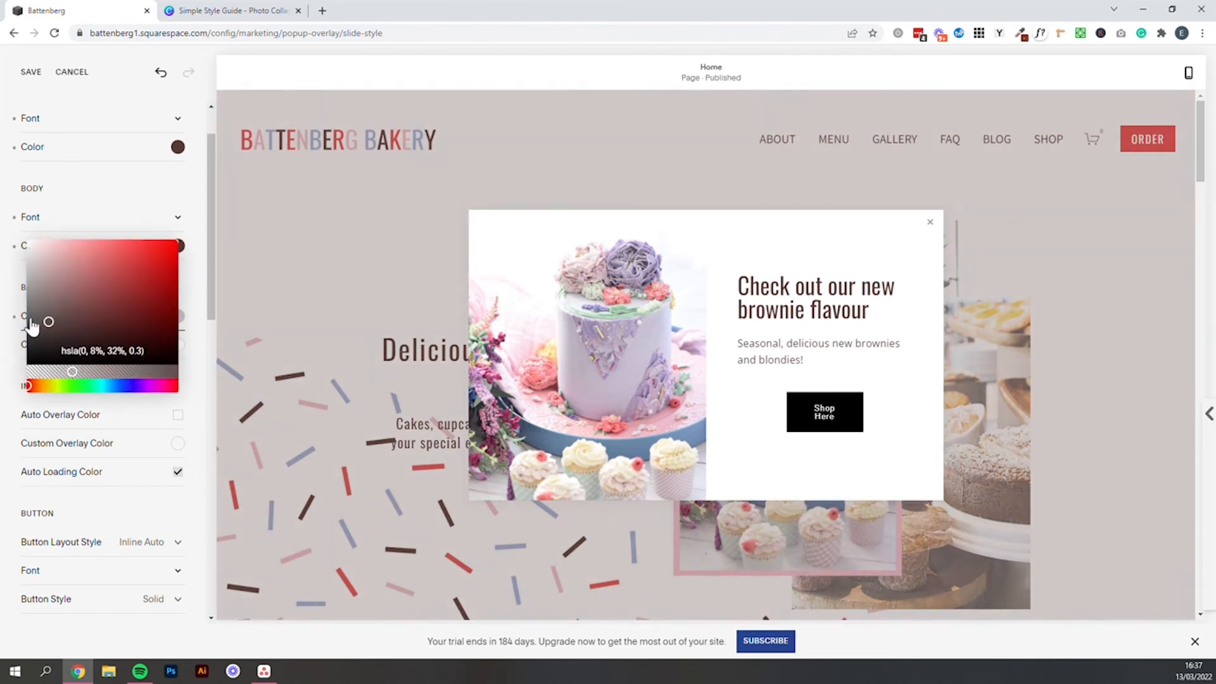
pyautogui.moveTo(33, 327)
pyautogui.mouseDown()
pyautogui.moveTo(13, 329)
pyautogui.moveTo(6, 355)
pyautogui.mouseUp()
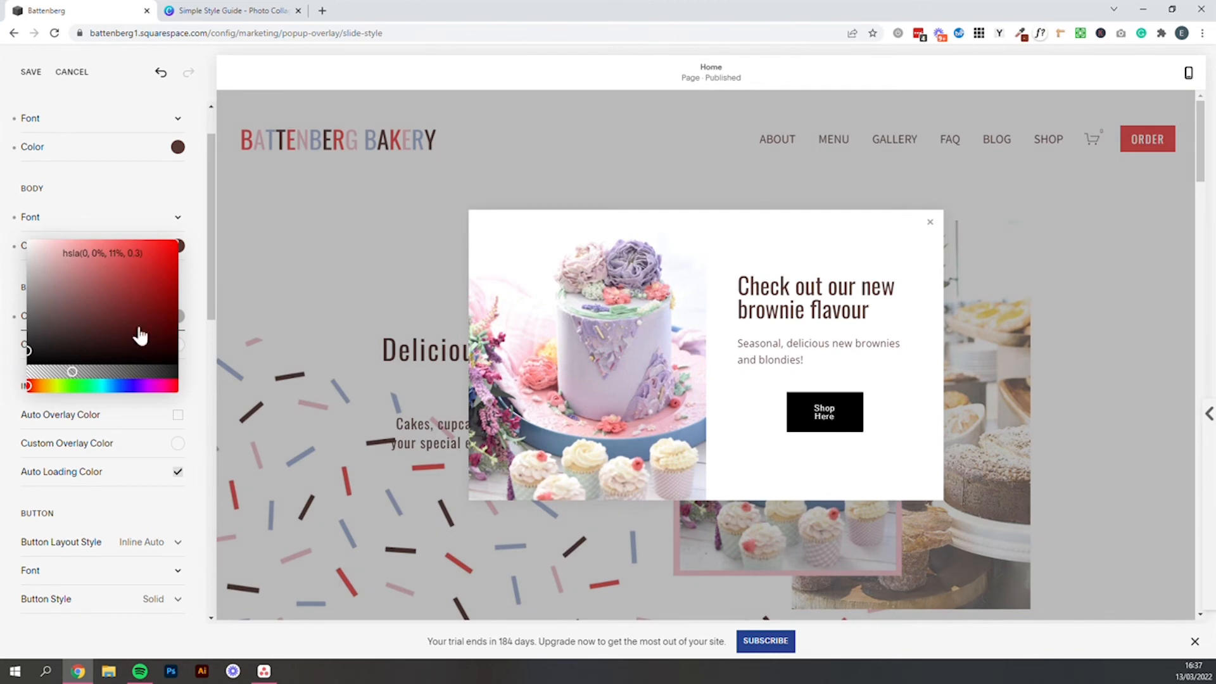
pyautogui.click(196, 285)
# - Try the Auto Overlay Color on the pop-up's image, and turn it off again
pyautogui.scroll(-2, 184, 405)
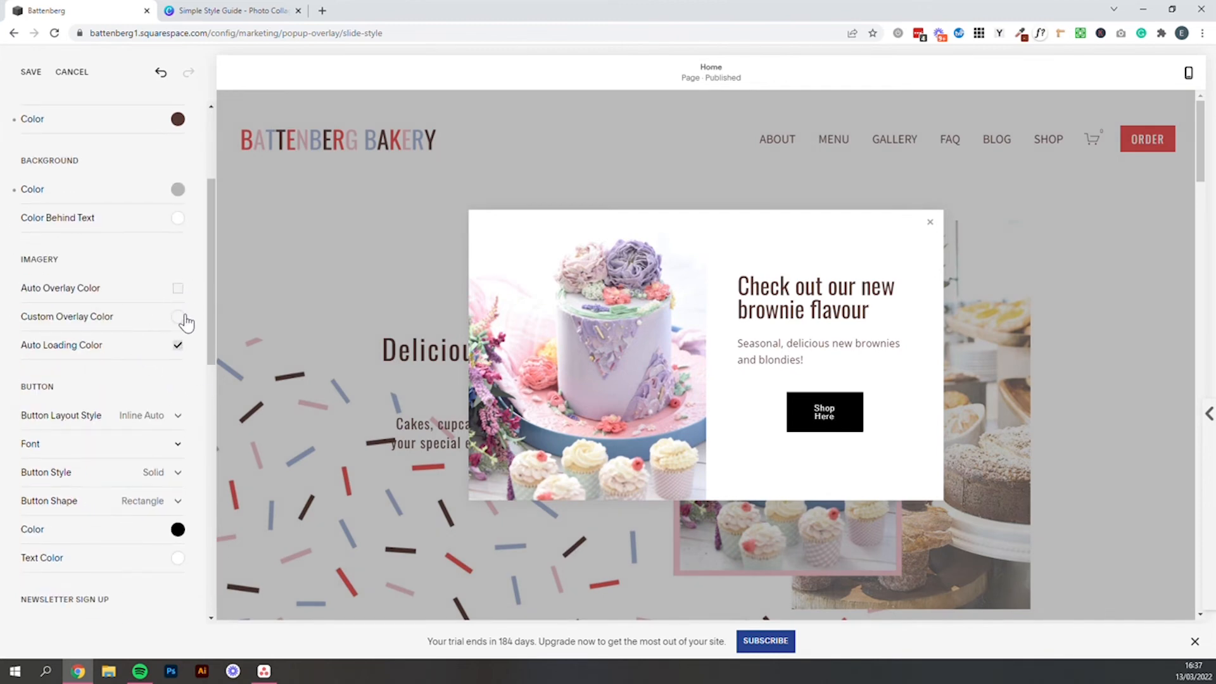
pyautogui.click(178, 289)
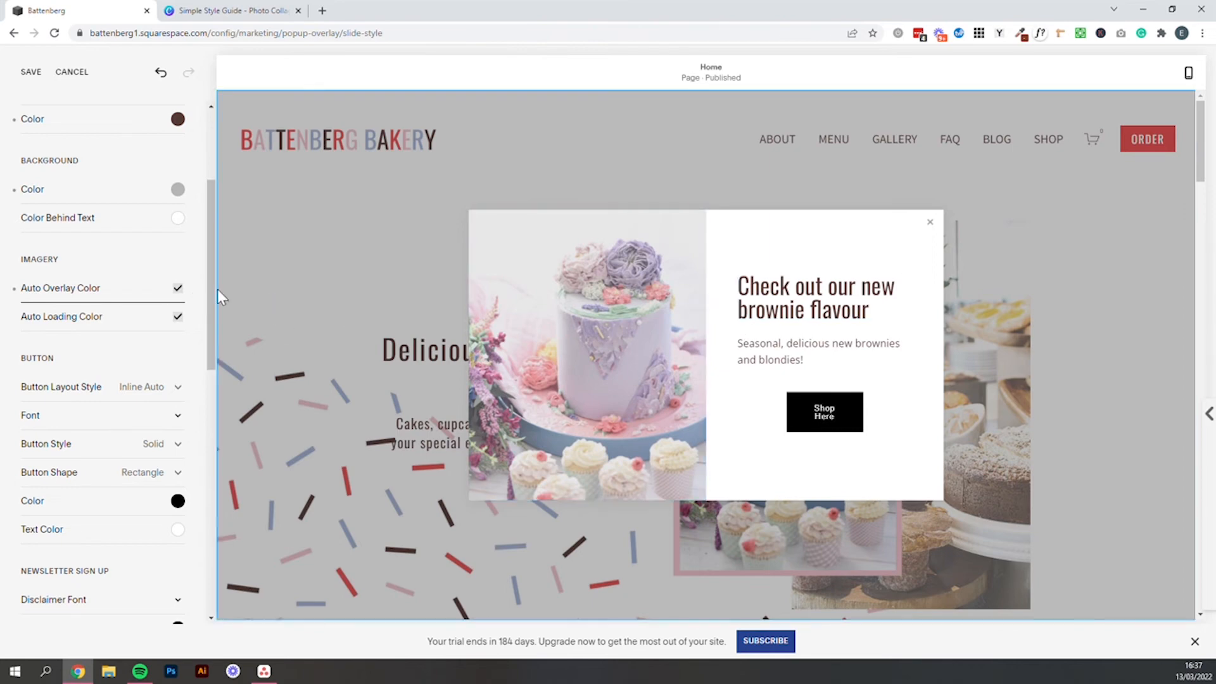
pyautogui.click(178, 290)
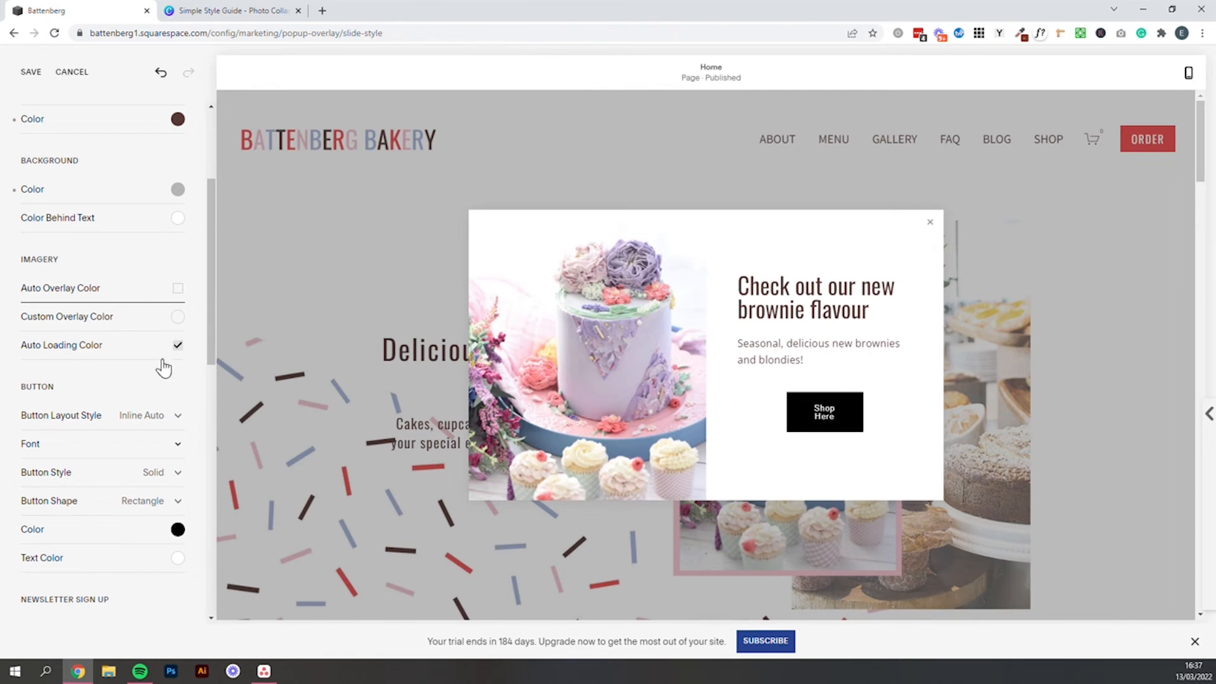
# - Set the layout style of the pop-up's button to Stacked
pyautogui.scroll(-2, 163, 367)
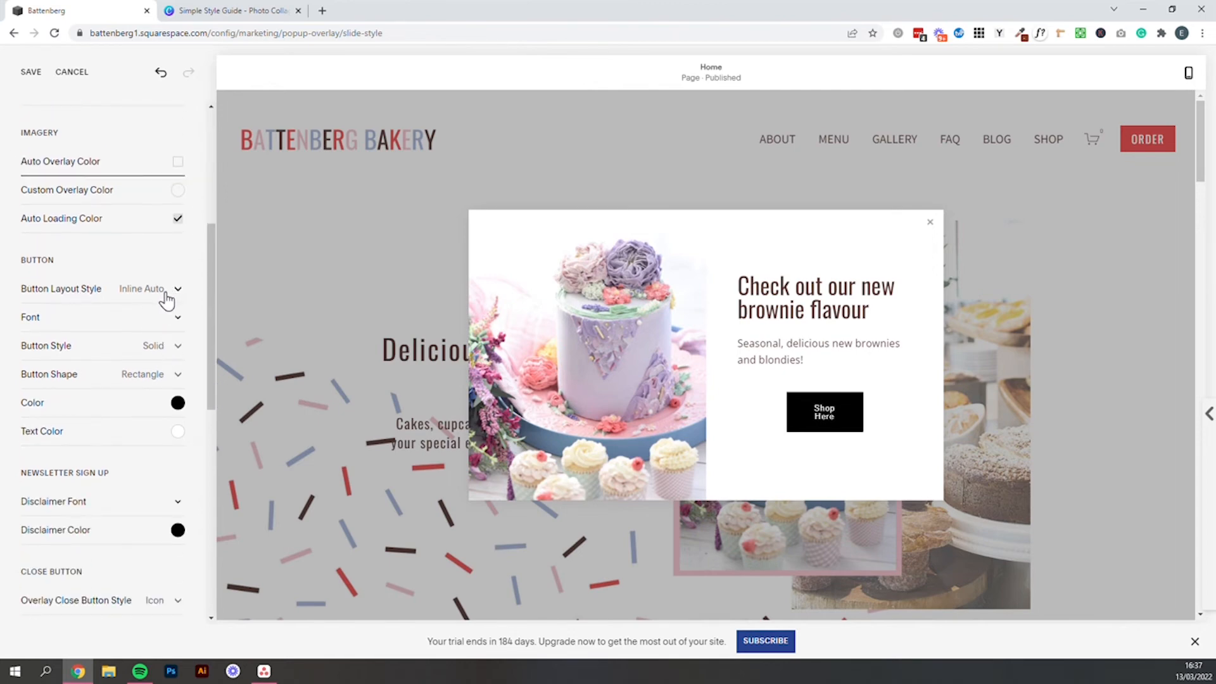
pyautogui.click(164, 296)
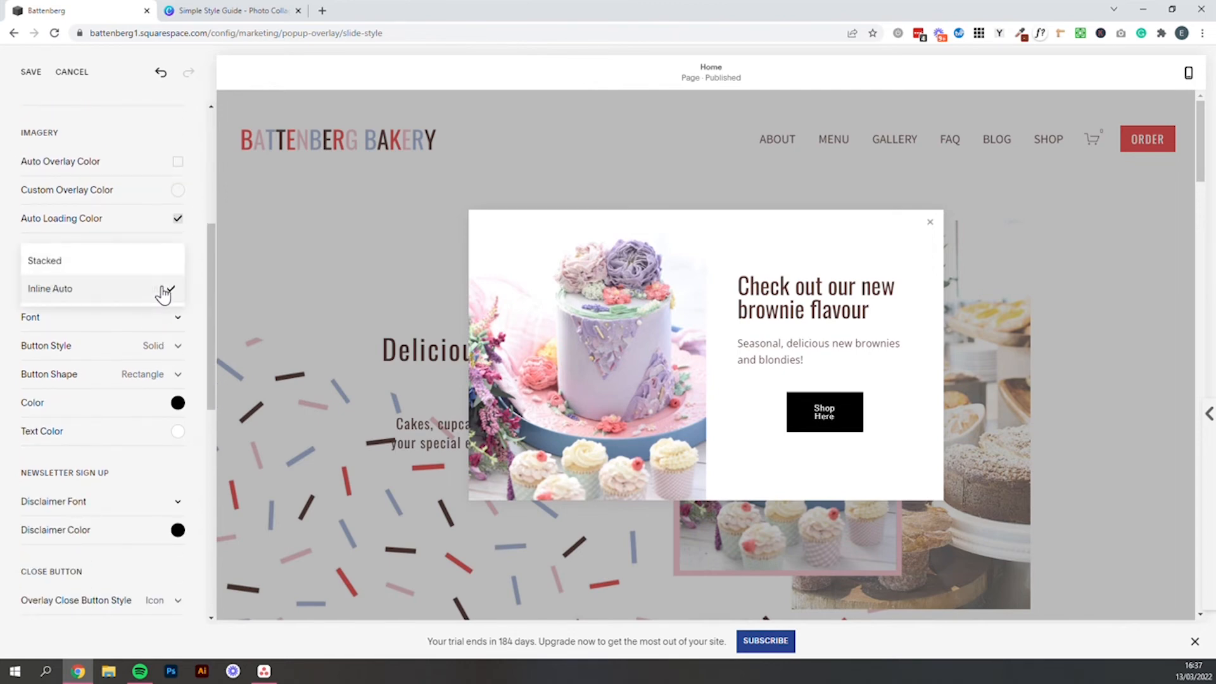
pyautogui.click(133, 264)
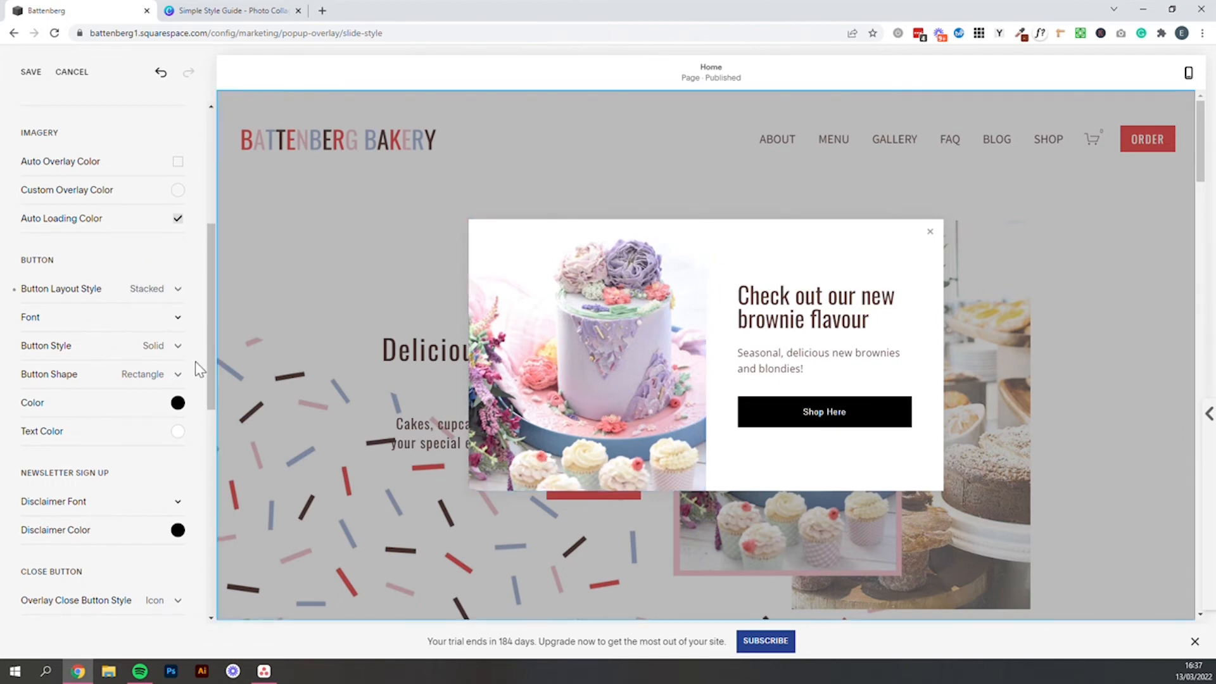
# - Change the font of the pop-up's button to Open Sans
pyautogui.click(117, 323)
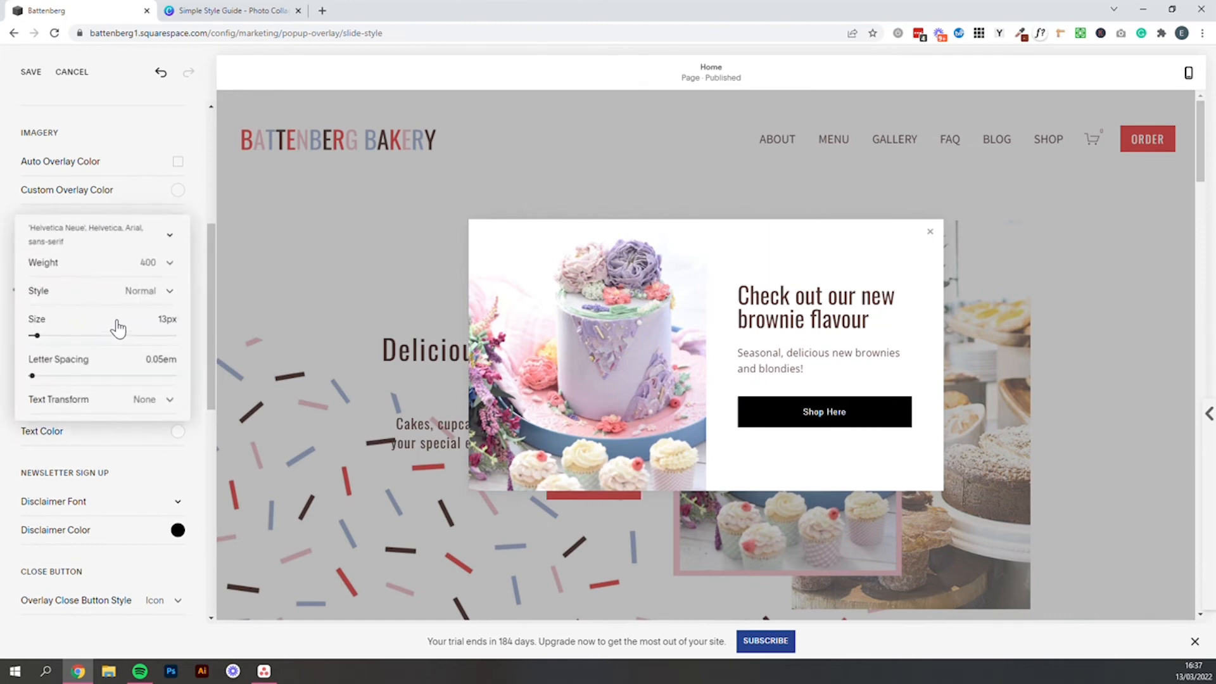
pyautogui.click(125, 240)
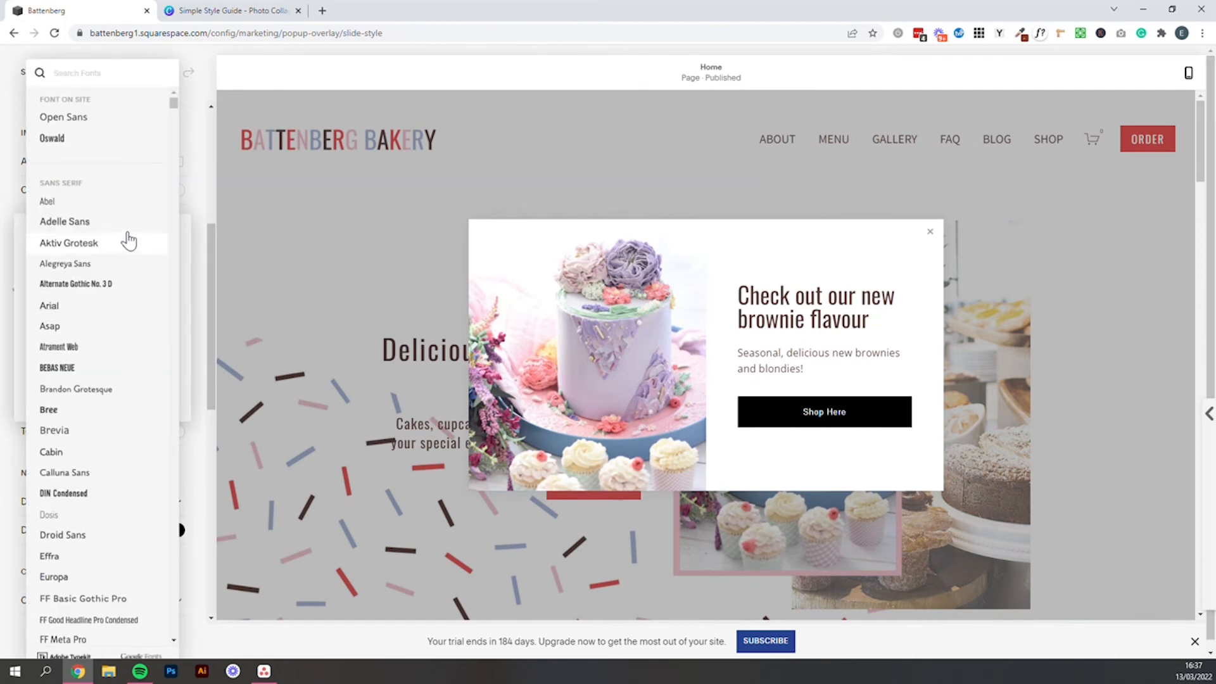
pyautogui.click(87, 126)
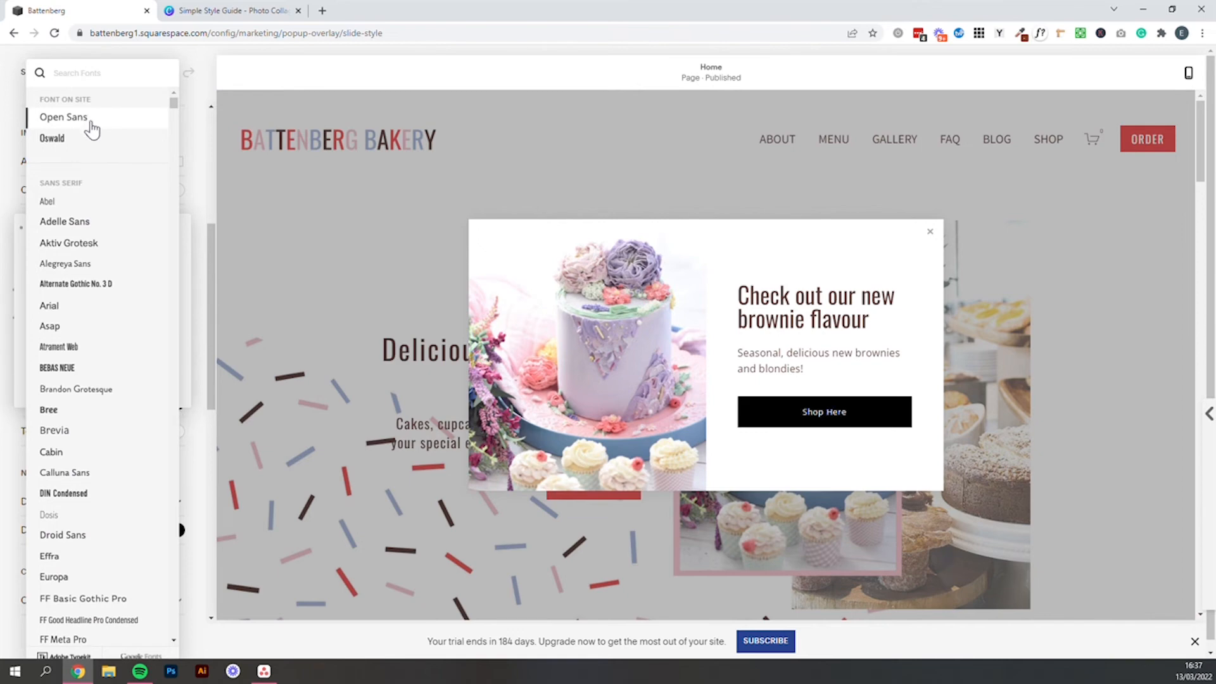
pyautogui.click(189, 228)
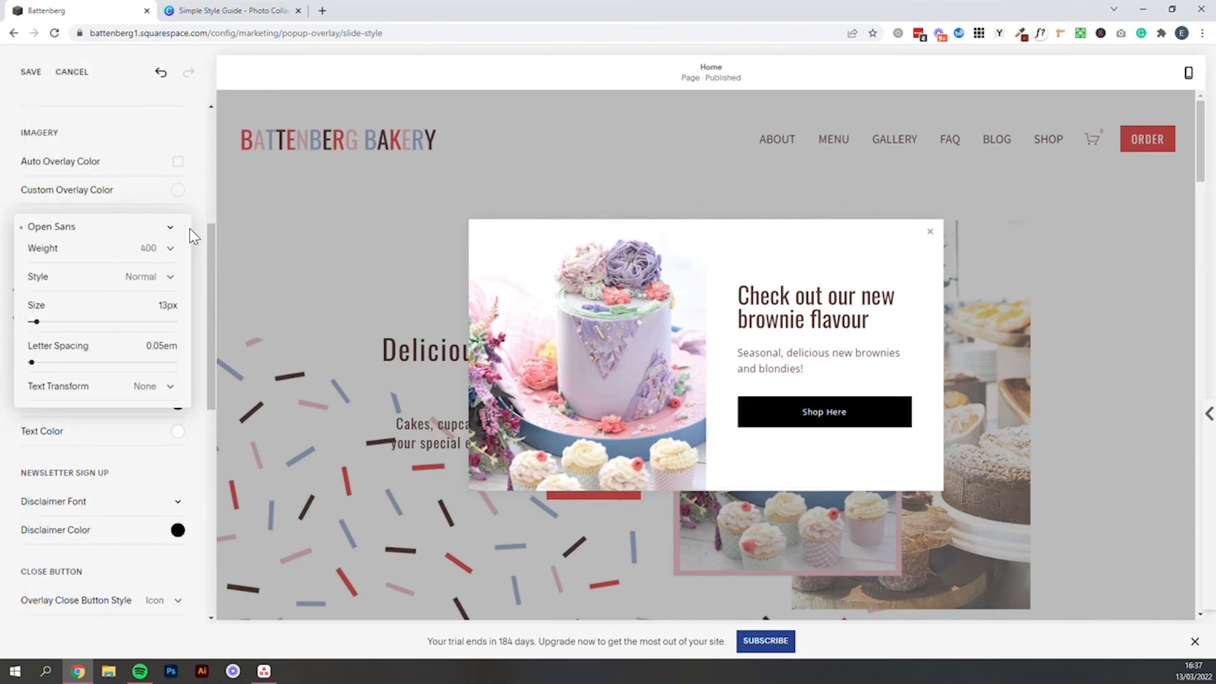
# - Make the pop-up's button text uppercase with a weight of 600 and a size of 15px
pyautogui.click(143, 399)
pyautogui.click(111, 418)
pyautogui.click(152, 248)
pyautogui.click(127, 290)
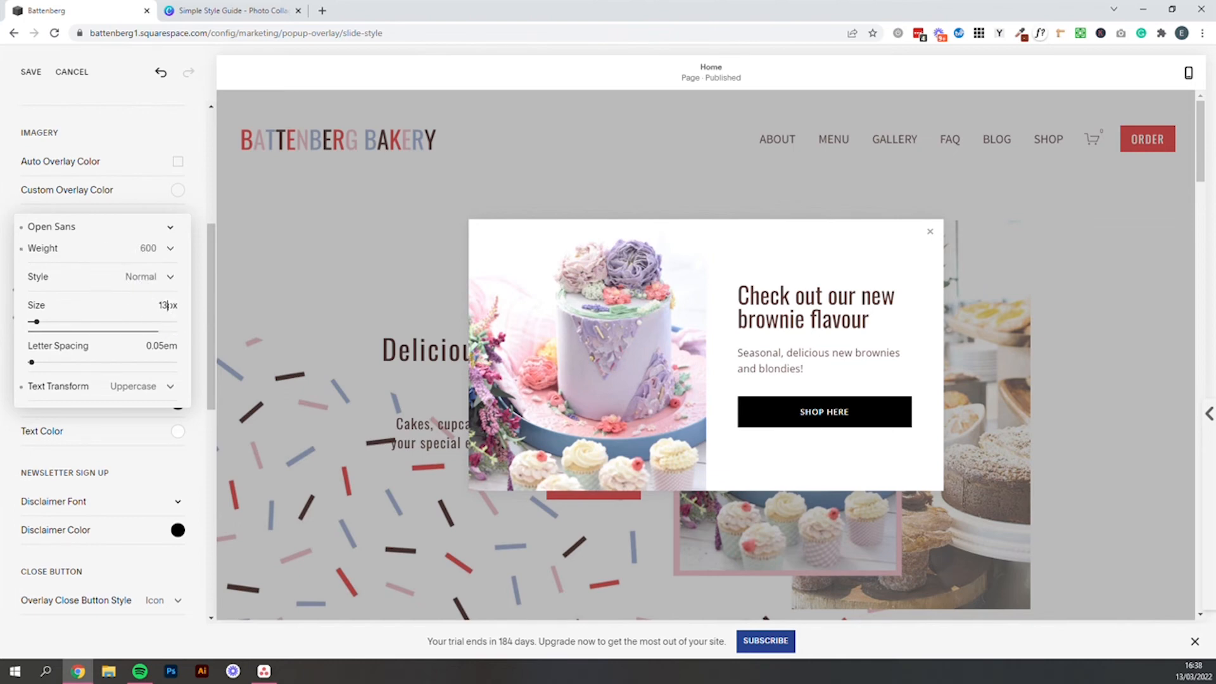
pyautogui.write('15')
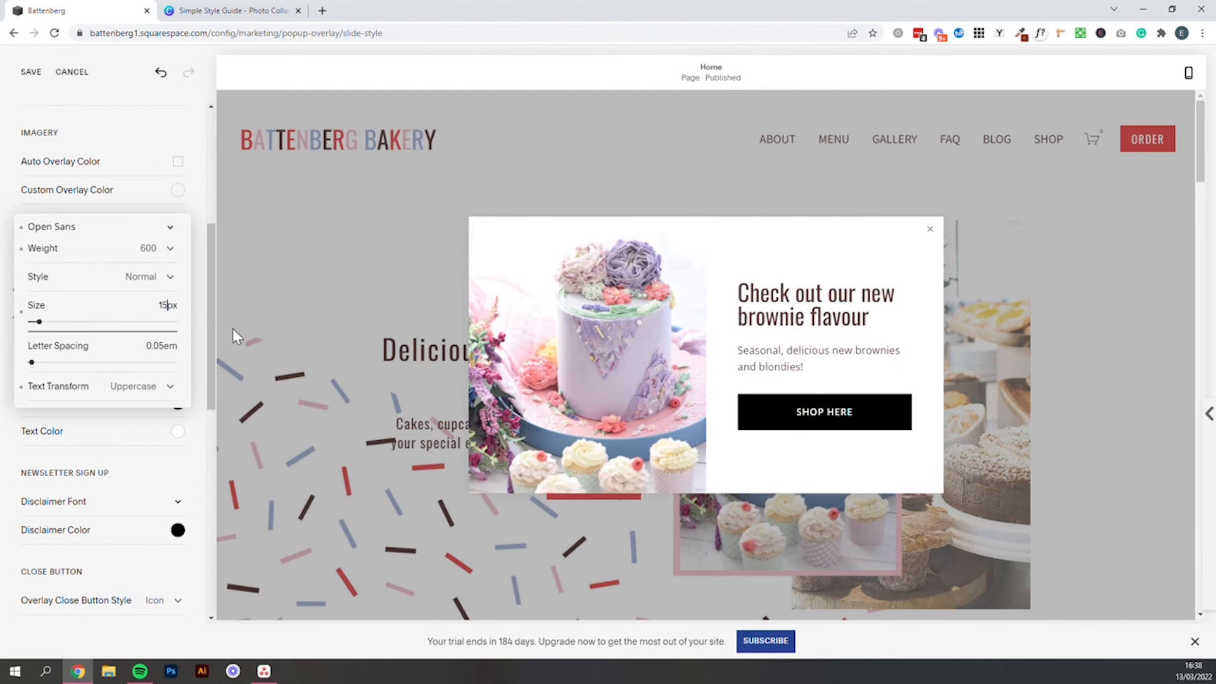
pyautogui.click(202, 294)
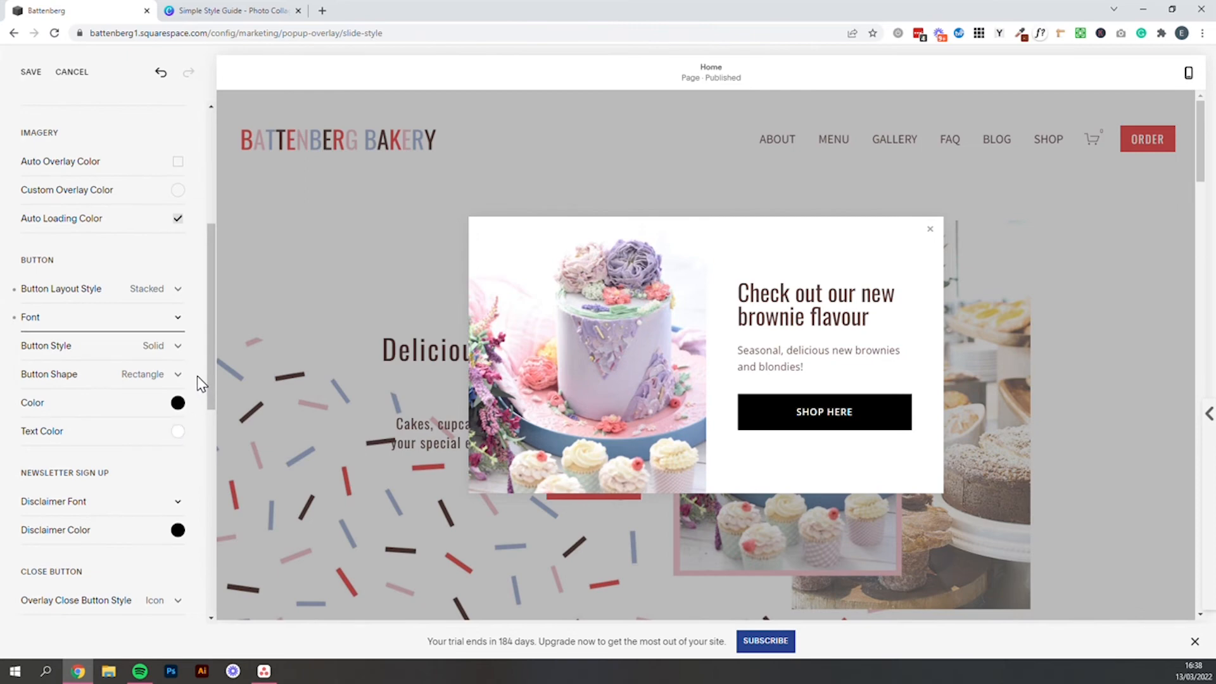
# - Copy the red #ee4e4e from the Canva style guide and apply it as the pop-up's button color in Squarespace
pyautogui.click(272, 10)
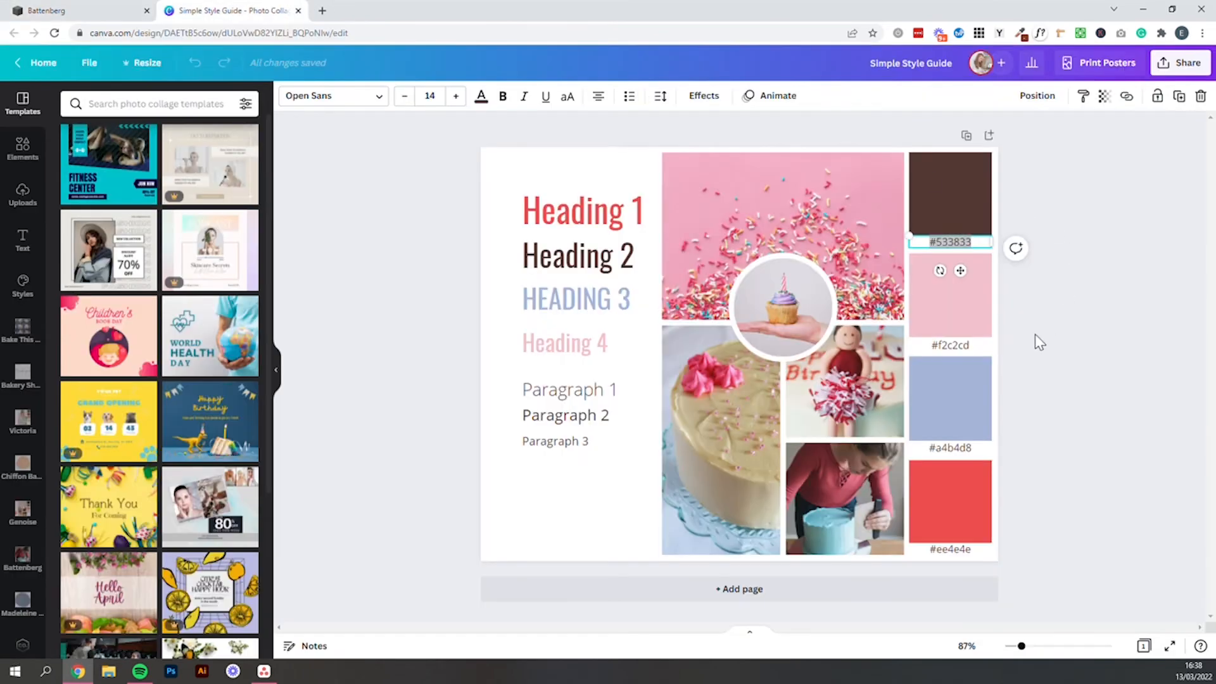
pyautogui.doubleClick(956, 548)
pyautogui.hotkey('ctrl', 'c')
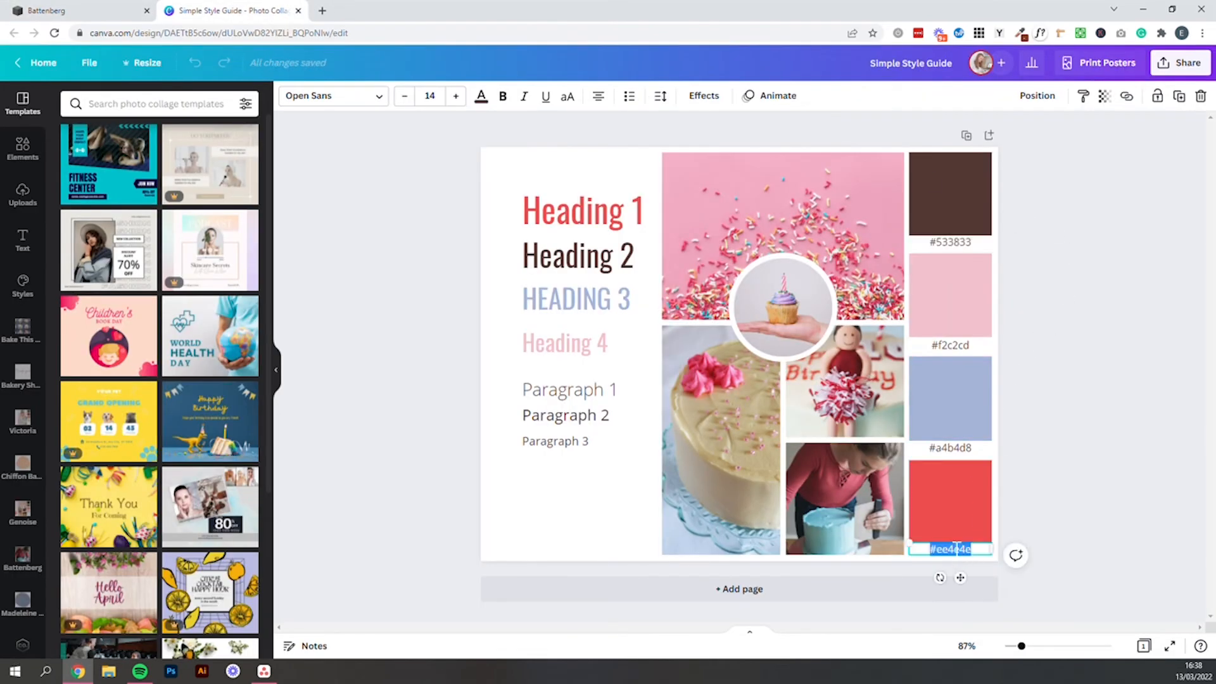
pyautogui.click(143, 8)
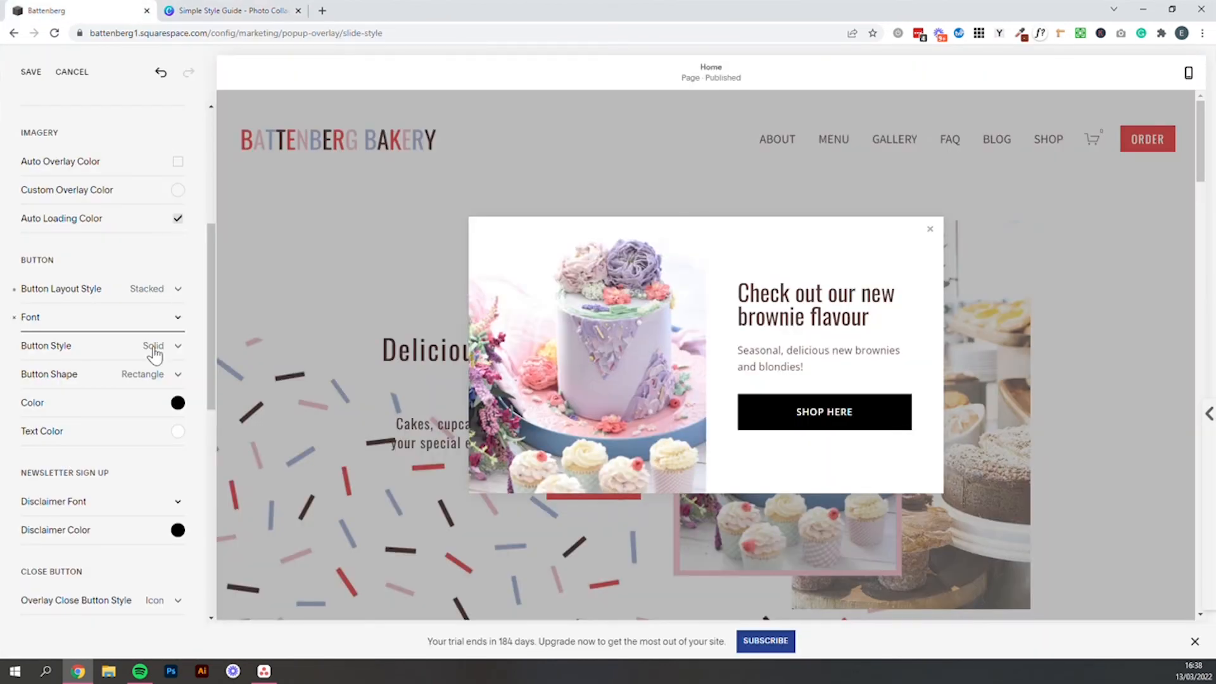
pyautogui.click(178, 403)
pyautogui.click(107, 336)
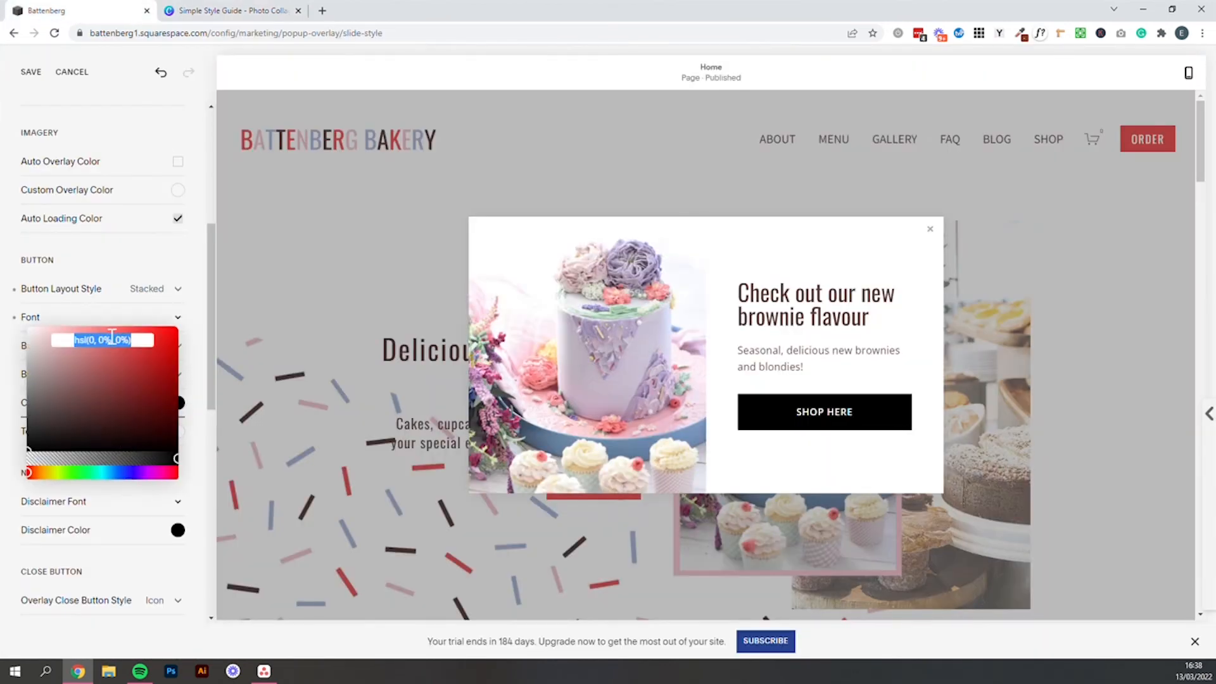
pyautogui.hotkey('ctrl', 'v')
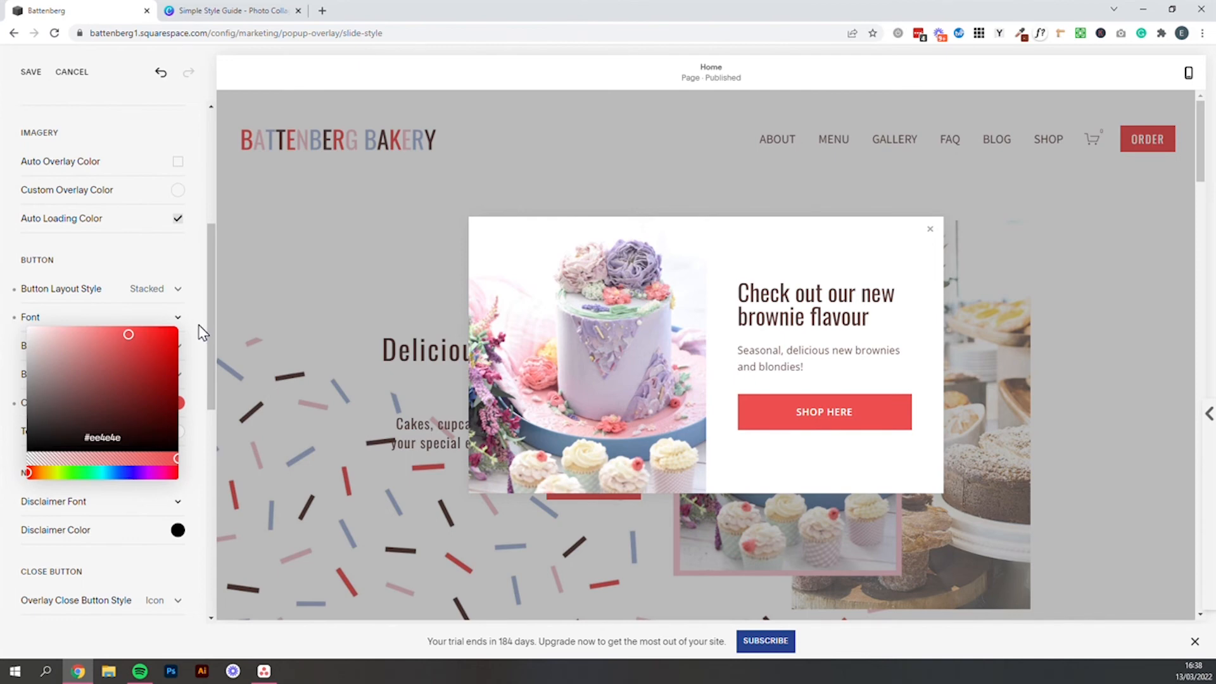
pyautogui.click(199, 320)
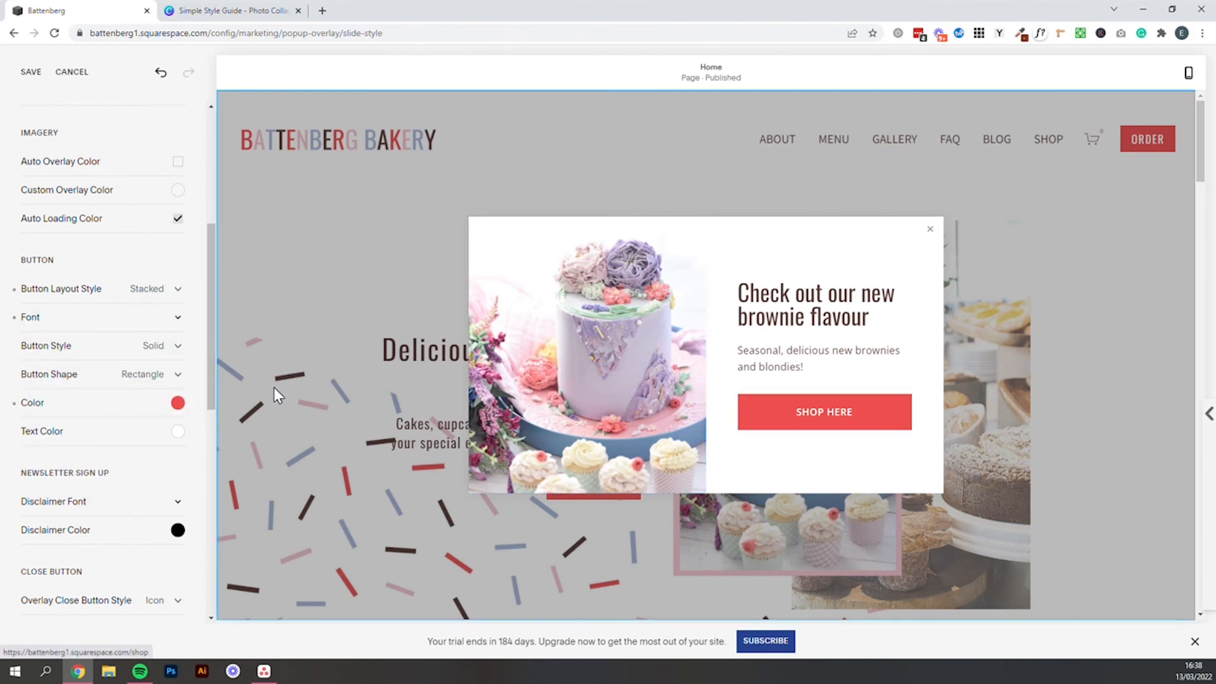
# - Try a Text close button with Corner location on the pop-up, and return it to an Icon placed Inside
pyautogui.scroll(-2, 174, 475)
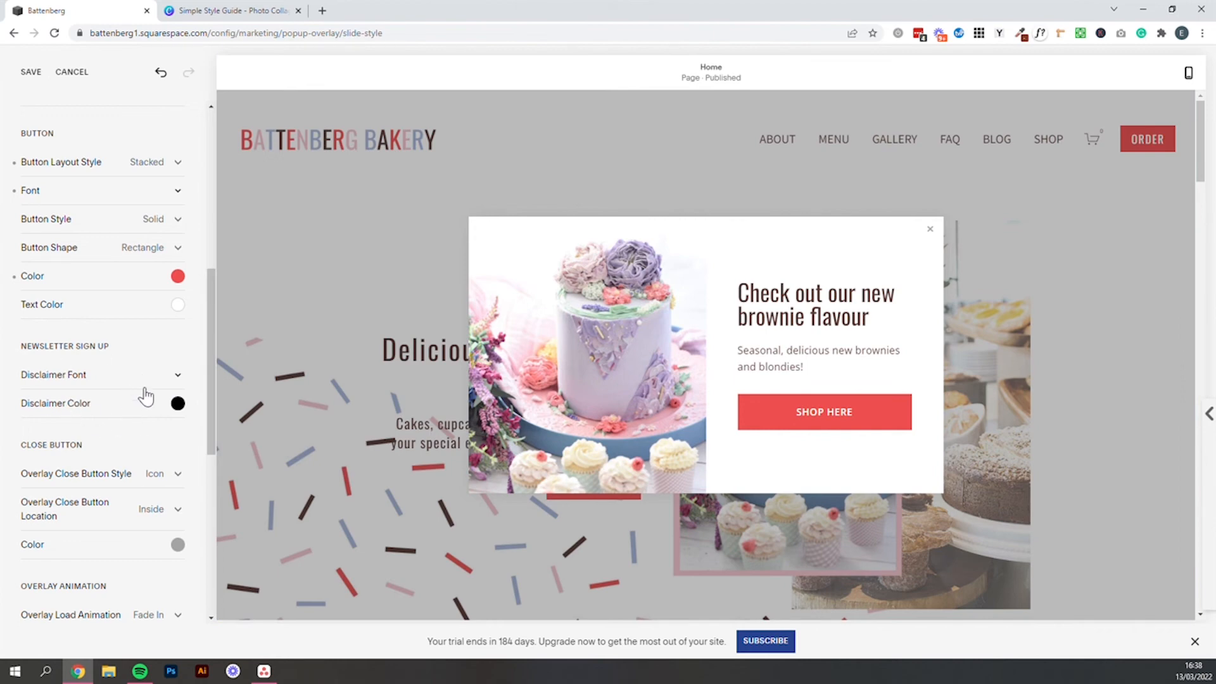
pyautogui.scroll(-2, 149, 397)
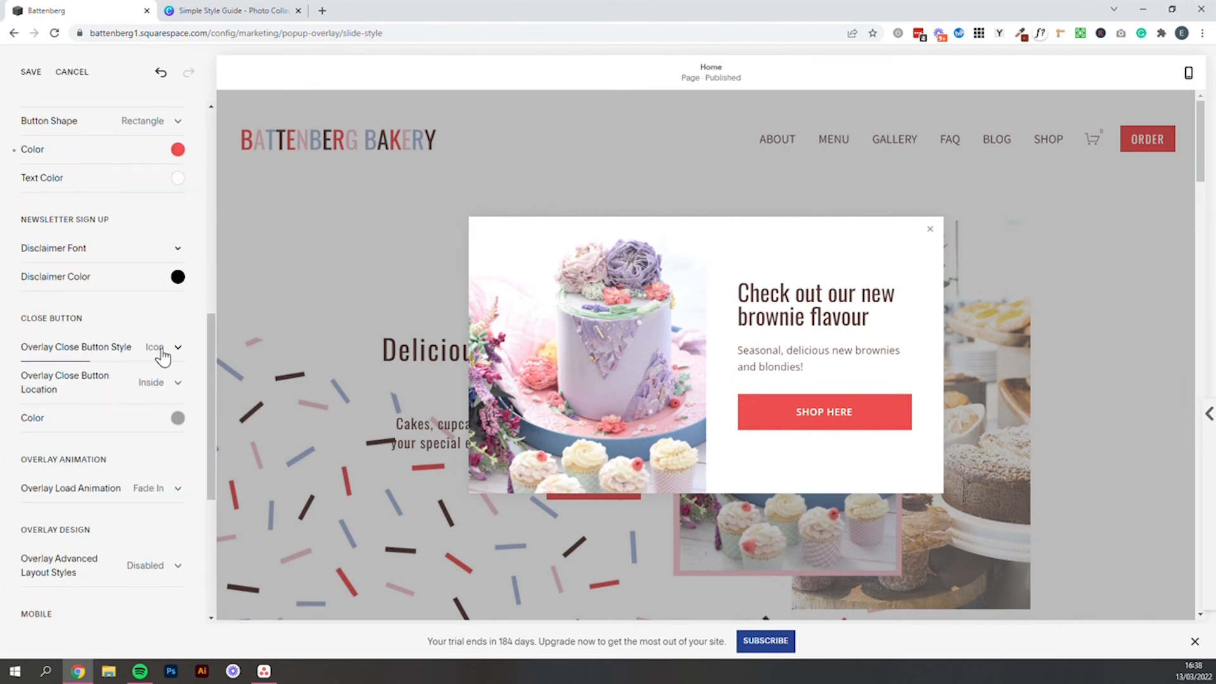
pyautogui.click(162, 352)
pyautogui.click(132, 374)
pyautogui.click(163, 387)
pyautogui.click(121, 423)
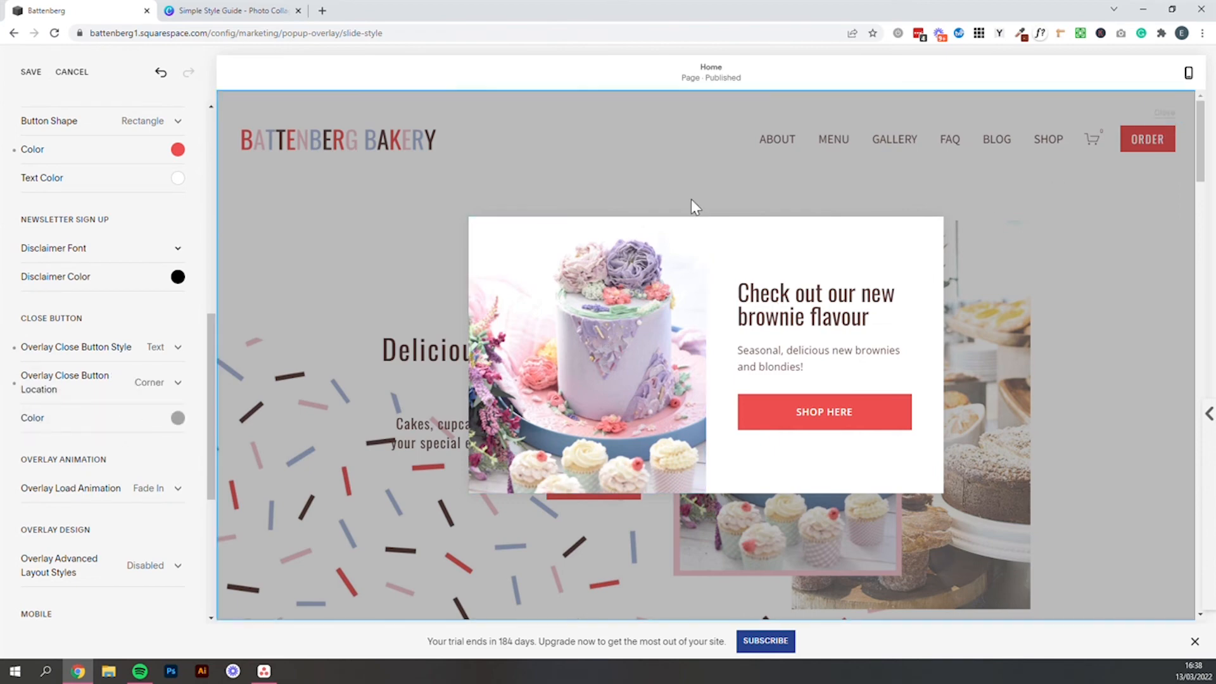
pyautogui.click(159, 384)
pyautogui.click(111, 361)
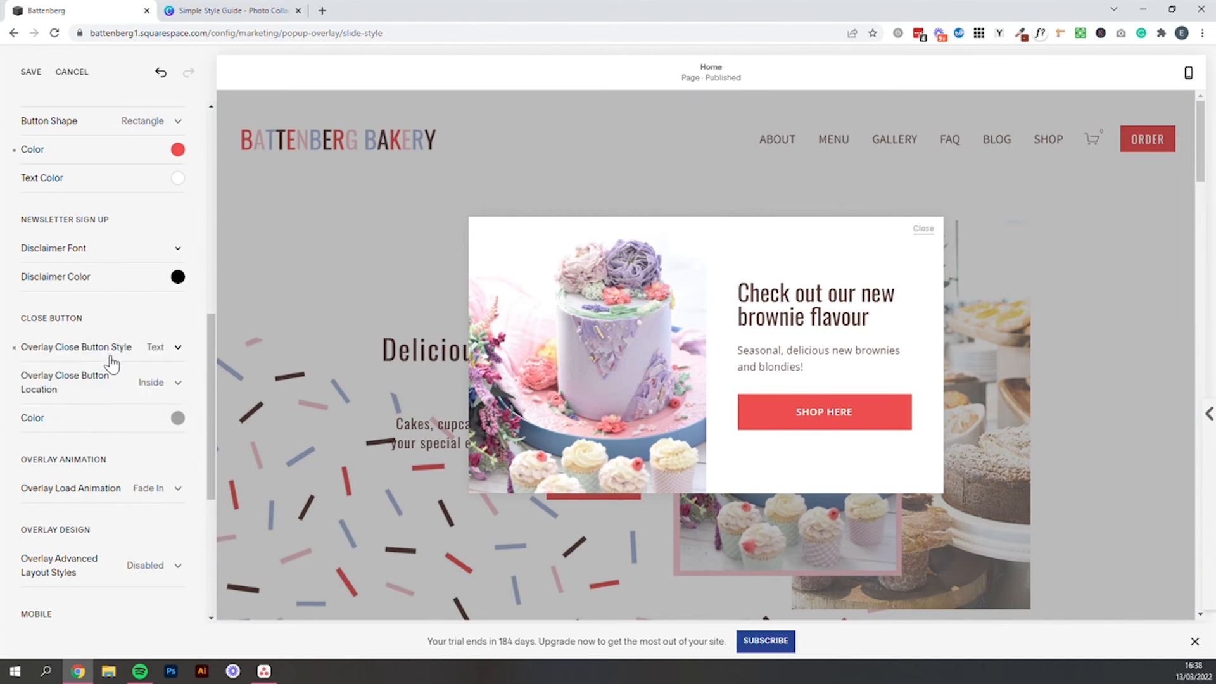
pyautogui.click(163, 356)
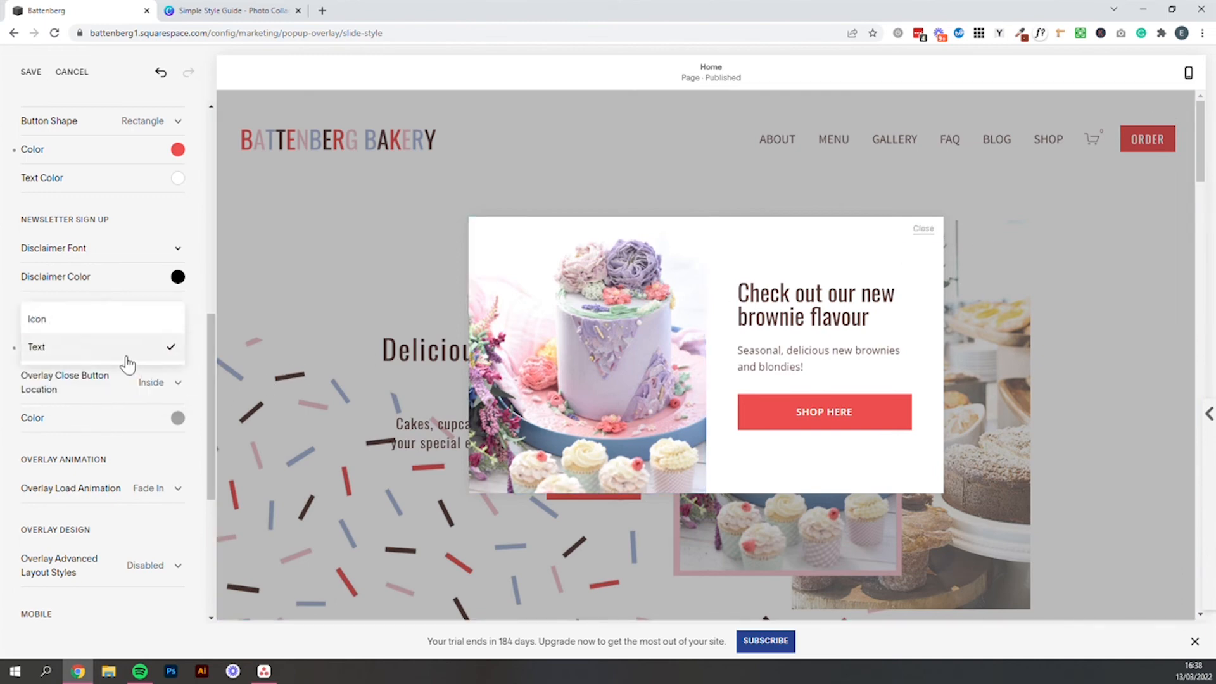
pyautogui.click(105, 320)
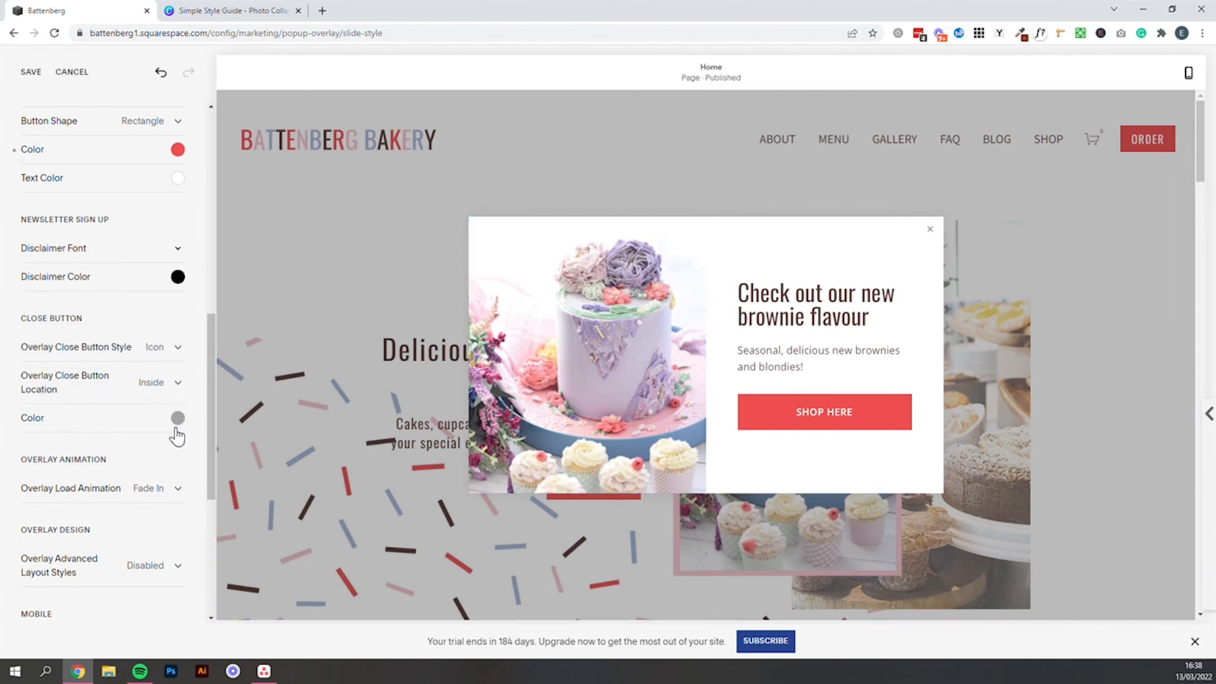
# - Look up the blue in the Canva style guide and set the pop-up's close button color to #a4b4d8 in Squarespace
pyautogui.scroll(-2, 168, 437)
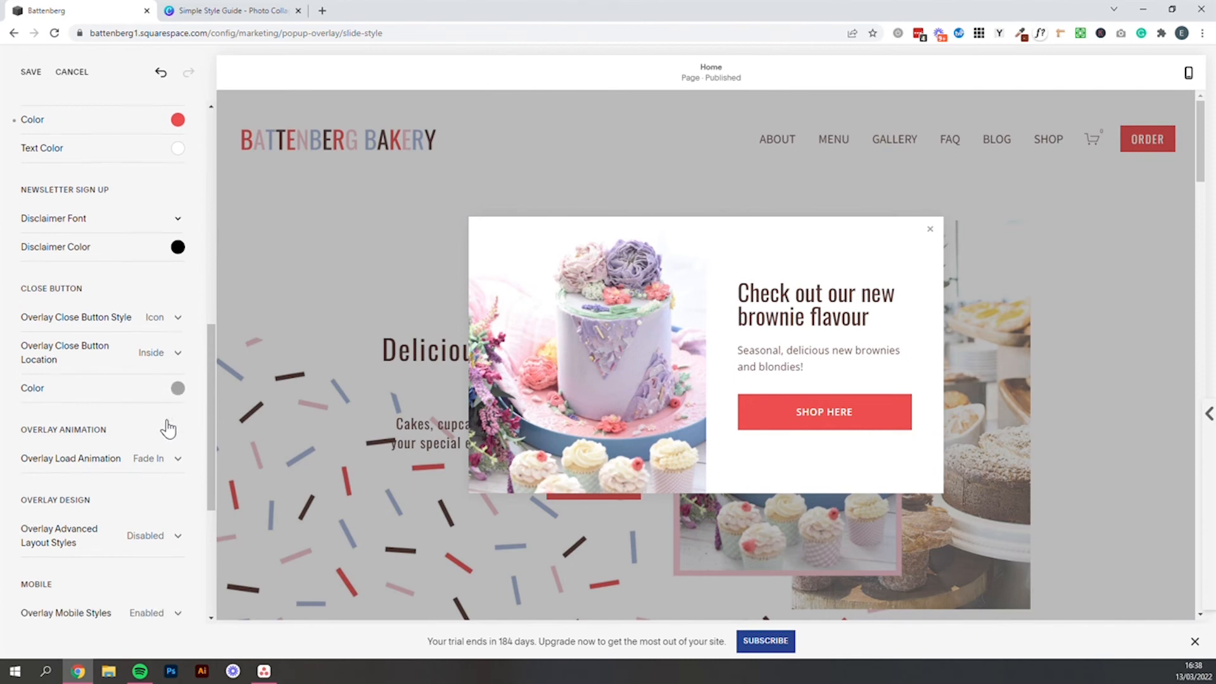
pyautogui.click(279, 10)
pyautogui.click(948, 448)
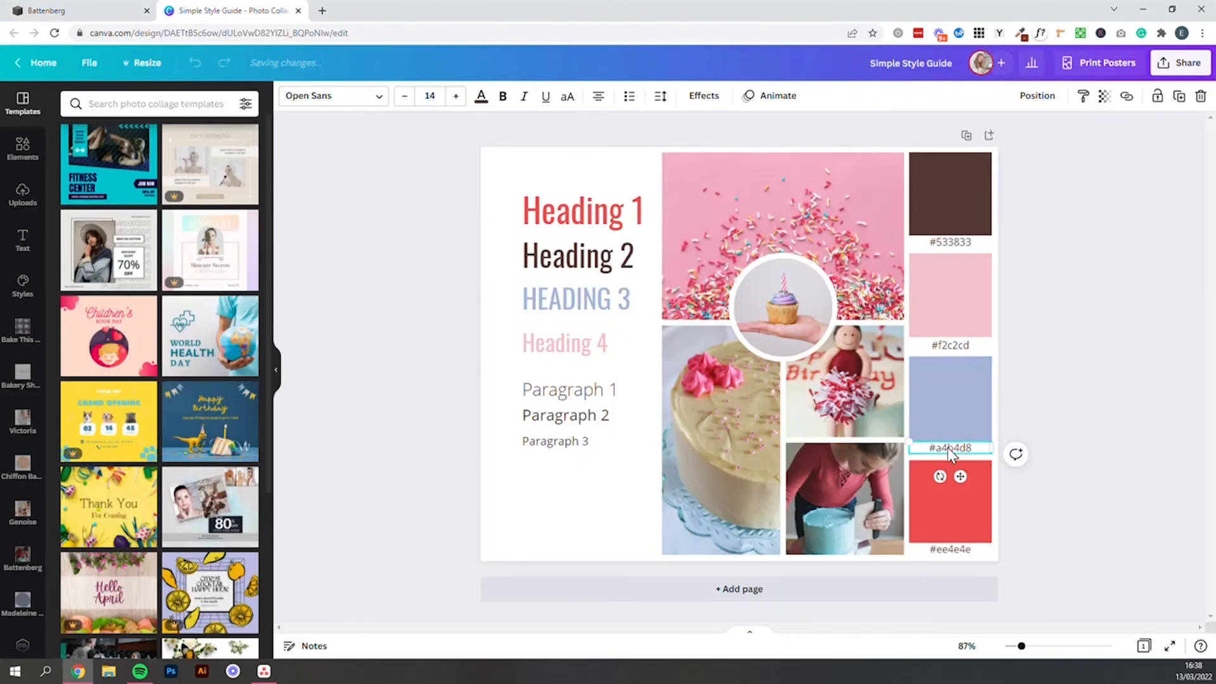
pyautogui.click(123, 9)
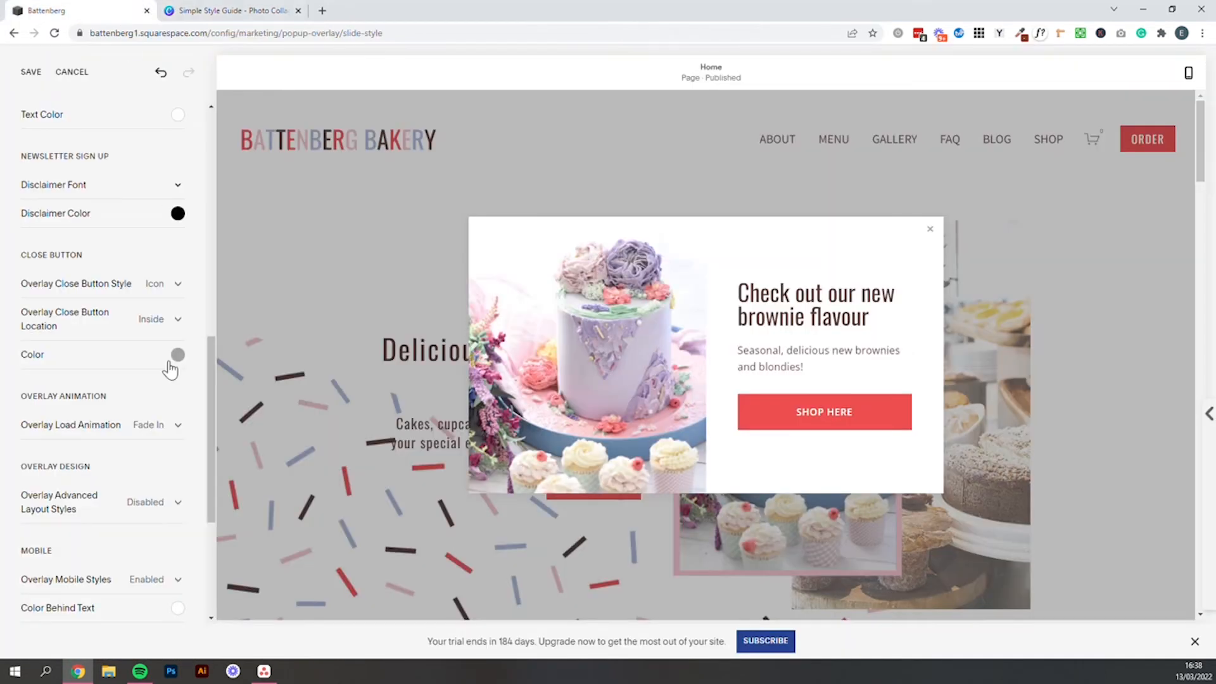
pyautogui.click(179, 357)
pyautogui.moveTo(144, 396); pyautogui.dragTo(57, 396)
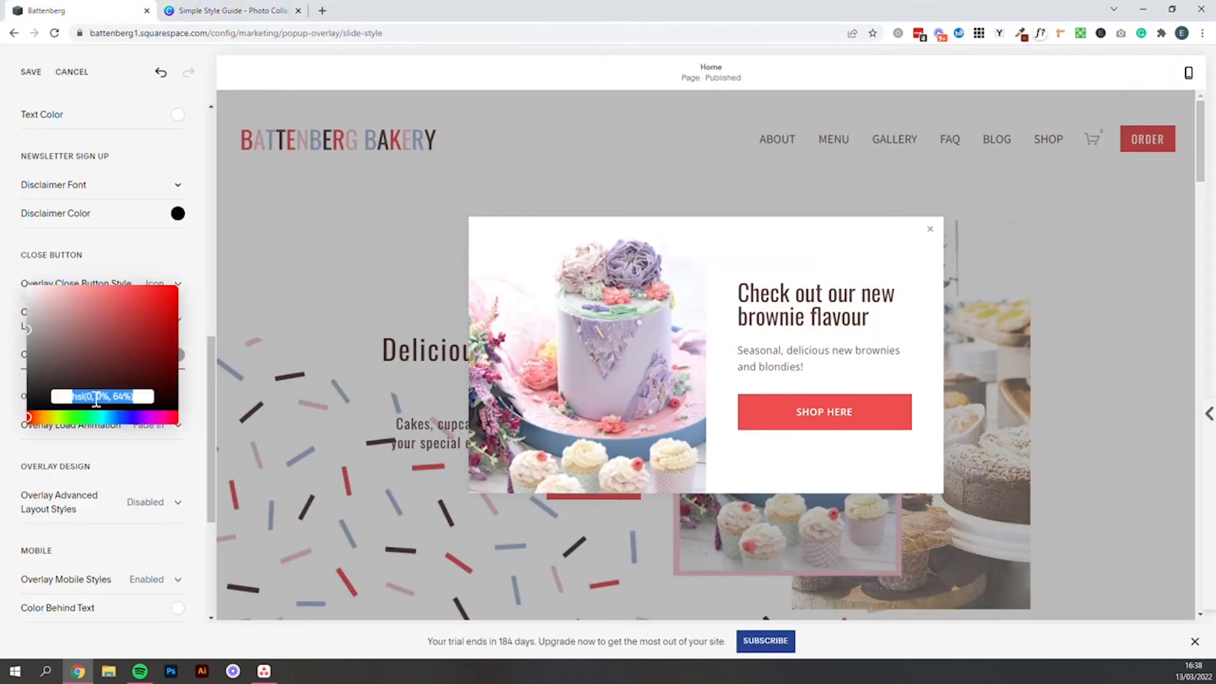
pyautogui.write('#a4b4d8')
pyautogui.click(200, 401)
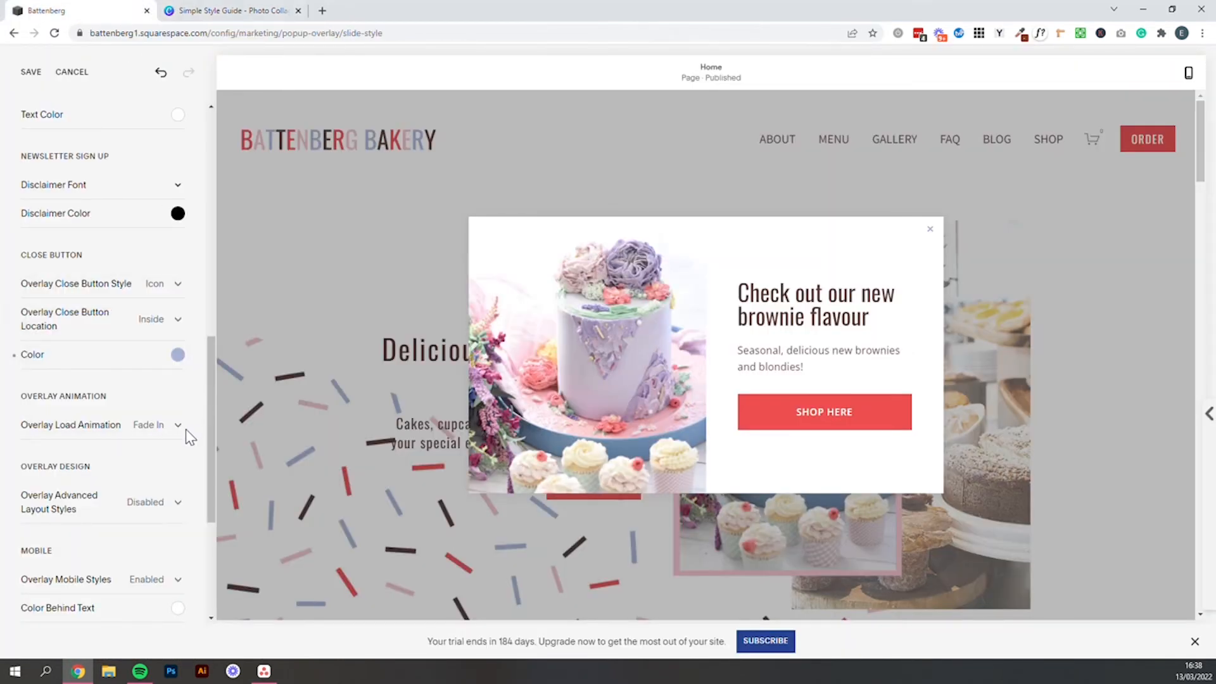
# - Try the Slide In, Fade In and Scale Up load animations for the pop-up overlay, and settle on Slide In
pyautogui.scroll(-3, 170, 483)
pyautogui.scroll(1, 177, 478)
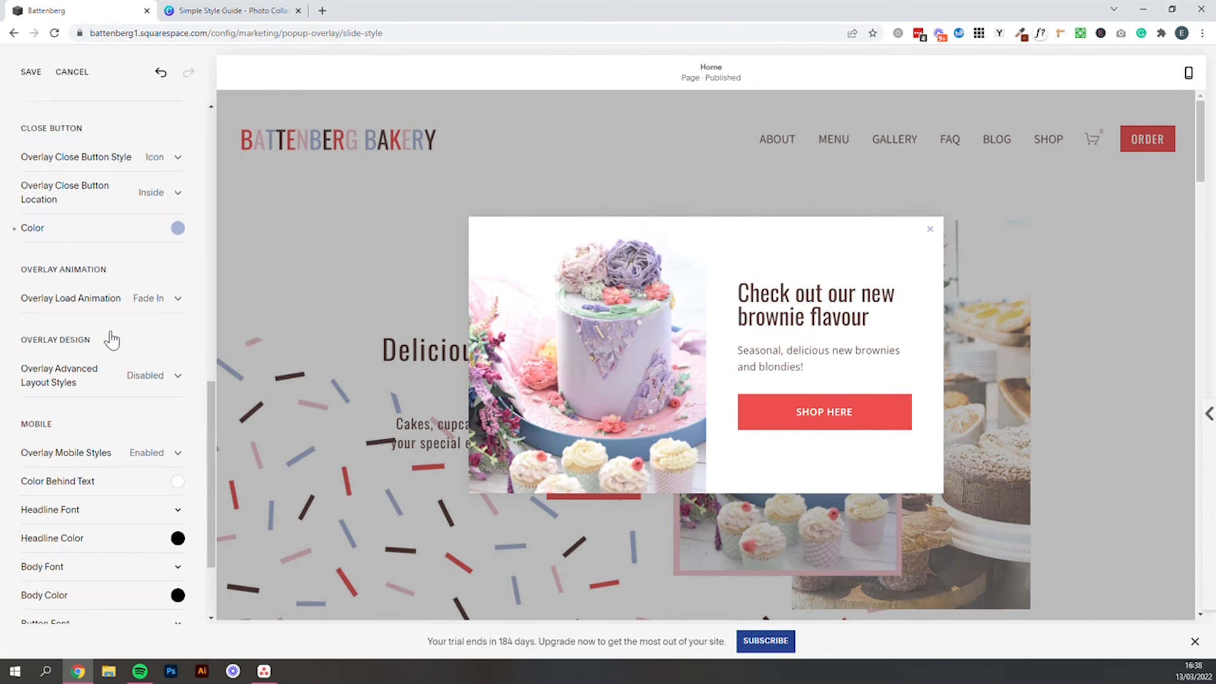
pyautogui.click(145, 299)
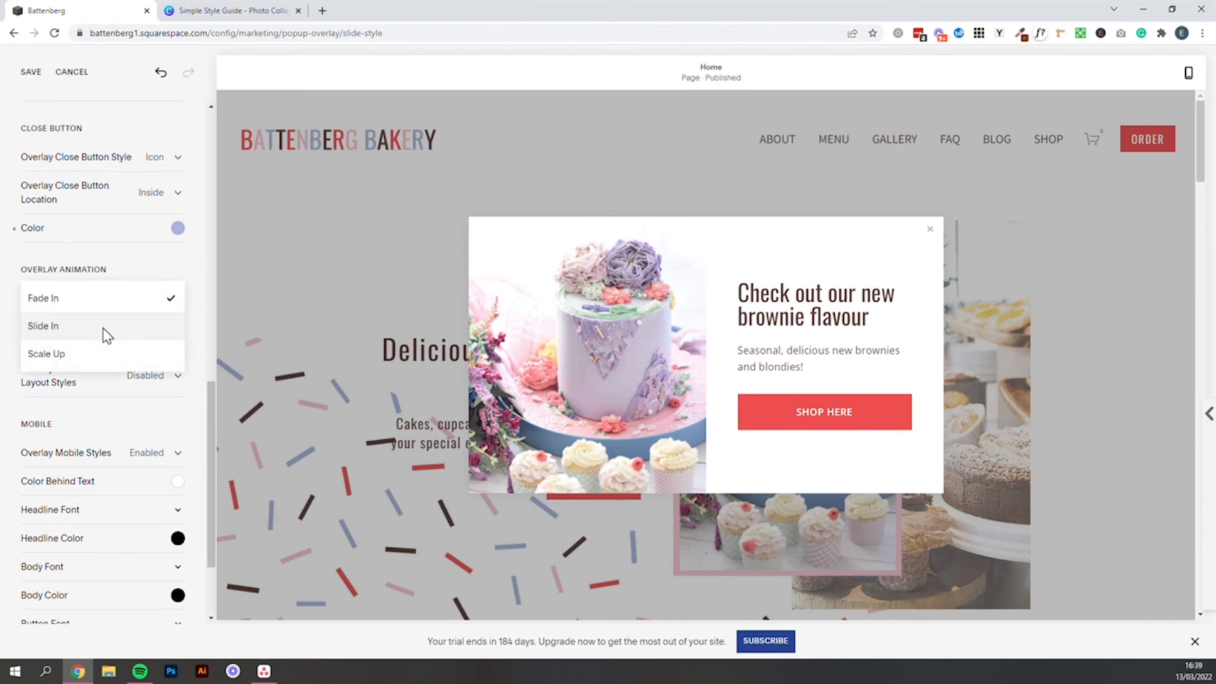
pyautogui.click(103, 327)
pyautogui.click(120, 298)
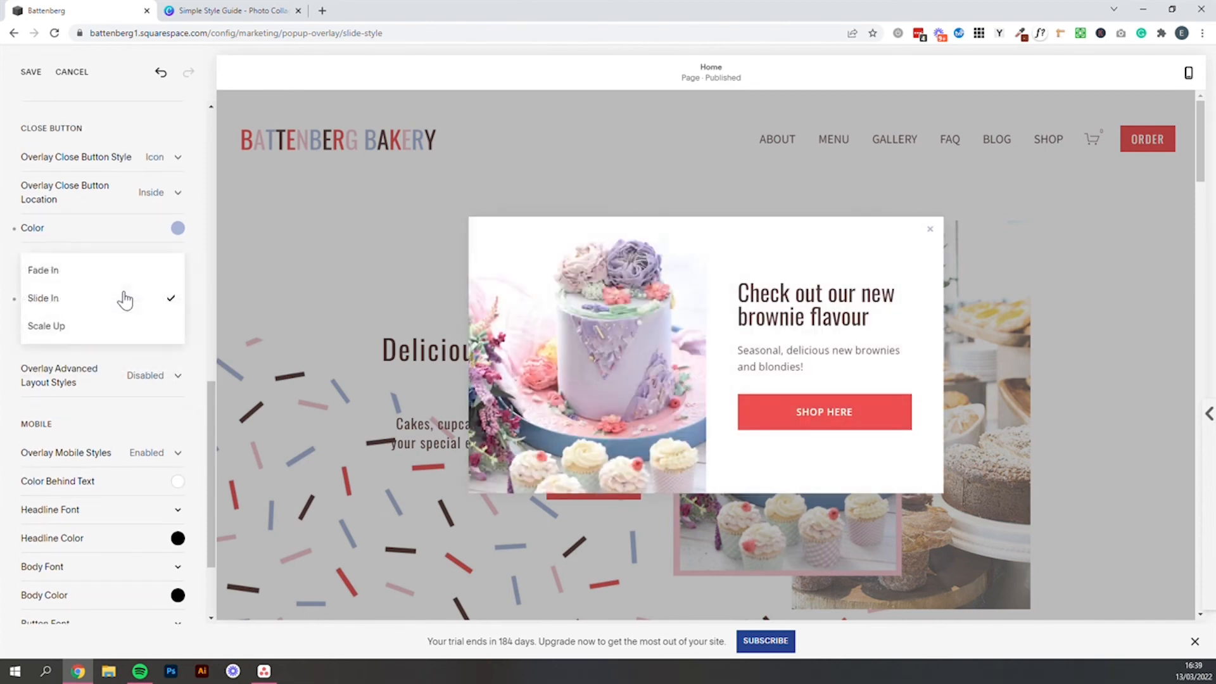
pyautogui.click(116, 269)
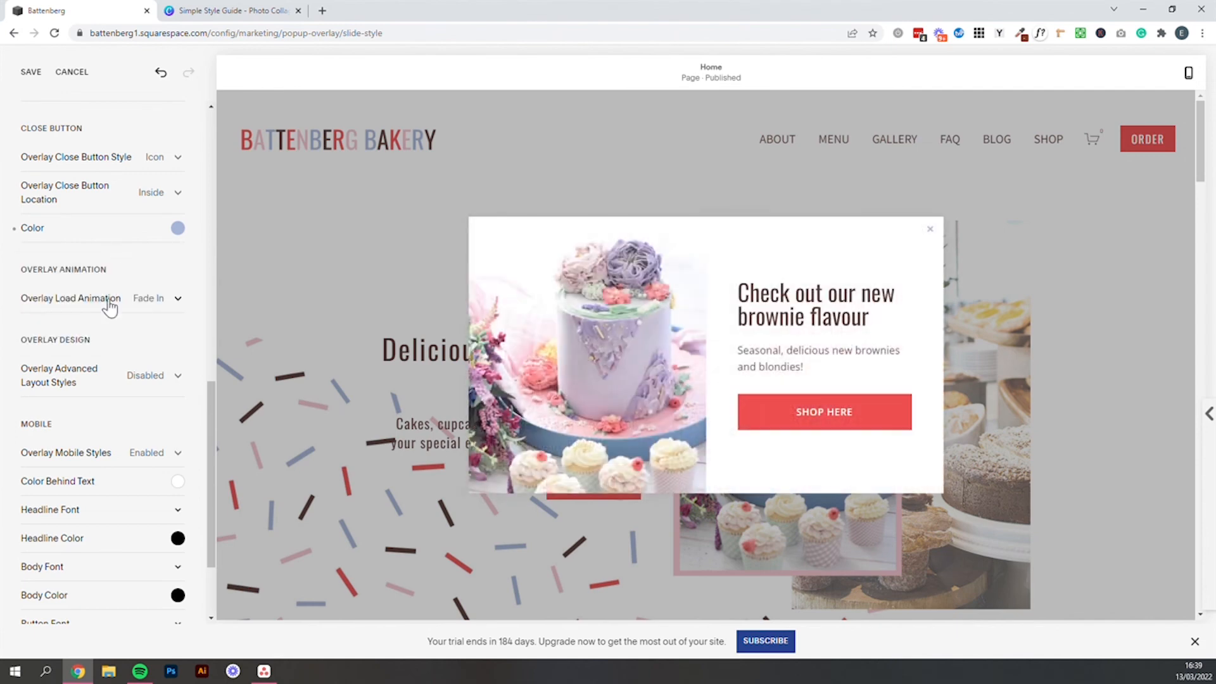
pyautogui.click(108, 300)
pyautogui.click(95, 355)
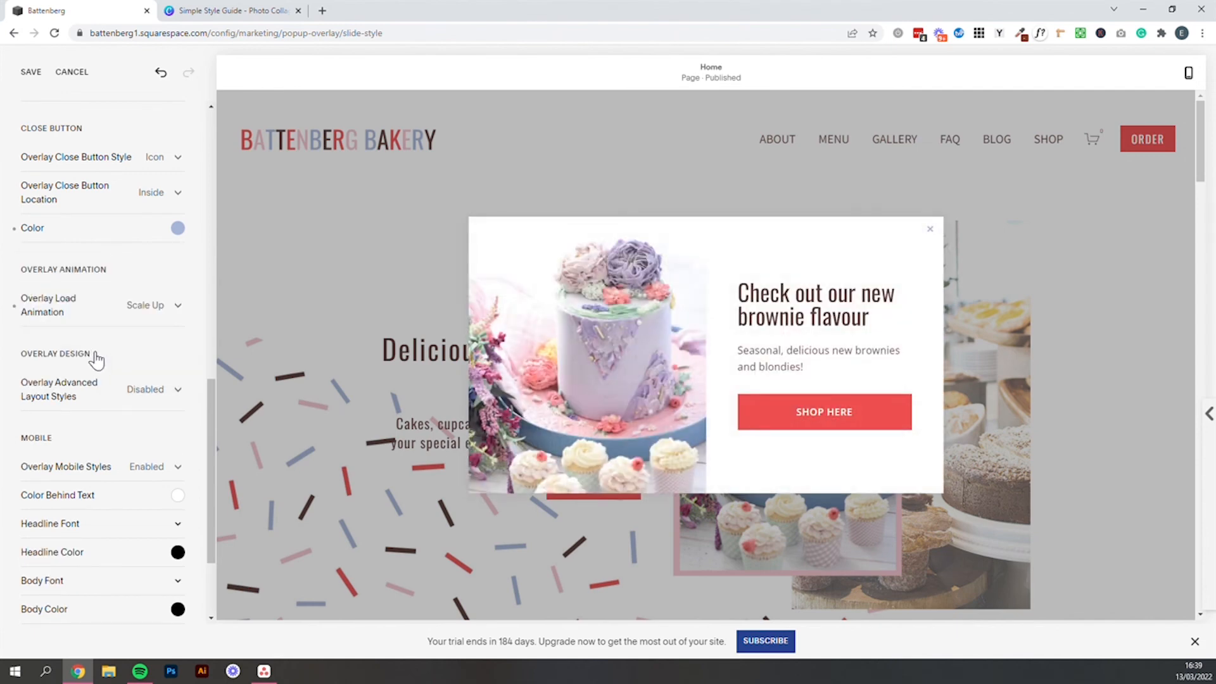
pyautogui.click(127, 308)
pyautogui.click(105, 285)
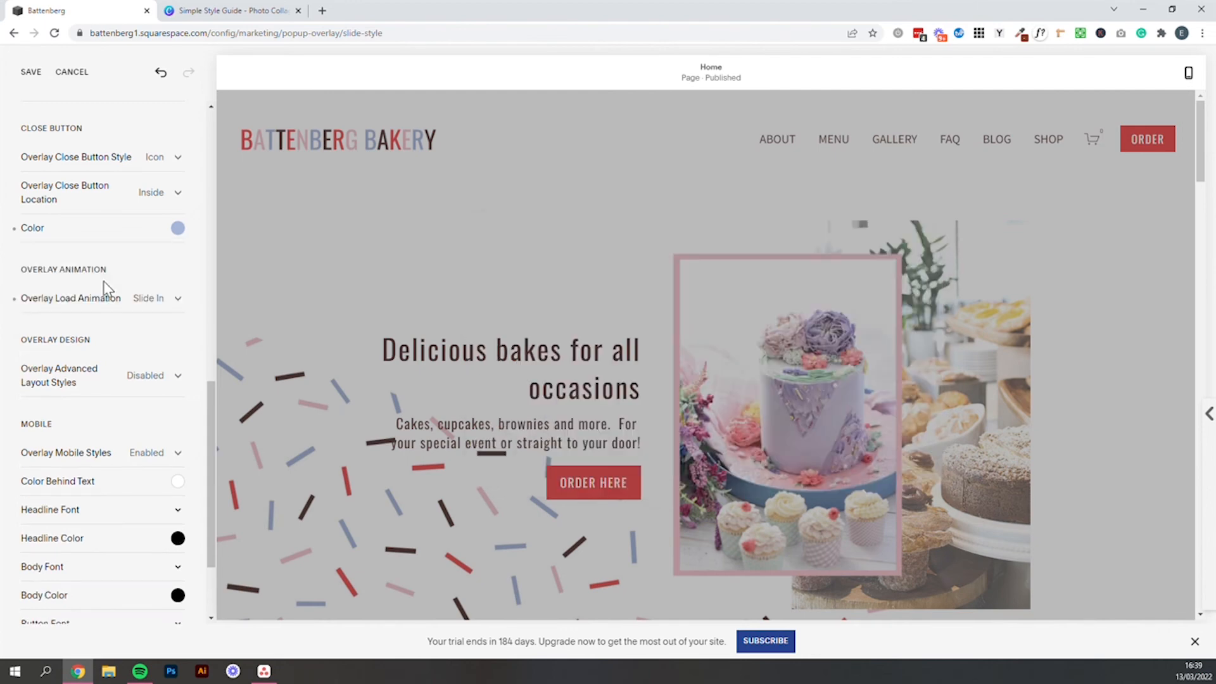
# - Enable the Overlay Advanced Layout Styles for the pop-up
pyautogui.scroll(-2, 176, 400)
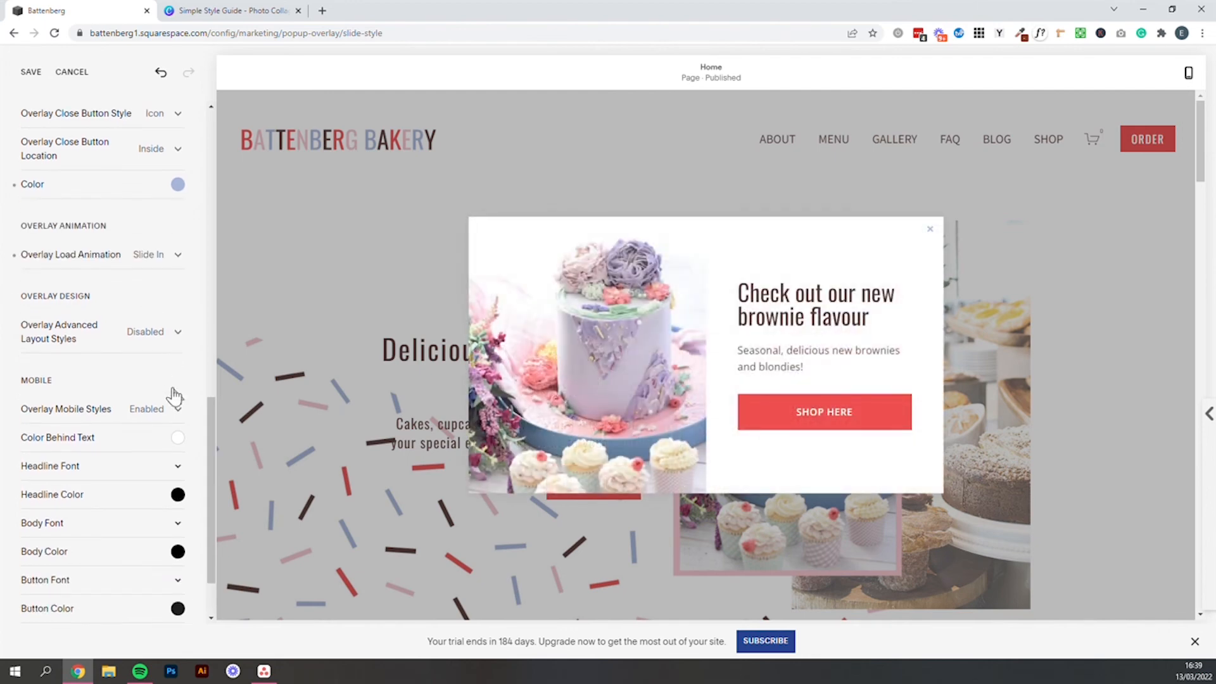
pyautogui.click(163, 249)
pyautogui.click(130, 233)
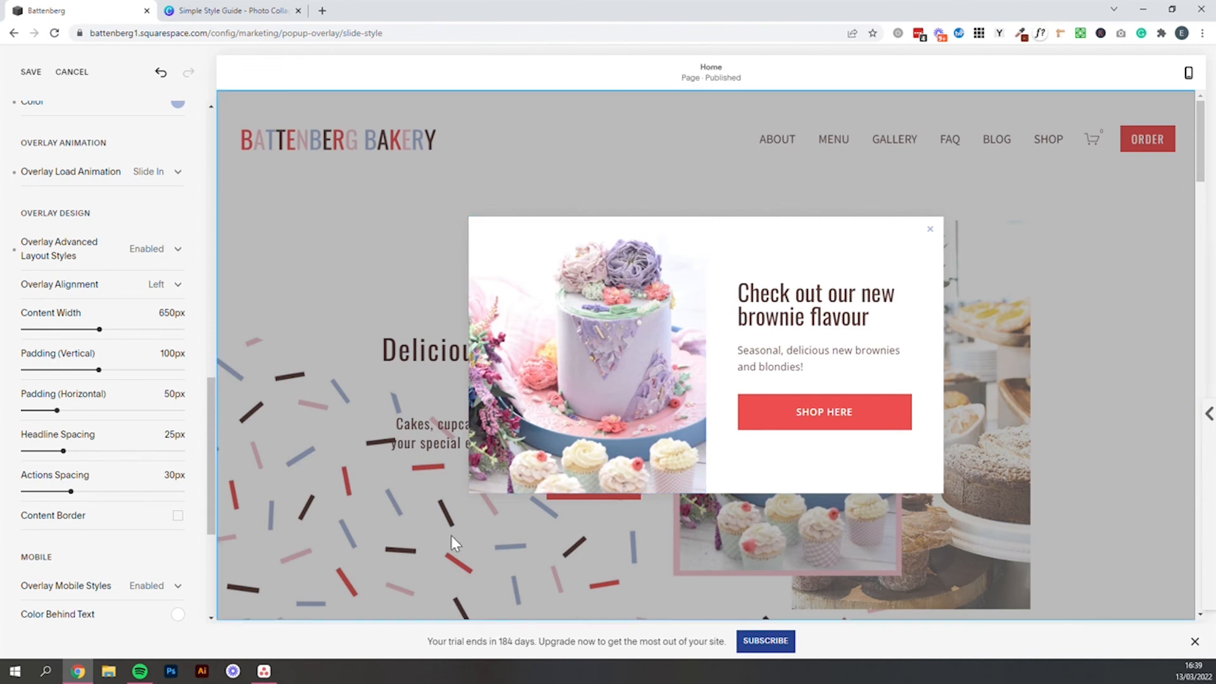
# - Try a Content Border on the pop-up, remove it, and set Overlay Advanced Layout Styles to Disabled
pyautogui.click(178, 516)
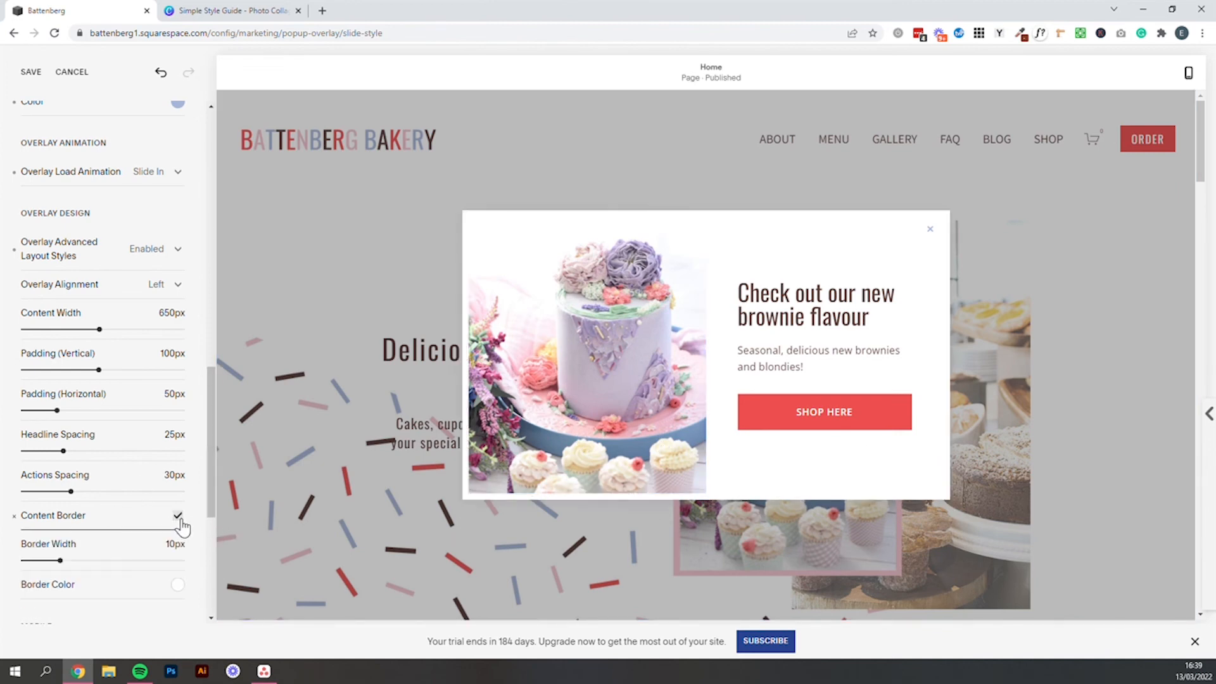
pyautogui.scroll(-2, 171, 519)
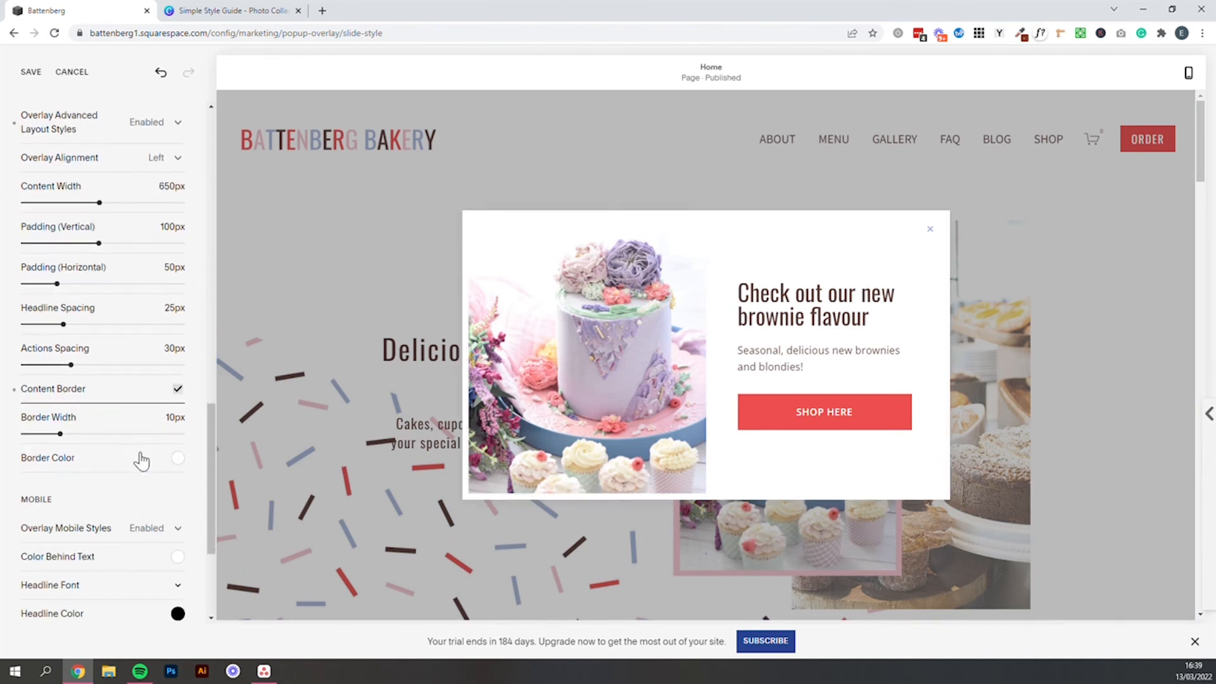
pyautogui.click(178, 390)
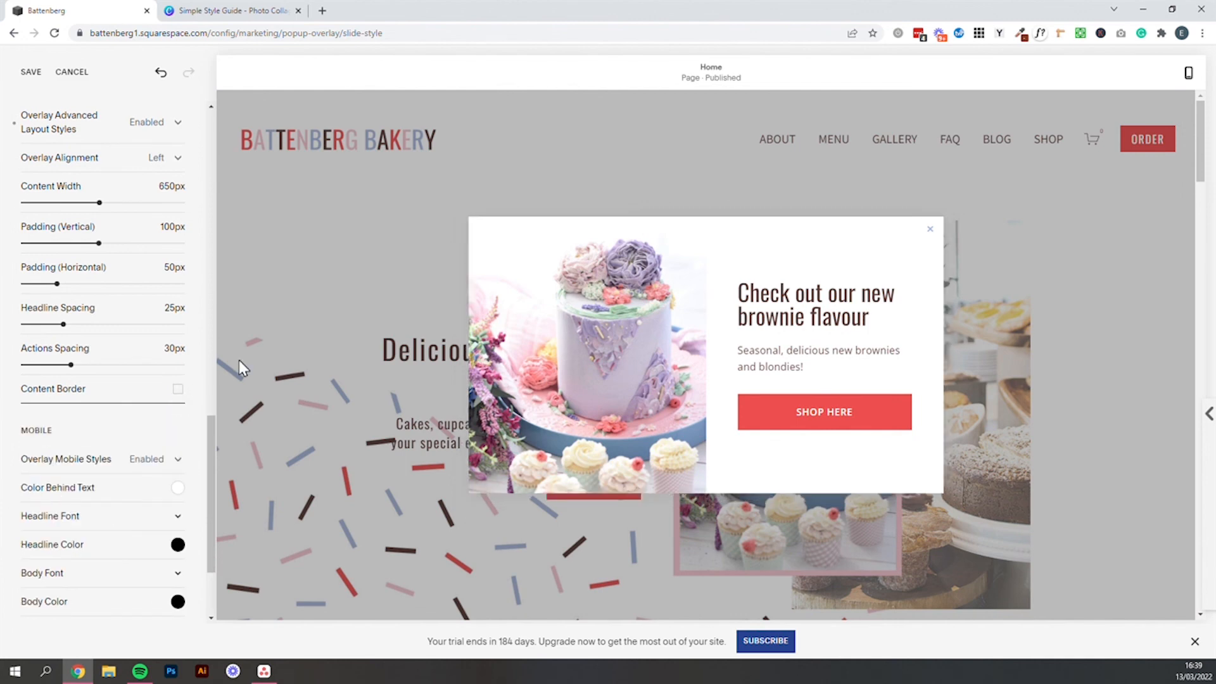
pyautogui.scroll(2, 195, 291)
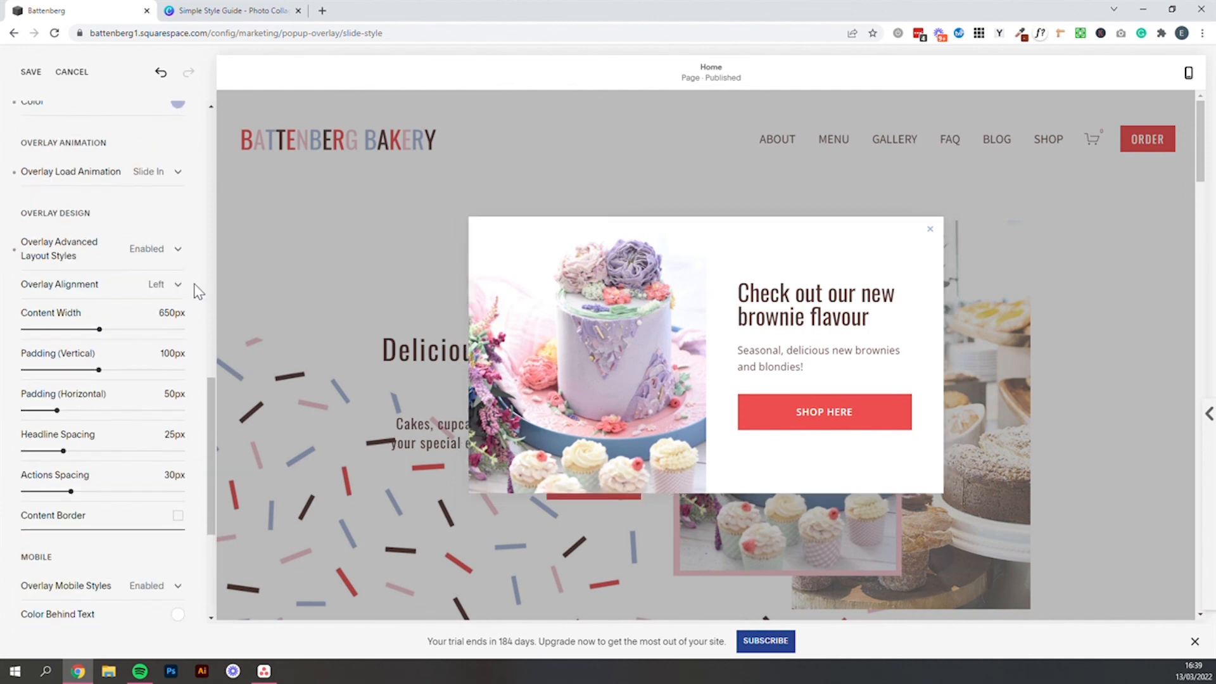
pyautogui.click(154, 250)
pyautogui.click(136, 282)
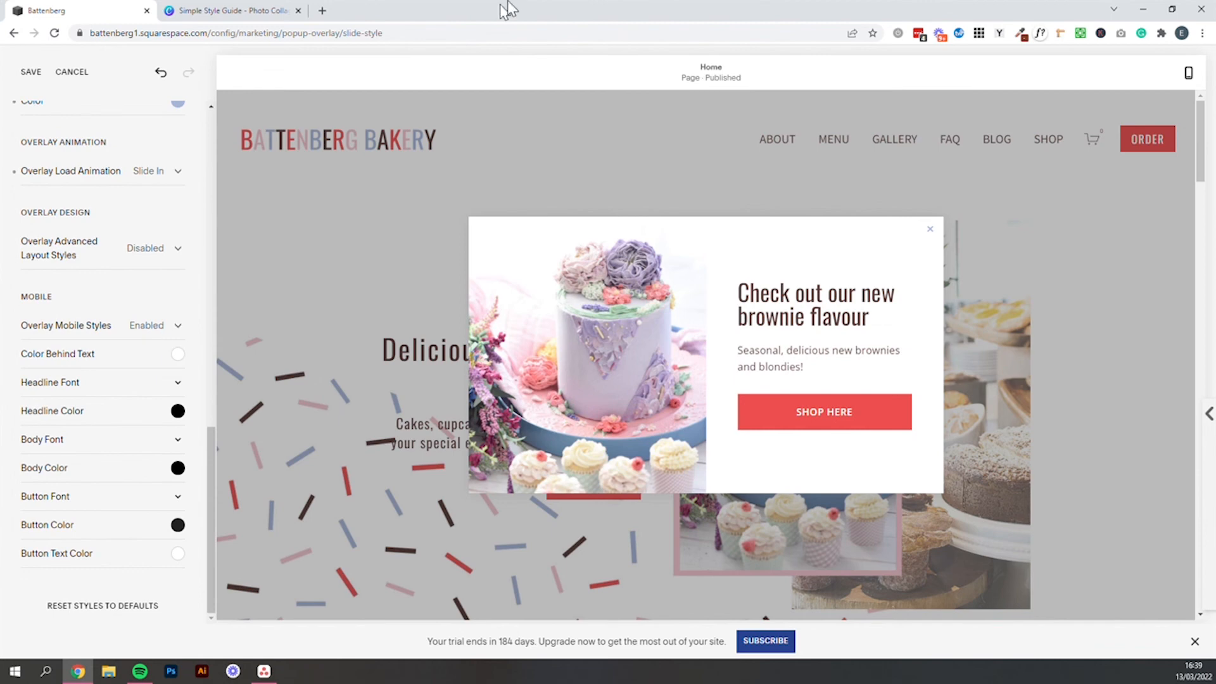
# - Switch the site preview to mobile view and examine how the pop-up sits over the home page
pyautogui.click(1188, 74)
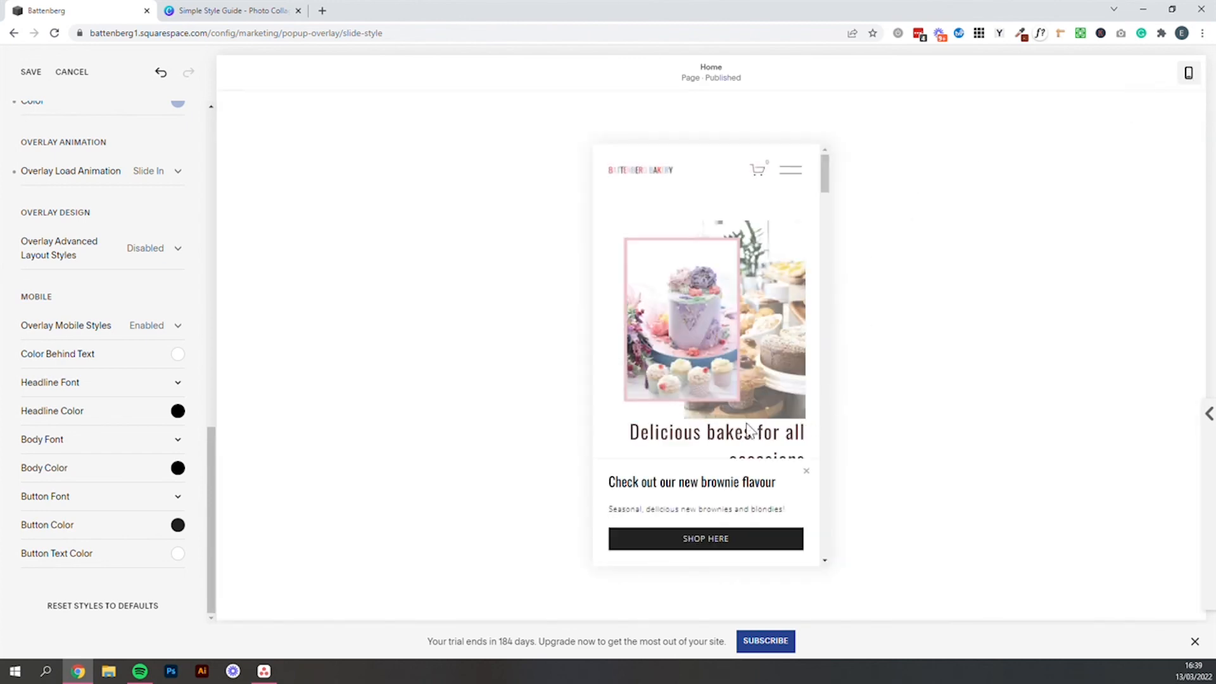
pyautogui.scroll(-3, 728, 443)
pyautogui.scroll(1, 728, 481)
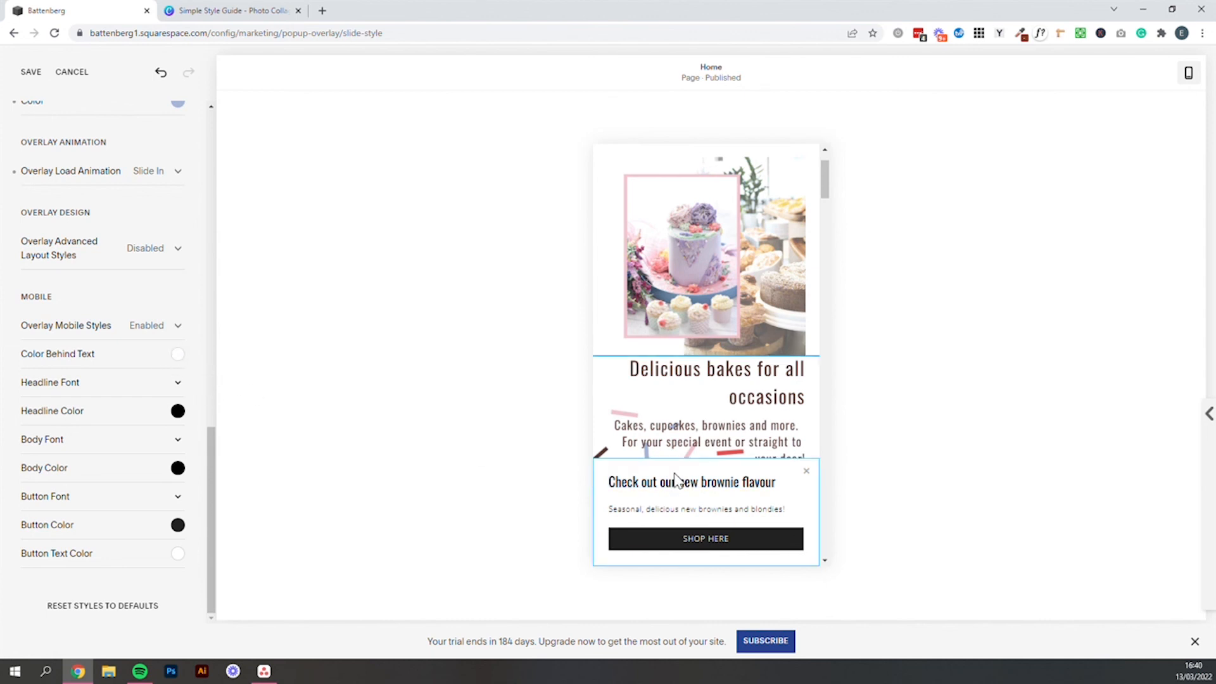
pyautogui.scroll(1, 678, 481)
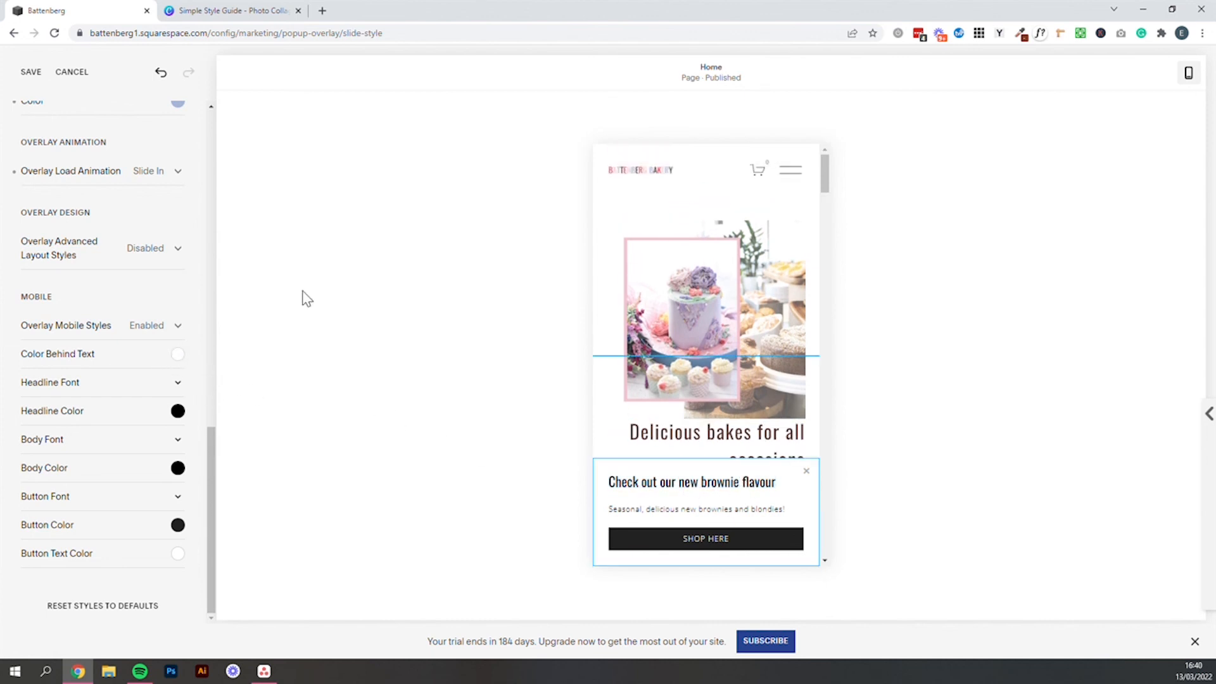
# - Get the pink hex code from the Canva style guide and set the mobile Color Behind Text to #f2c2cd in Squarespace
pyautogui.click(258, 9)
pyautogui.click(950, 345)
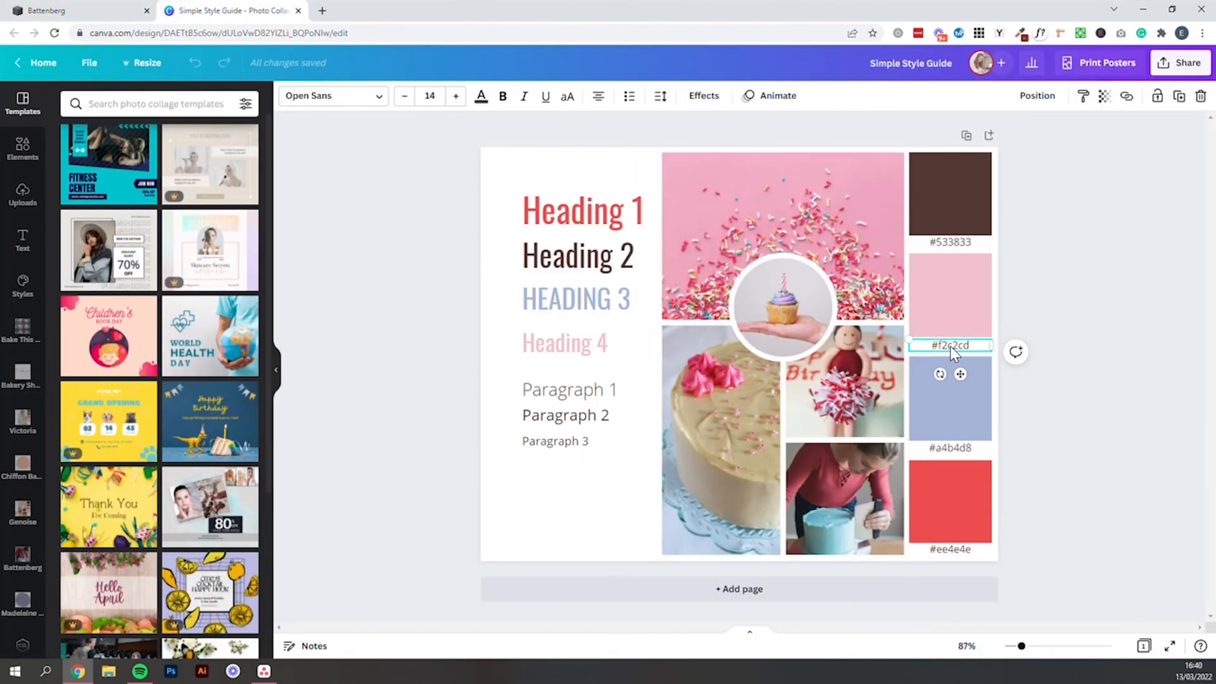
pyautogui.click(133, 9)
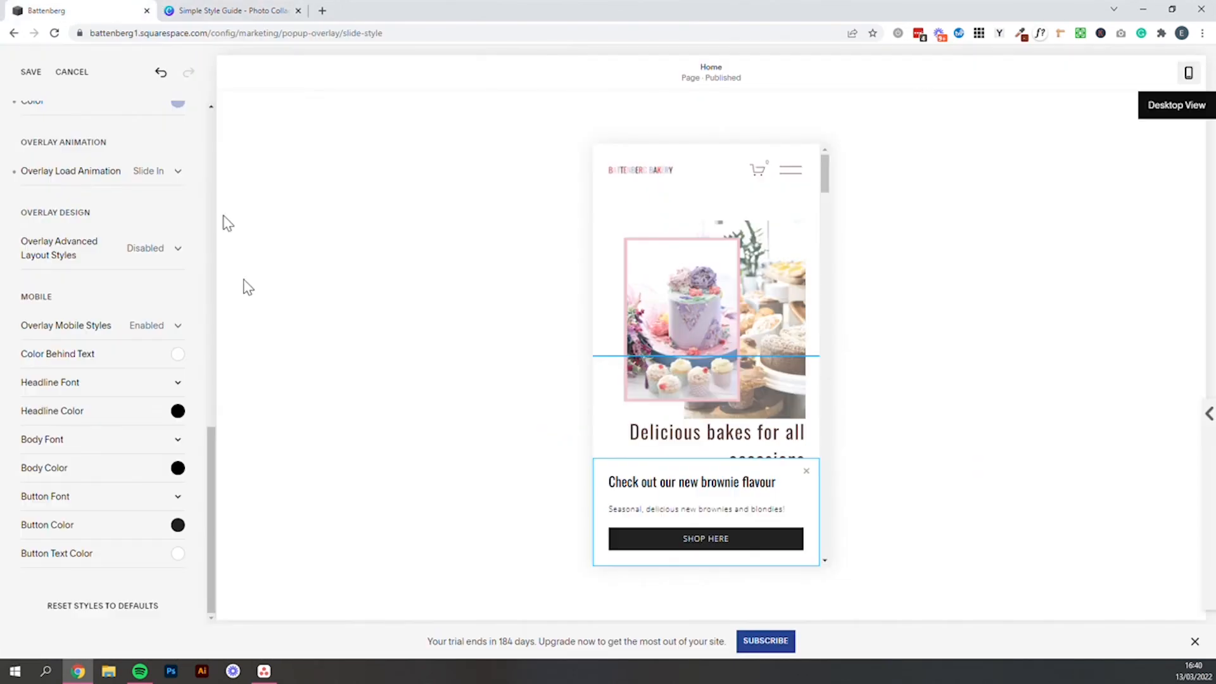
pyautogui.click(177, 353)
pyautogui.click(111, 389)
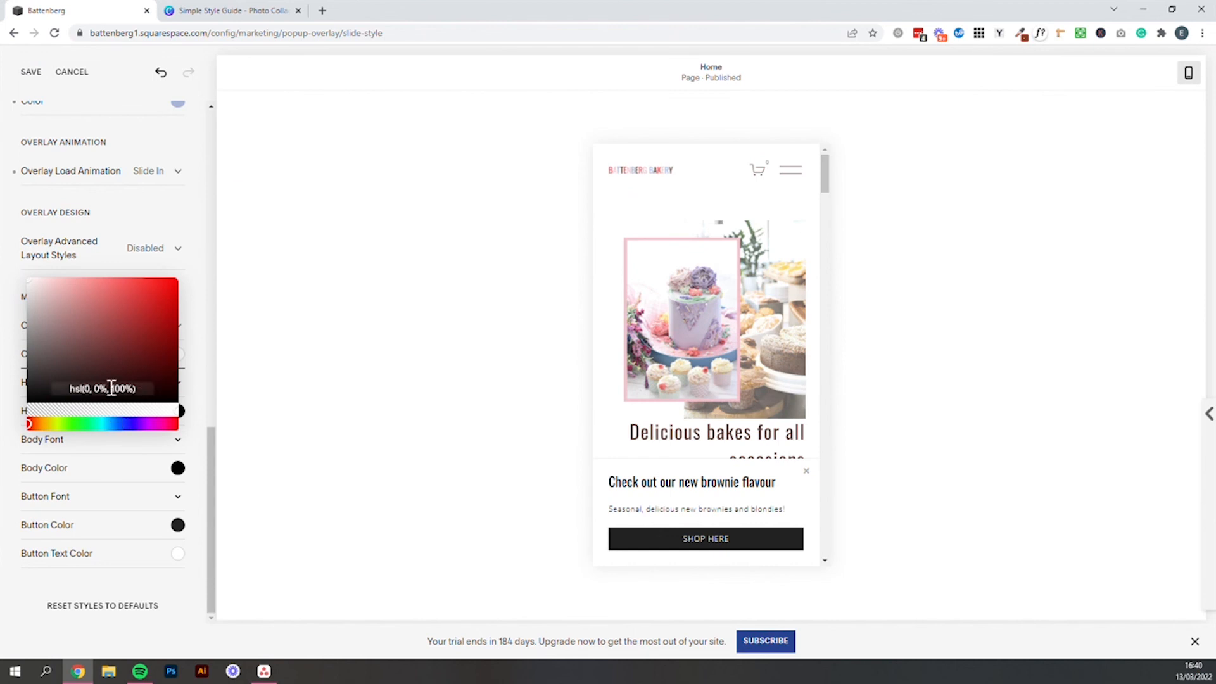
pyautogui.tripleClick(111, 388)
pyautogui.write('#f2c2cd')
pyautogui.click(195, 358)
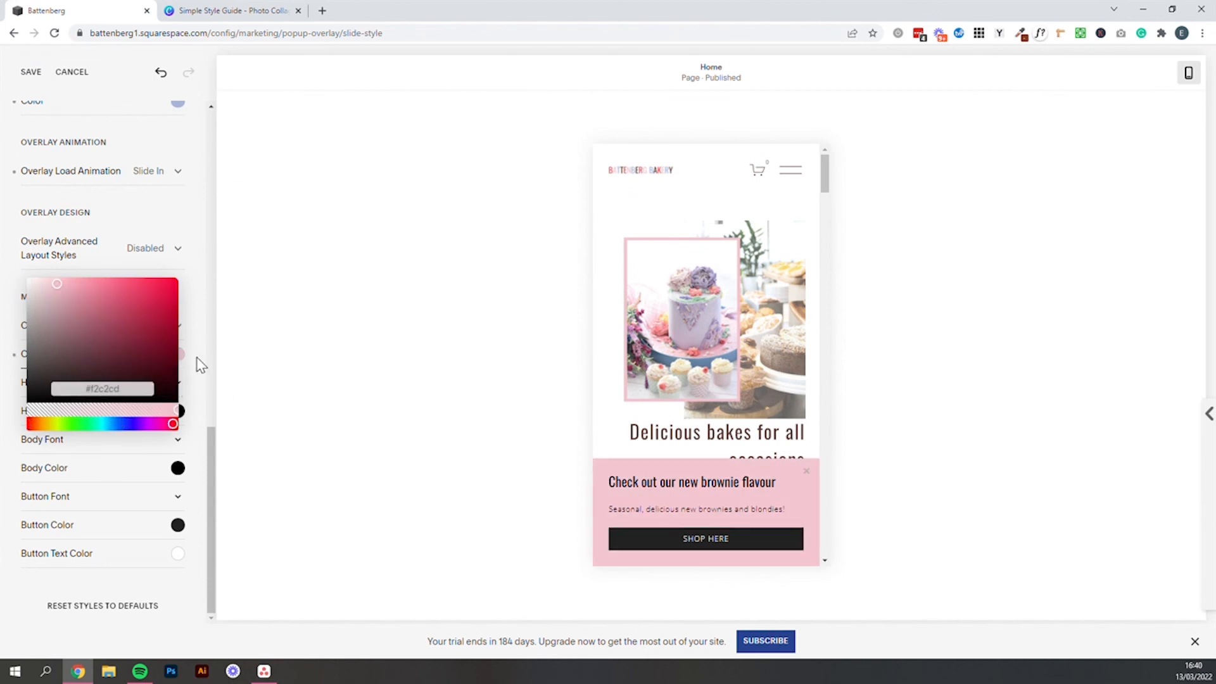
pyautogui.click(201, 327)
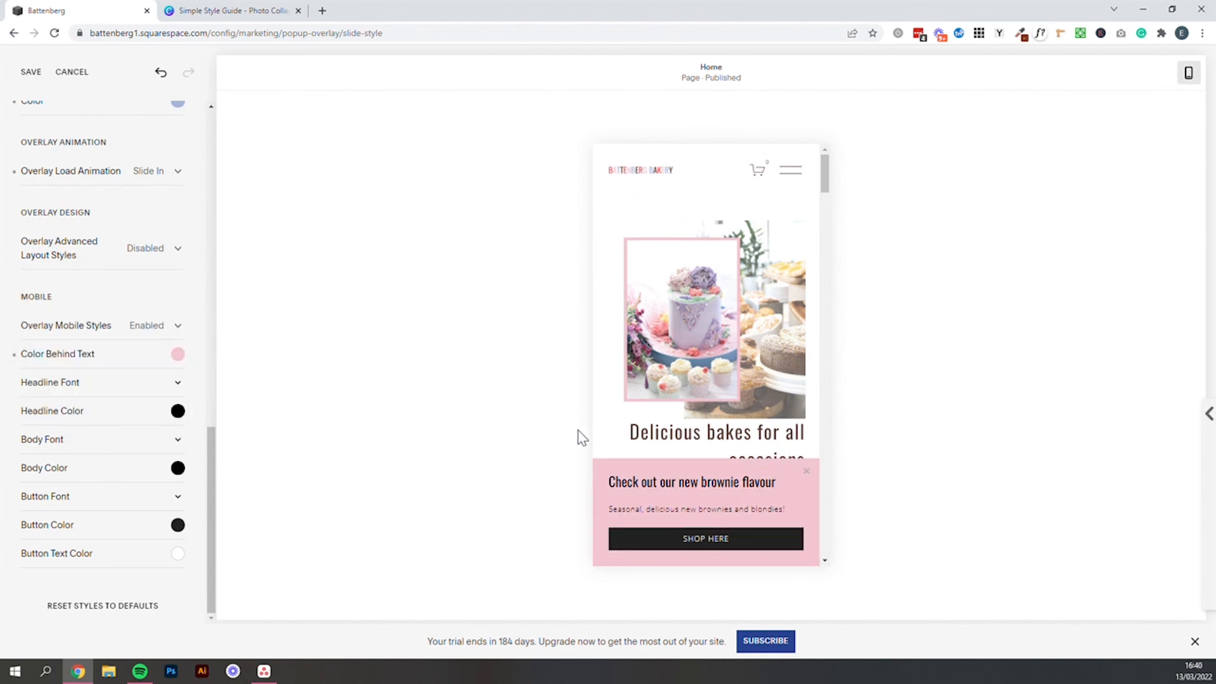
# - Copy the brown hex code from the Canva style guide and set the mobile Headline Color to #533833 in Squarespace
pyautogui.click(271, 11)
pyautogui.tripleClick(939, 242)
pyautogui.hotkey('ctrl', 'c')
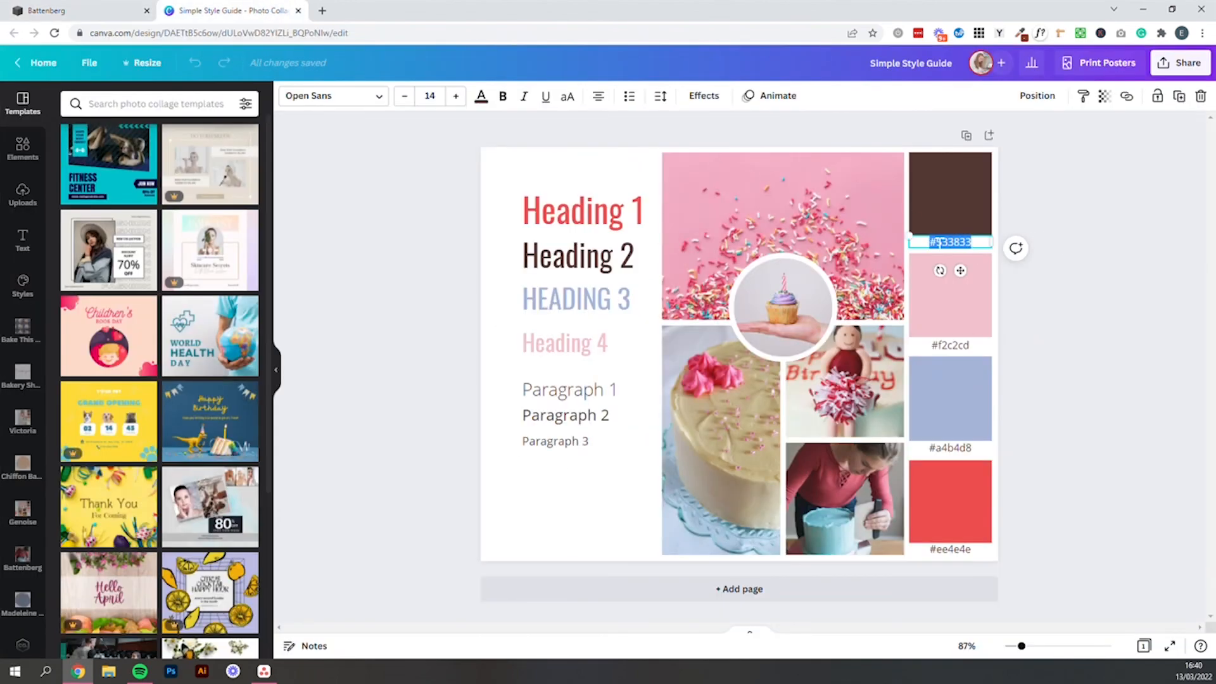
pyautogui.click(91, 11)
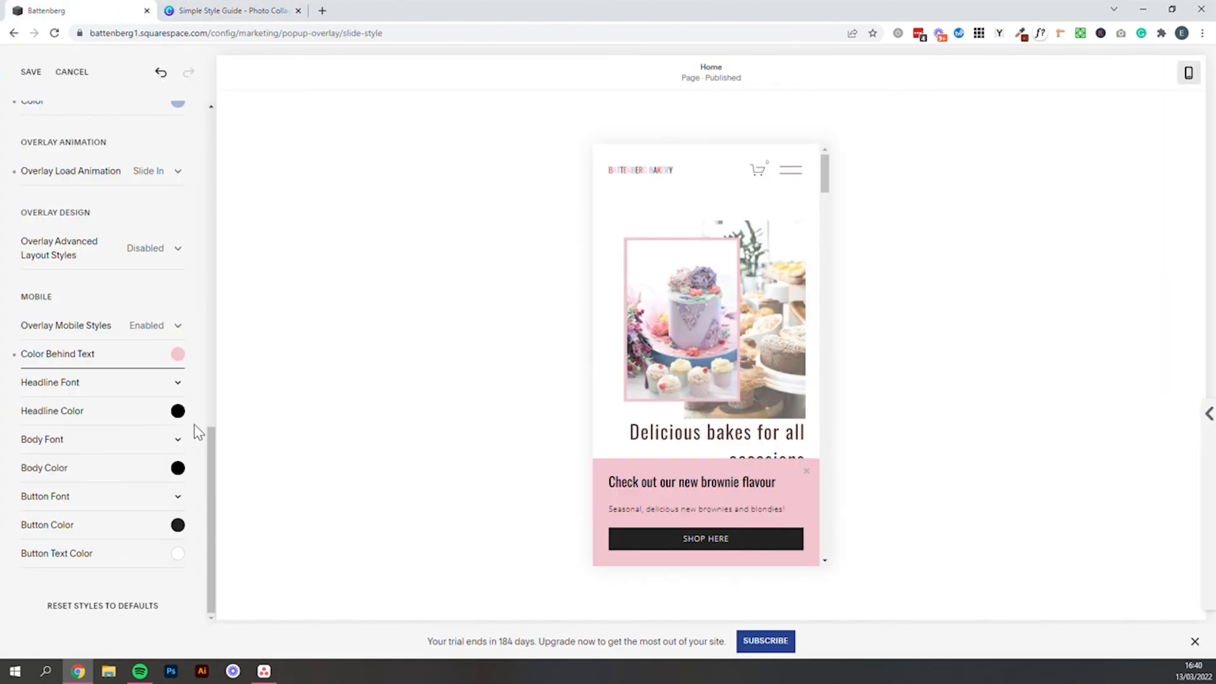
pyautogui.click(179, 415)
pyautogui.click(98, 336)
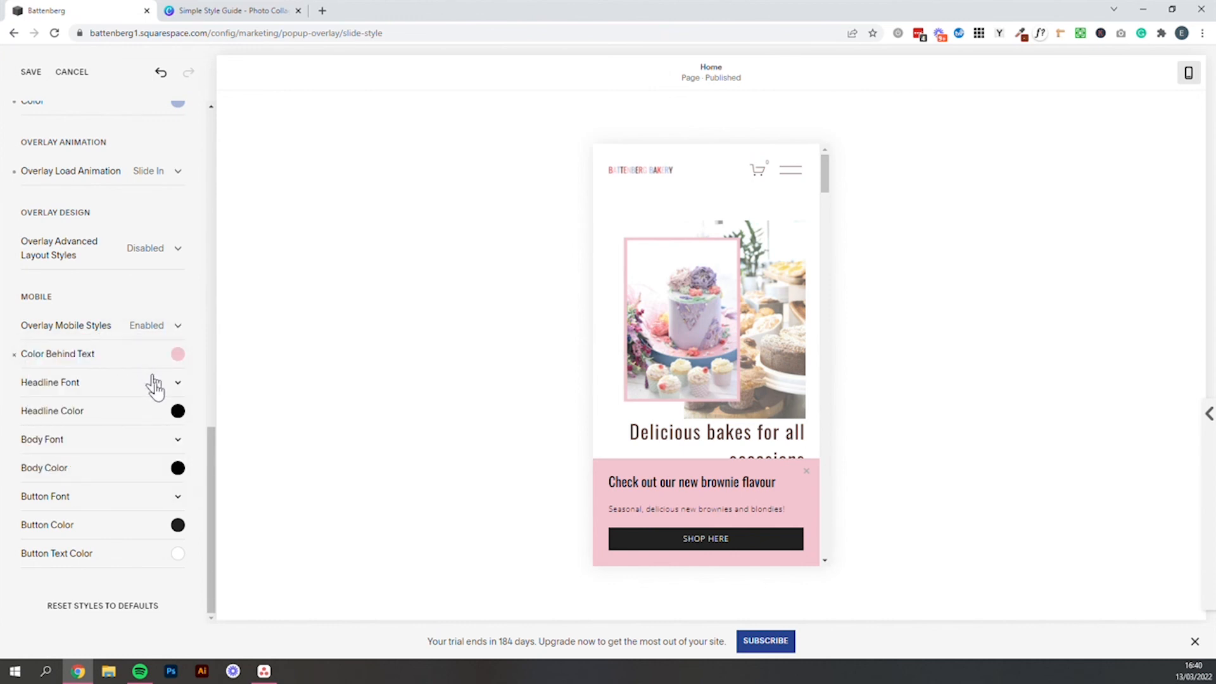
pyautogui.click(178, 411)
pyautogui.hotkey('ctrl', 'a')
pyautogui.hotkey('ctrl', 'v')
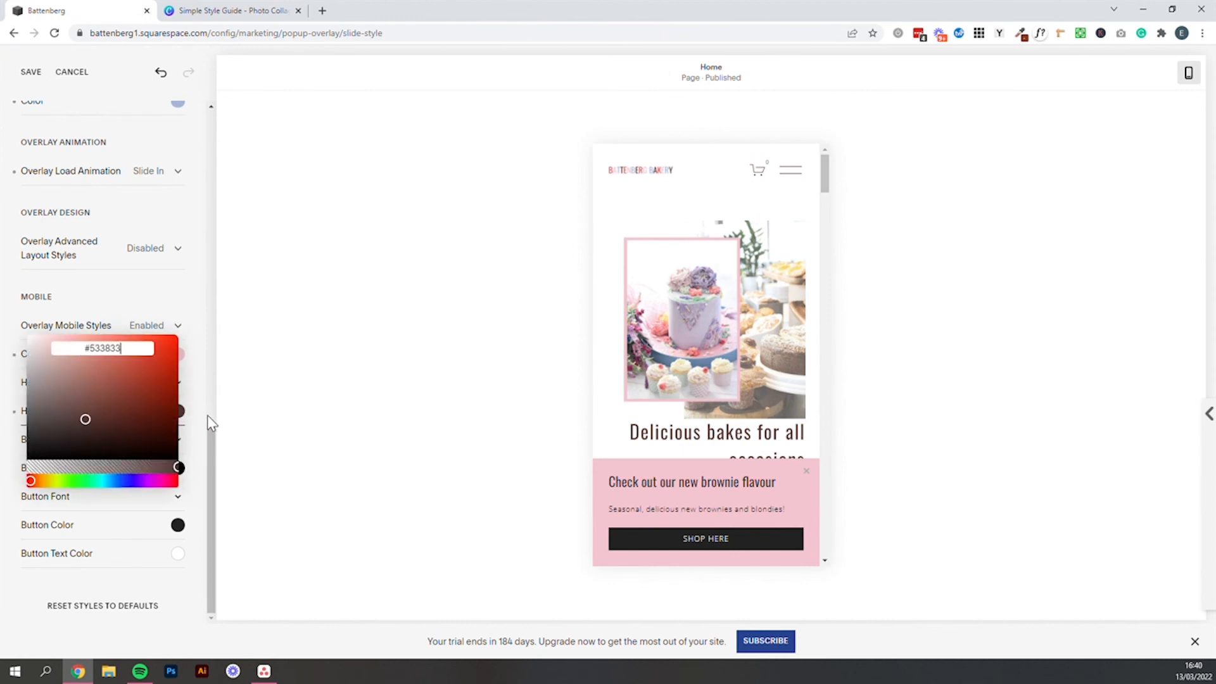
pyautogui.click(193, 471)
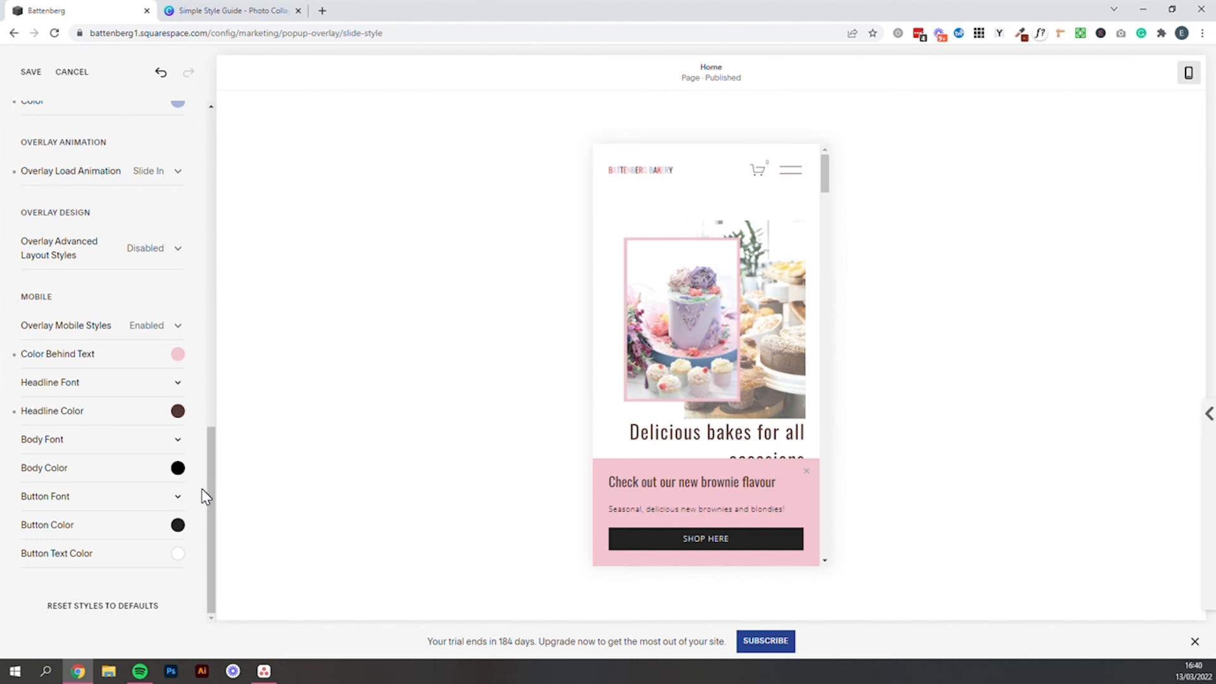
# - Set the mobile Button Color of the pop-up to the same brown, #533833
pyautogui.click(178, 524)
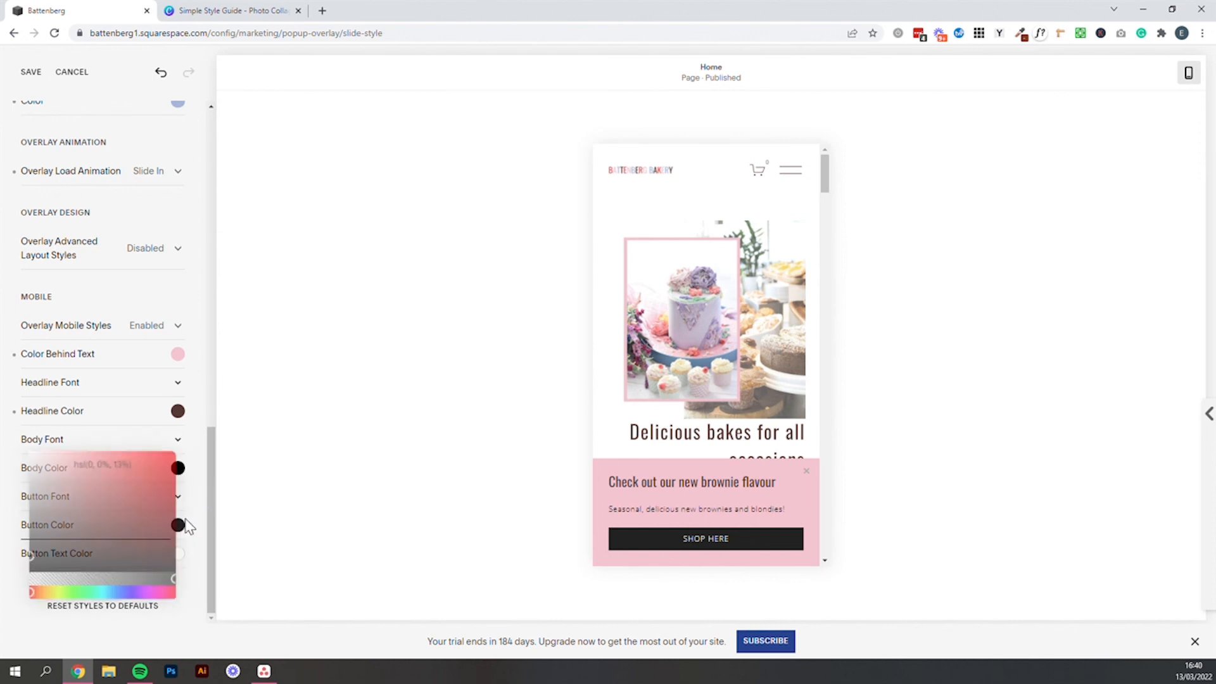
pyautogui.click(114, 463)
pyautogui.hotkey('ctrl', 'a')
pyautogui.hotkey('ctrl', 'v')
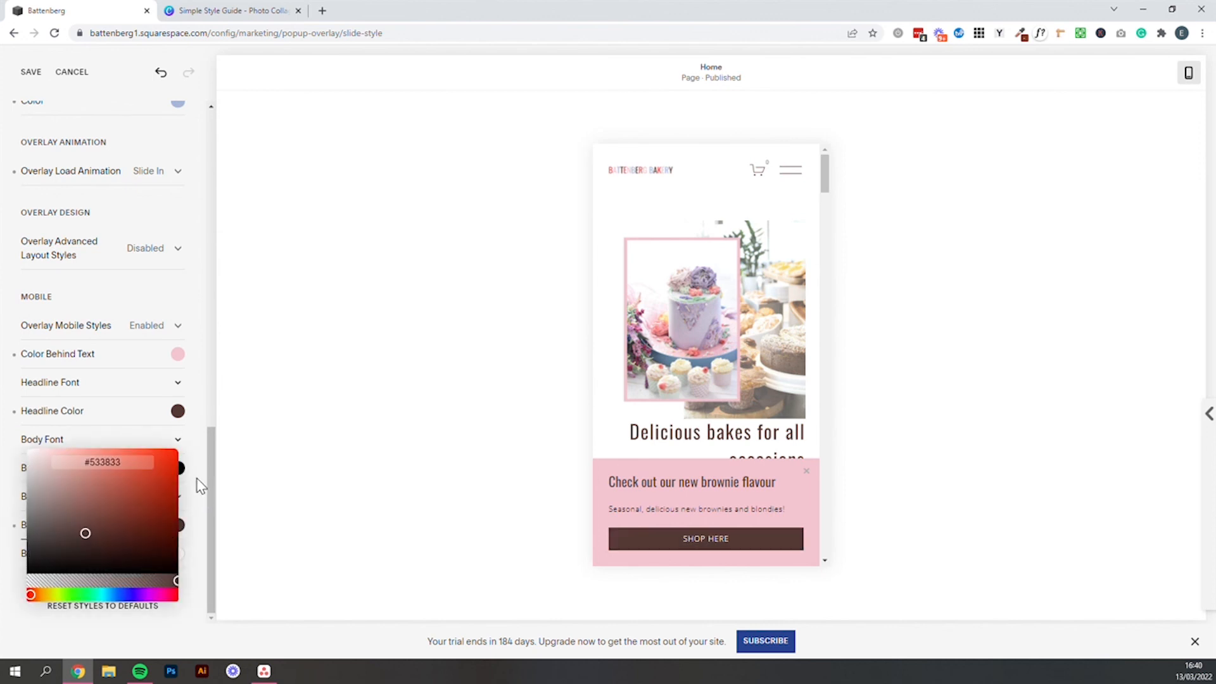
pyautogui.click(199, 450)
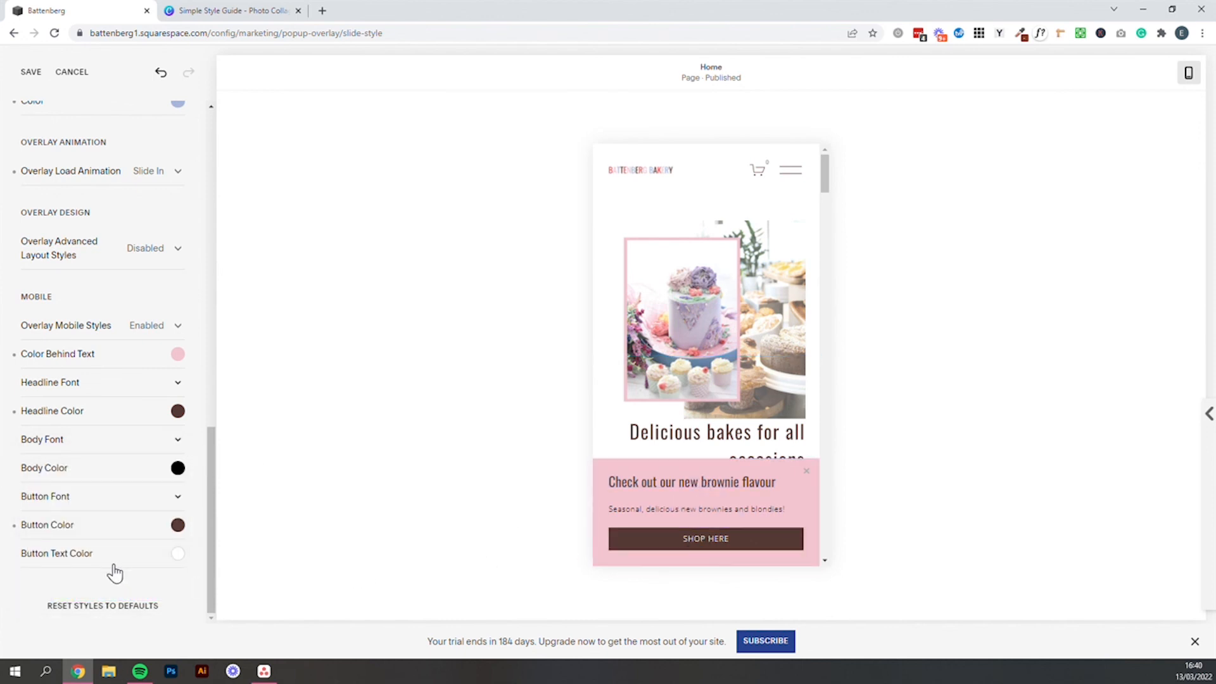
# - Return the site preview to desktop view and save the pop-up's style changes
pyautogui.click(1185, 72)
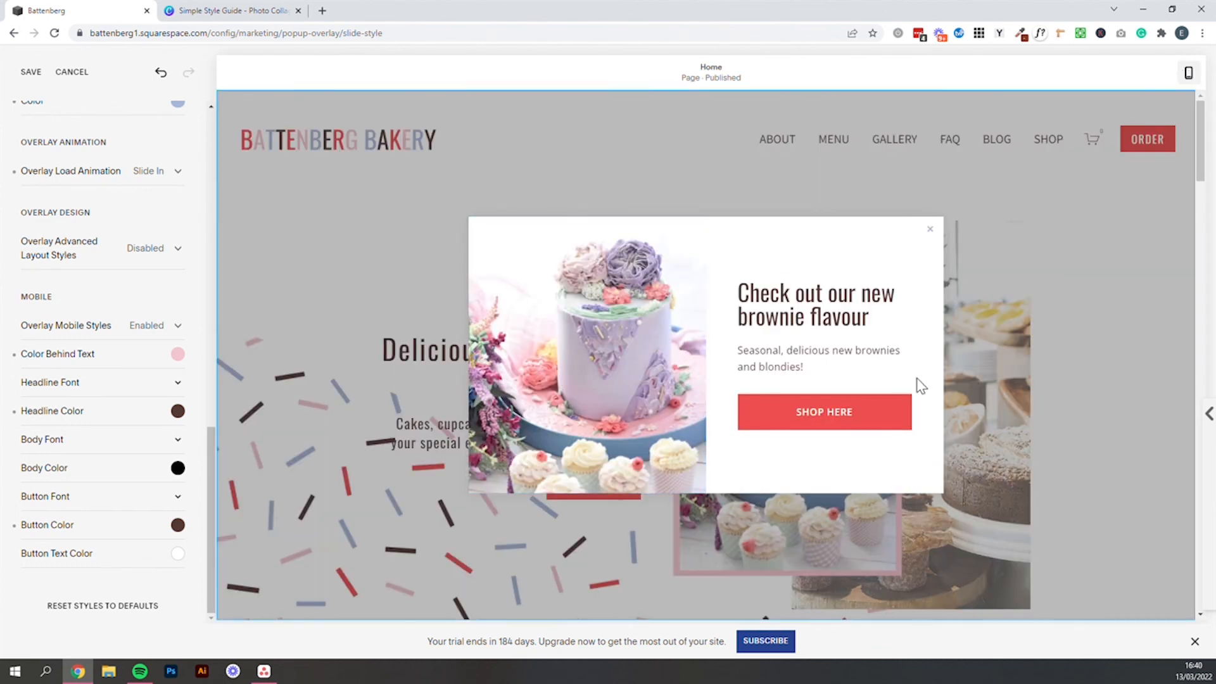
pyautogui.scroll(15, 117, 313)
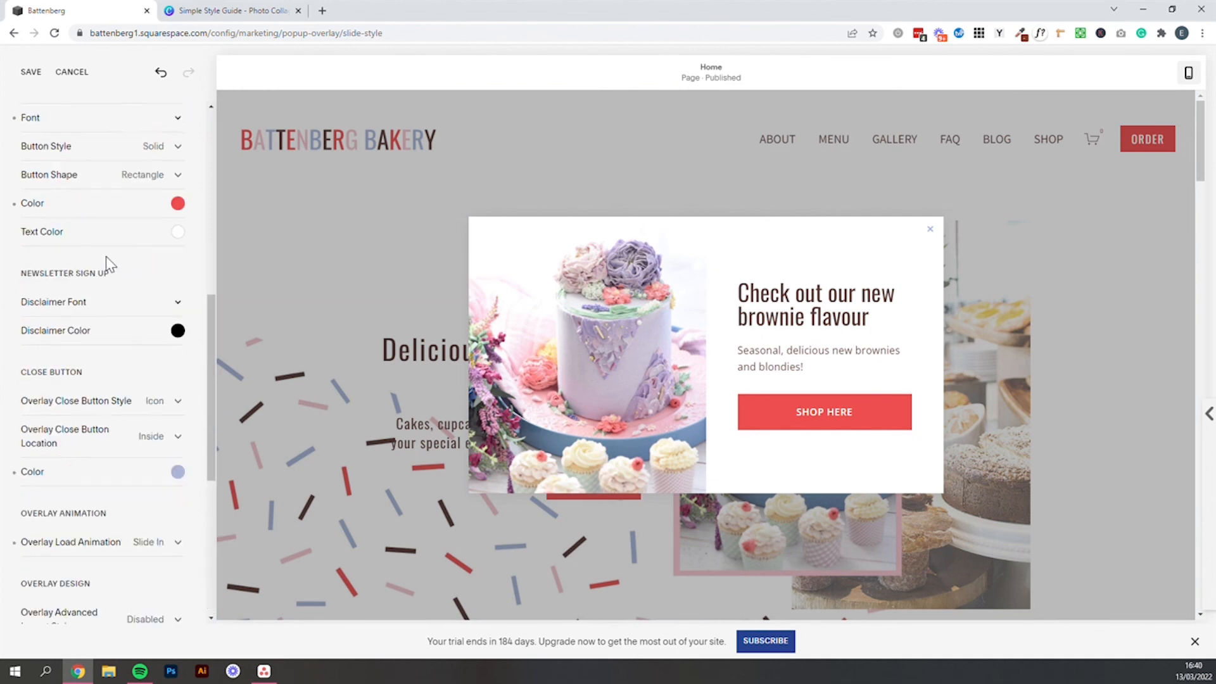
pyautogui.click(31, 76)
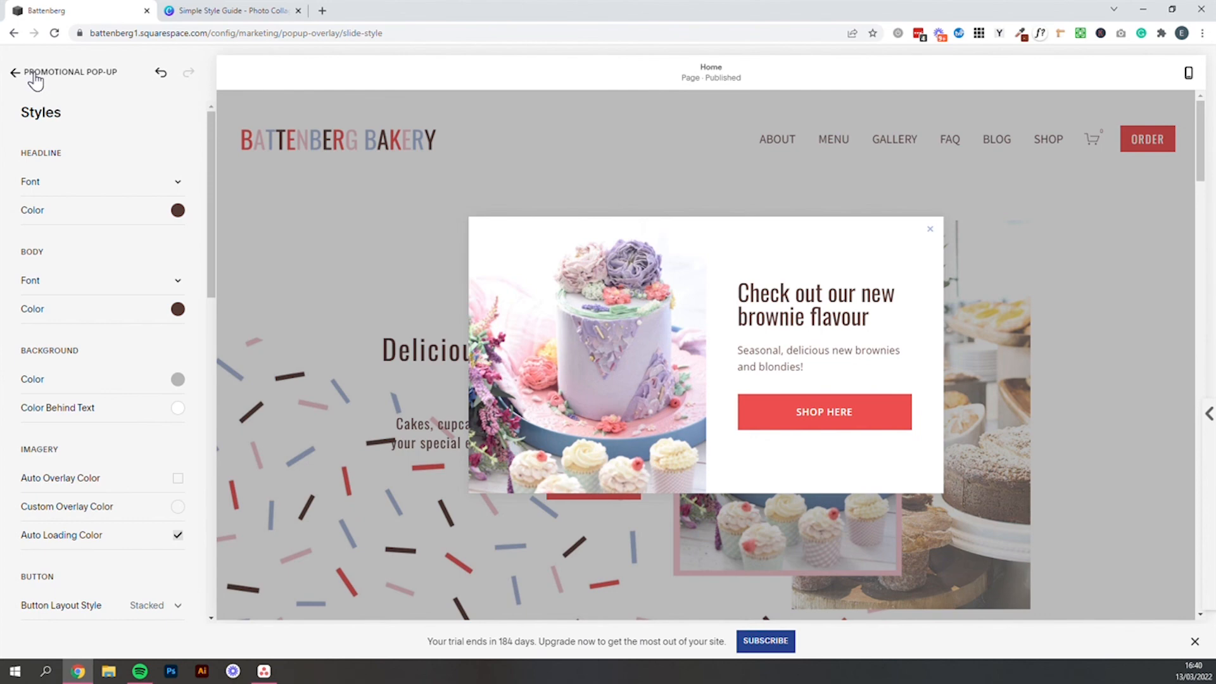
# - Return to the Promotional Pop-Up settings and enable Display Pop-Up
pyautogui.click(33, 74)
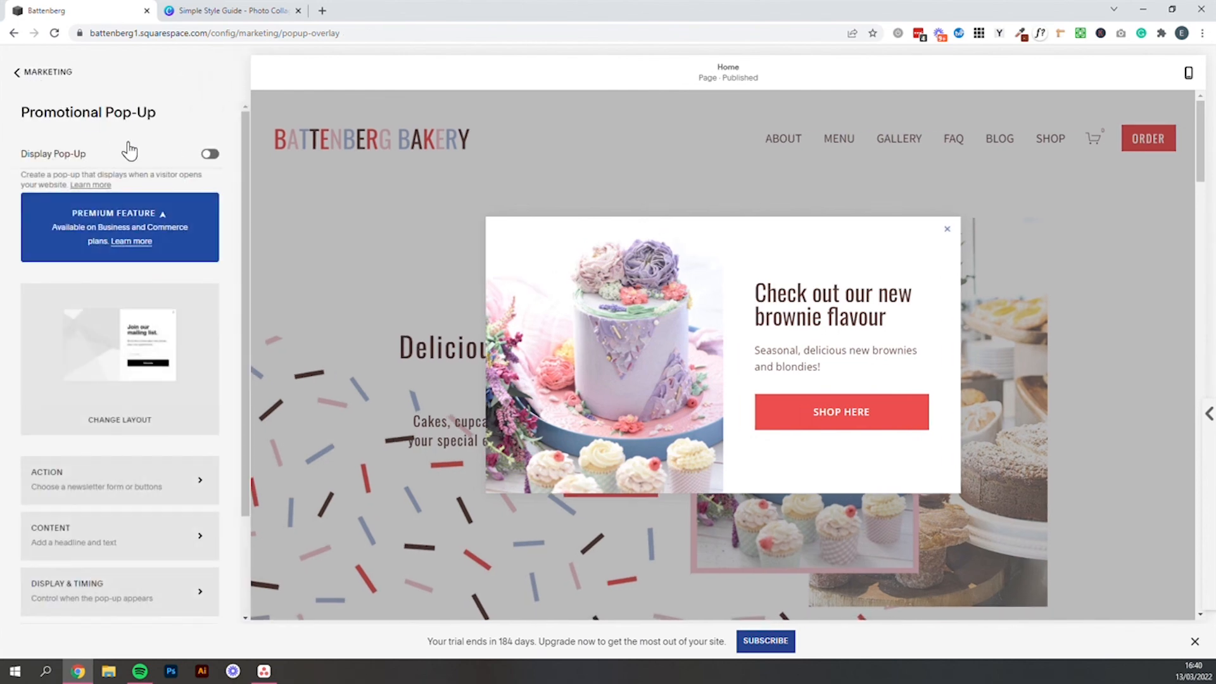
pyautogui.click(203, 154)
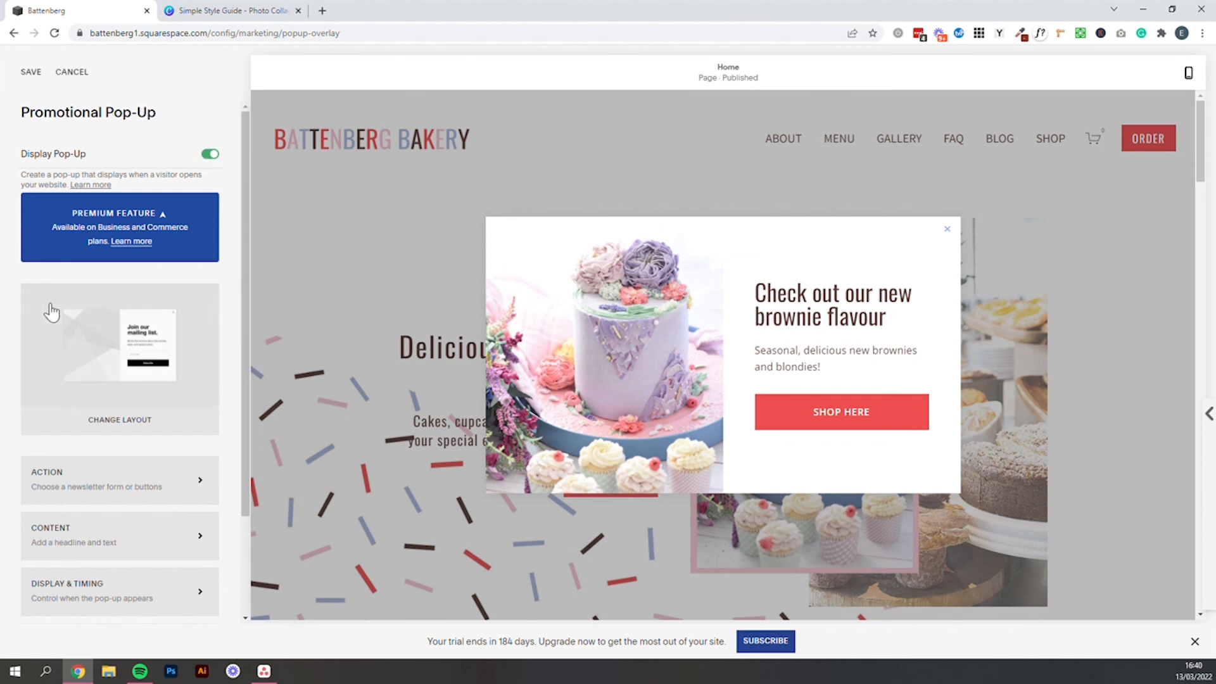